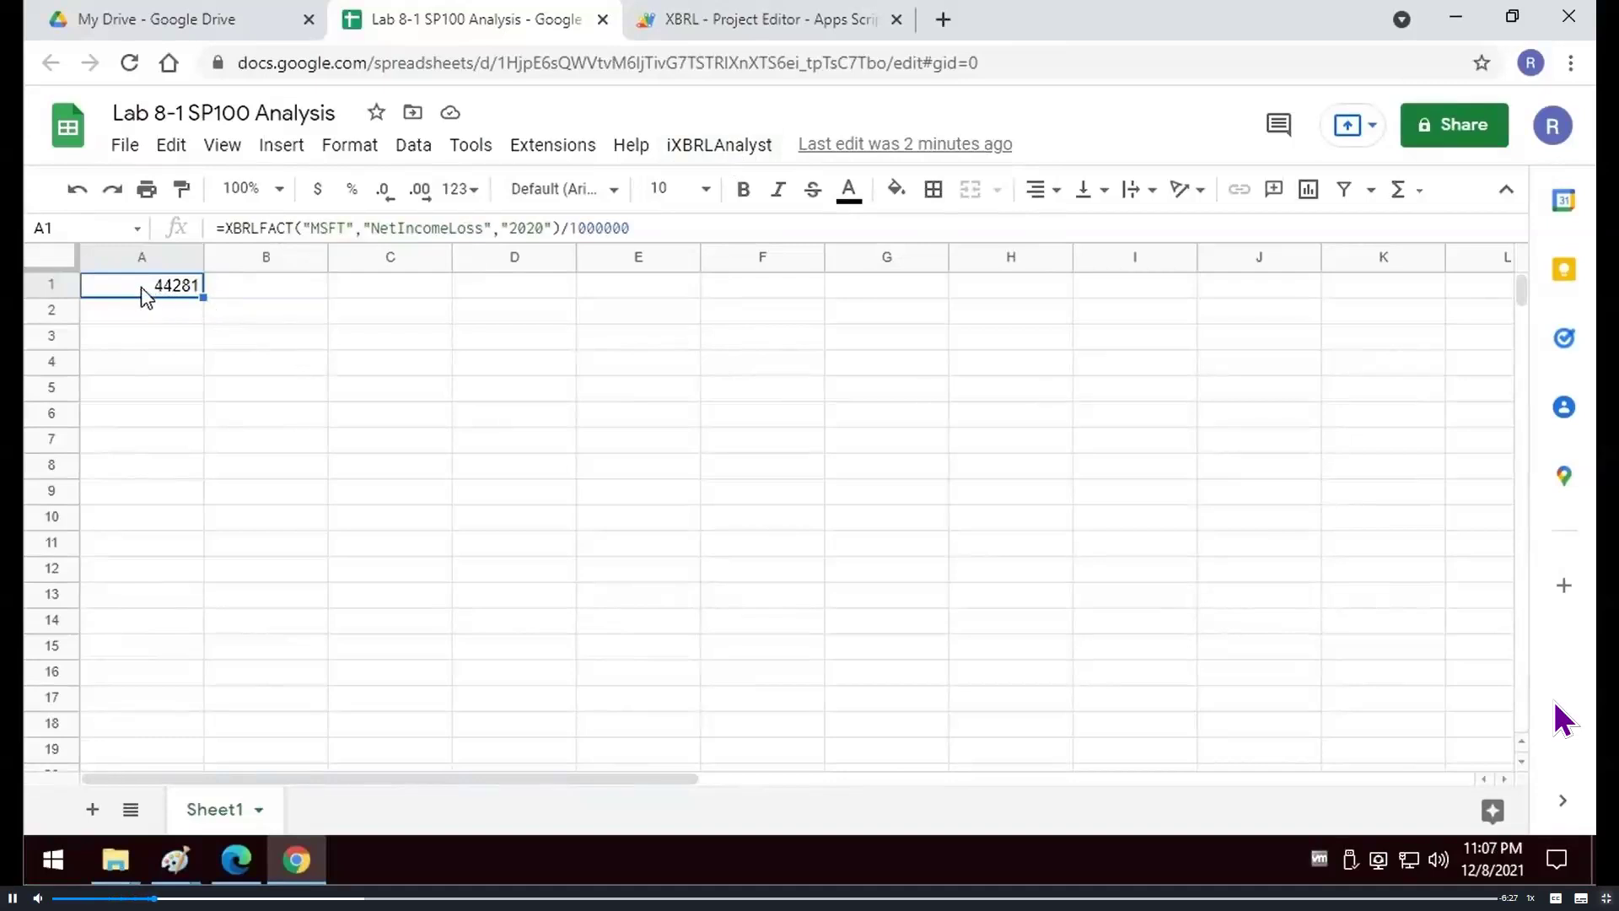
# Clear the formula in A1 and enter the labels Company, Year, Period and Scale in cells A1 to A4
pyautogui.press('Delete')
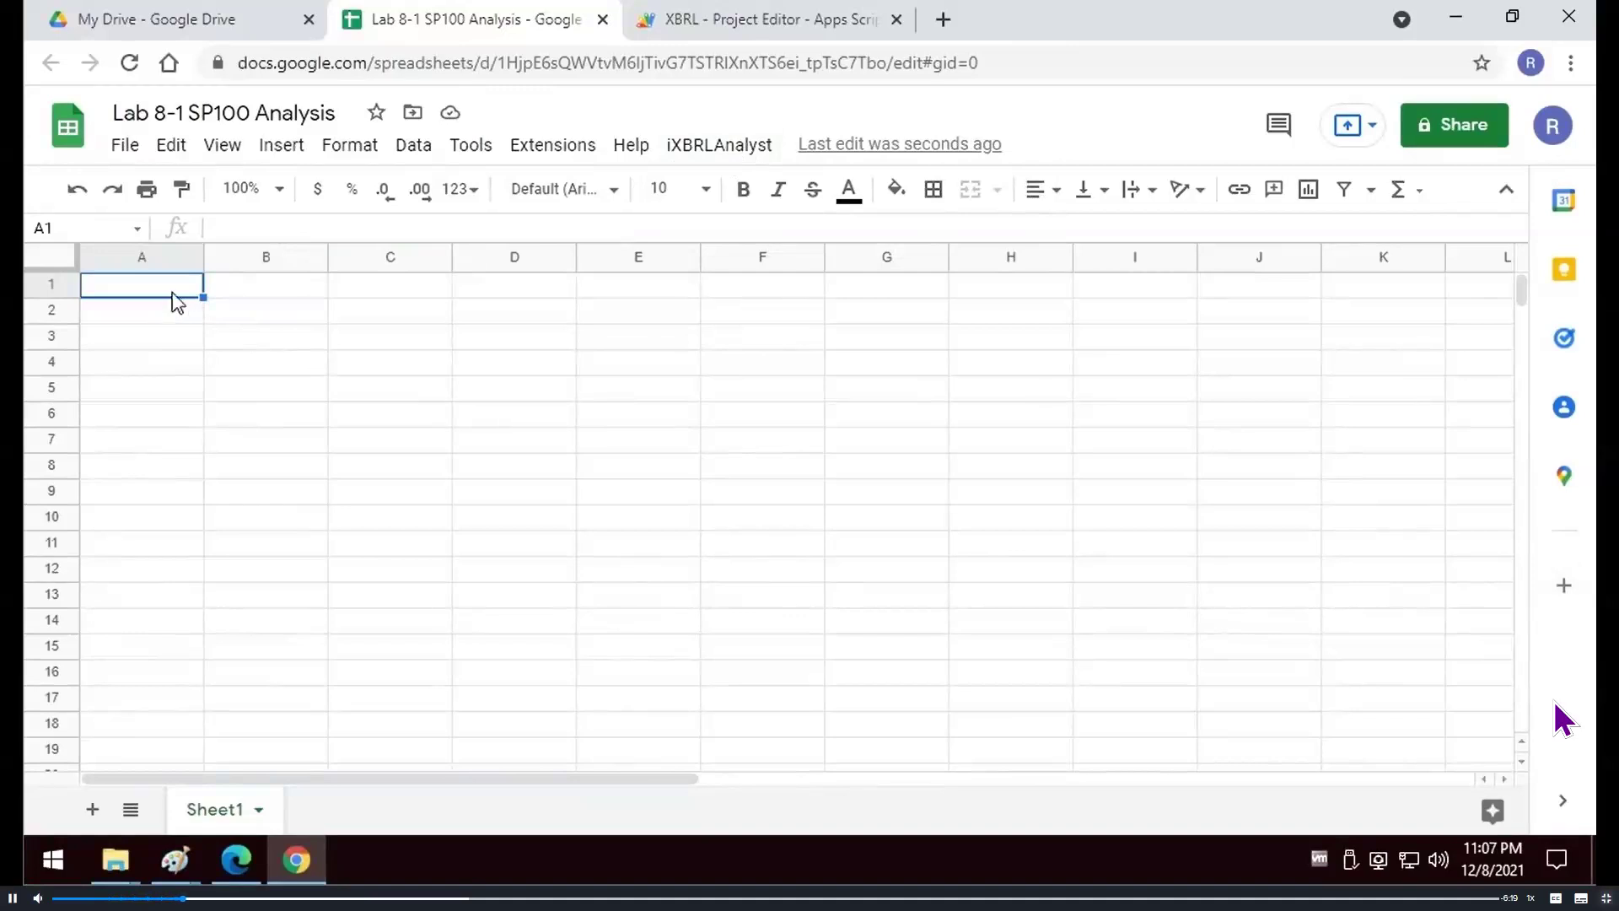
pyautogui.write('Company')
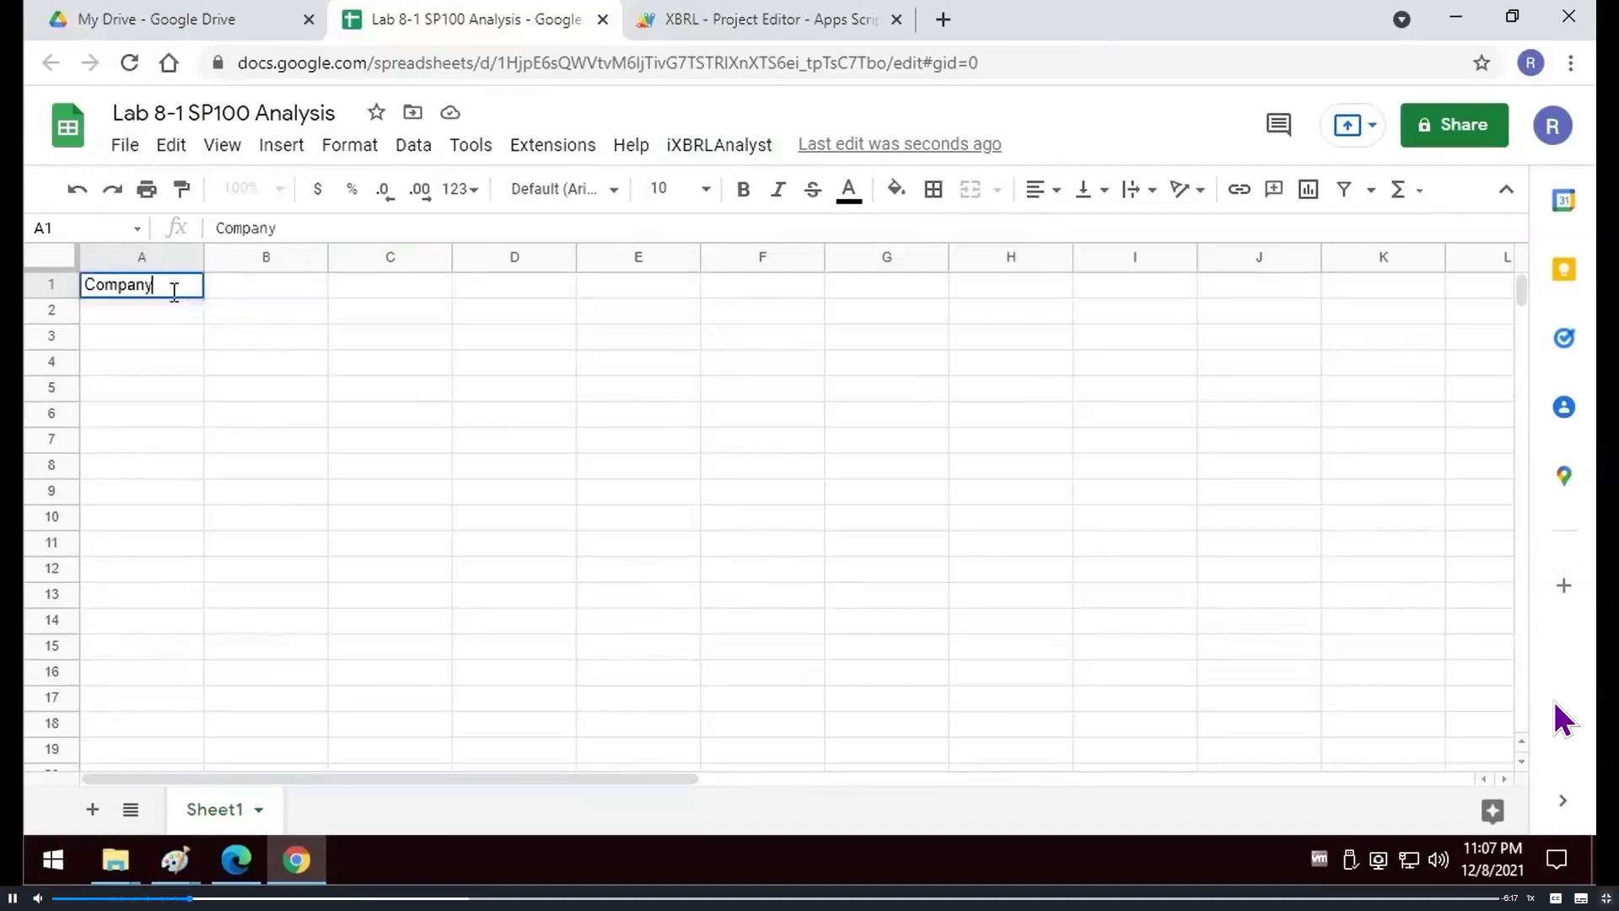
pyautogui.press('Return')
pyautogui.write('Year')
pyautogui.press('Return')
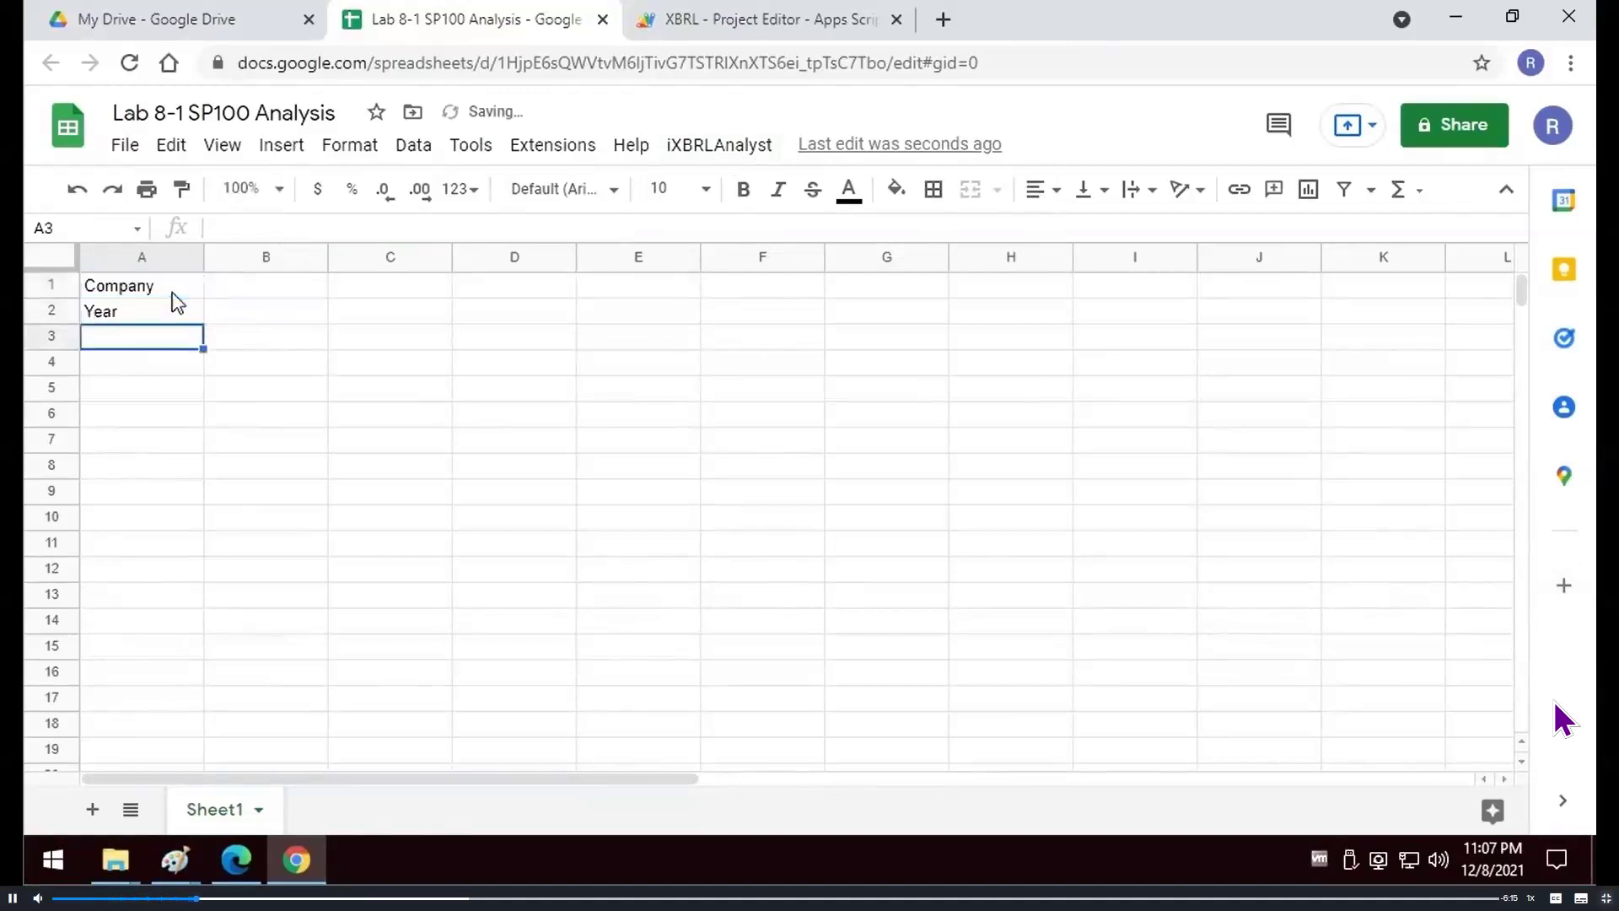
pyautogui.write('Period')
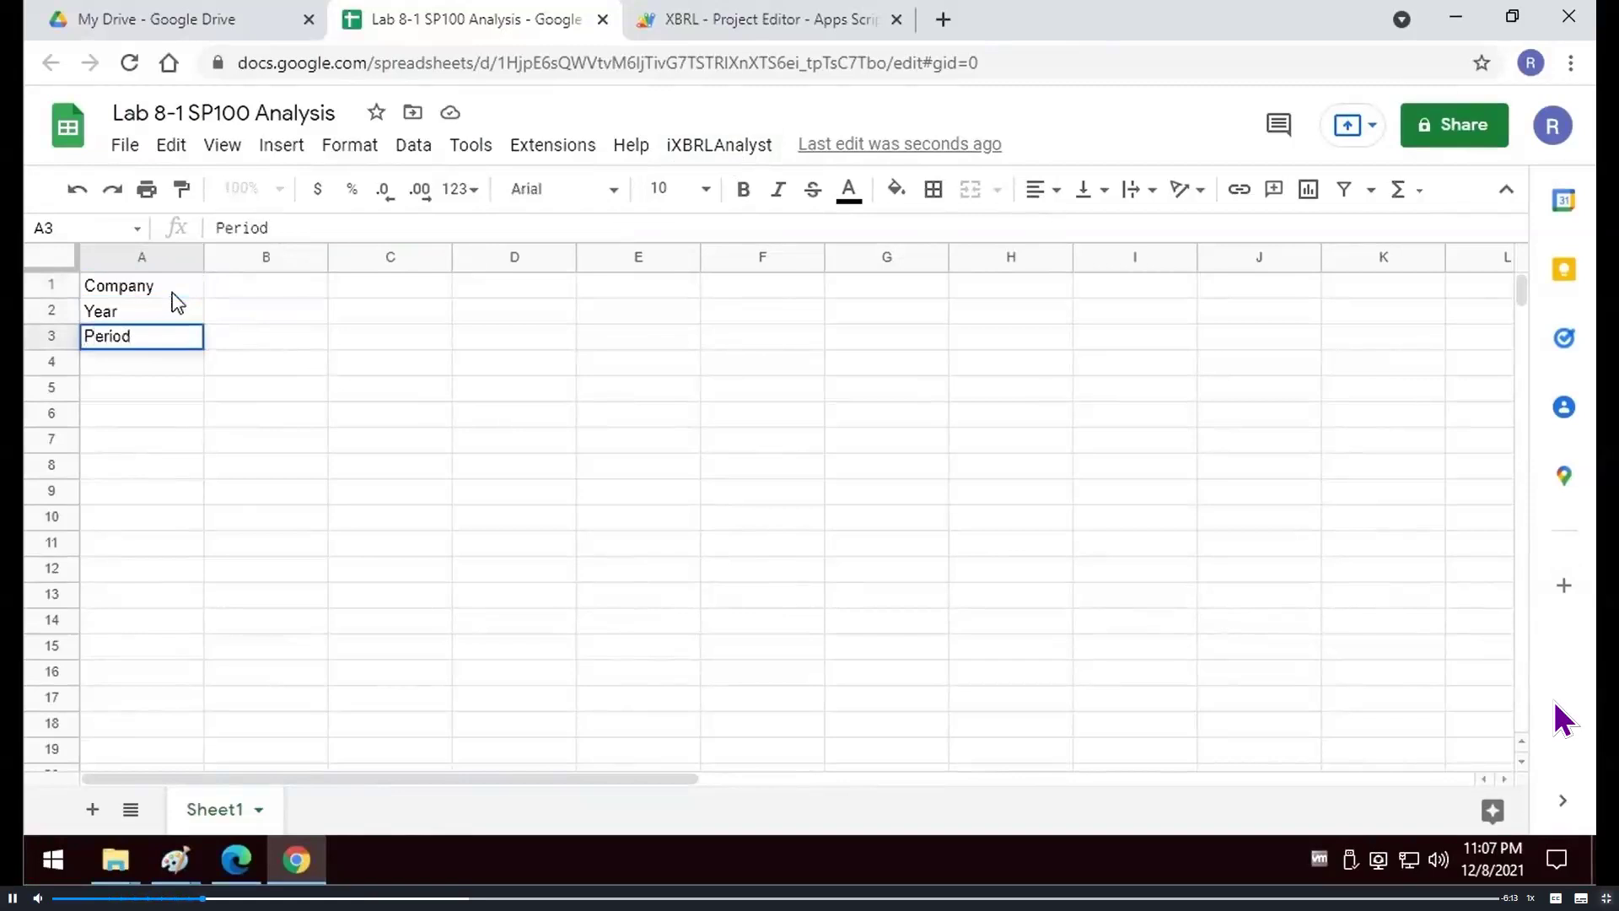
pyautogui.press('Return')
pyautogui.write('Scale')
pyautogui.press('Return')
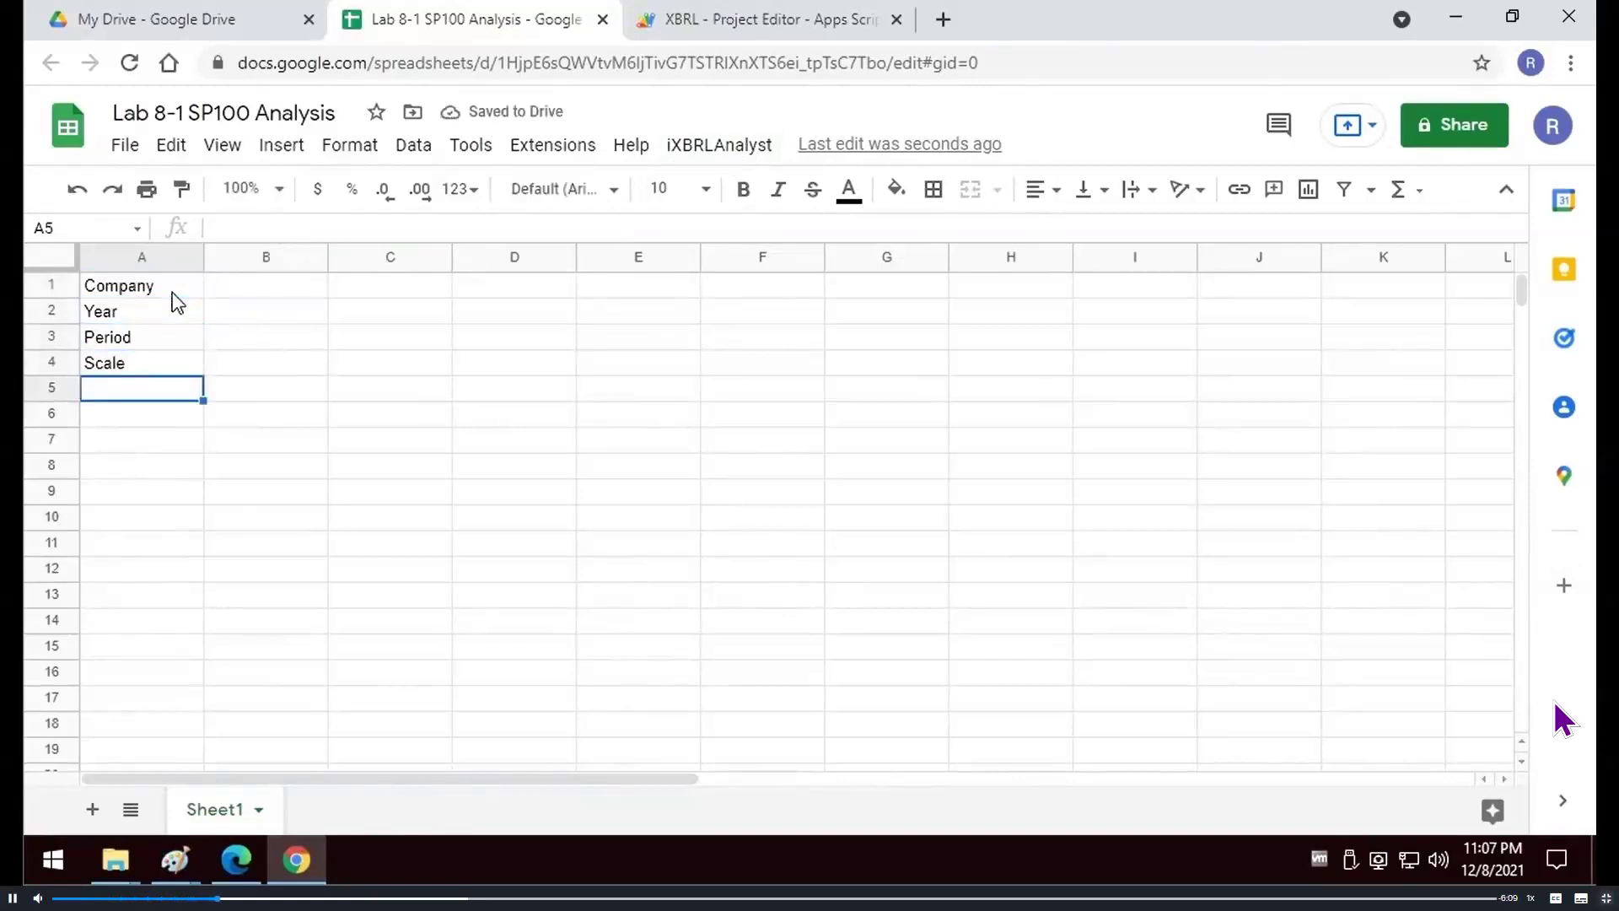
# Fill in the parameters beside the labels in B1 to B4: MSFT, 2020, Y and 1000000
pyautogui.press('Up')
pyautogui.press('Right')
pyautogui.press('Up')
pyautogui.press('Up')
pyautogui.press('Up')
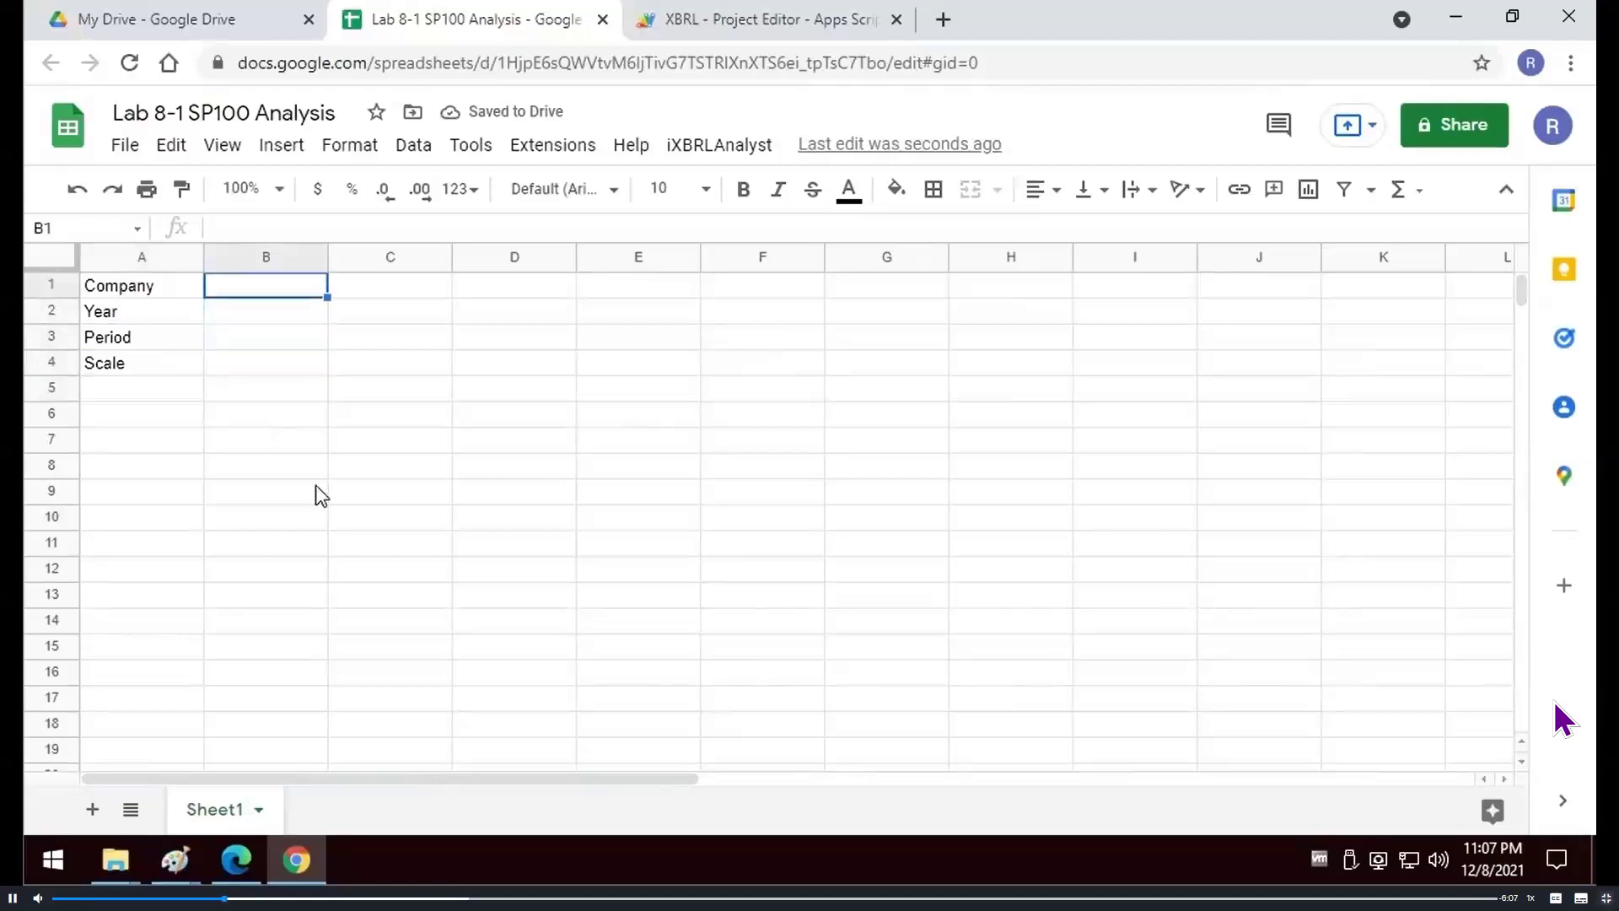
pyautogui.write('MSFT')
pyautogui.press('Return')
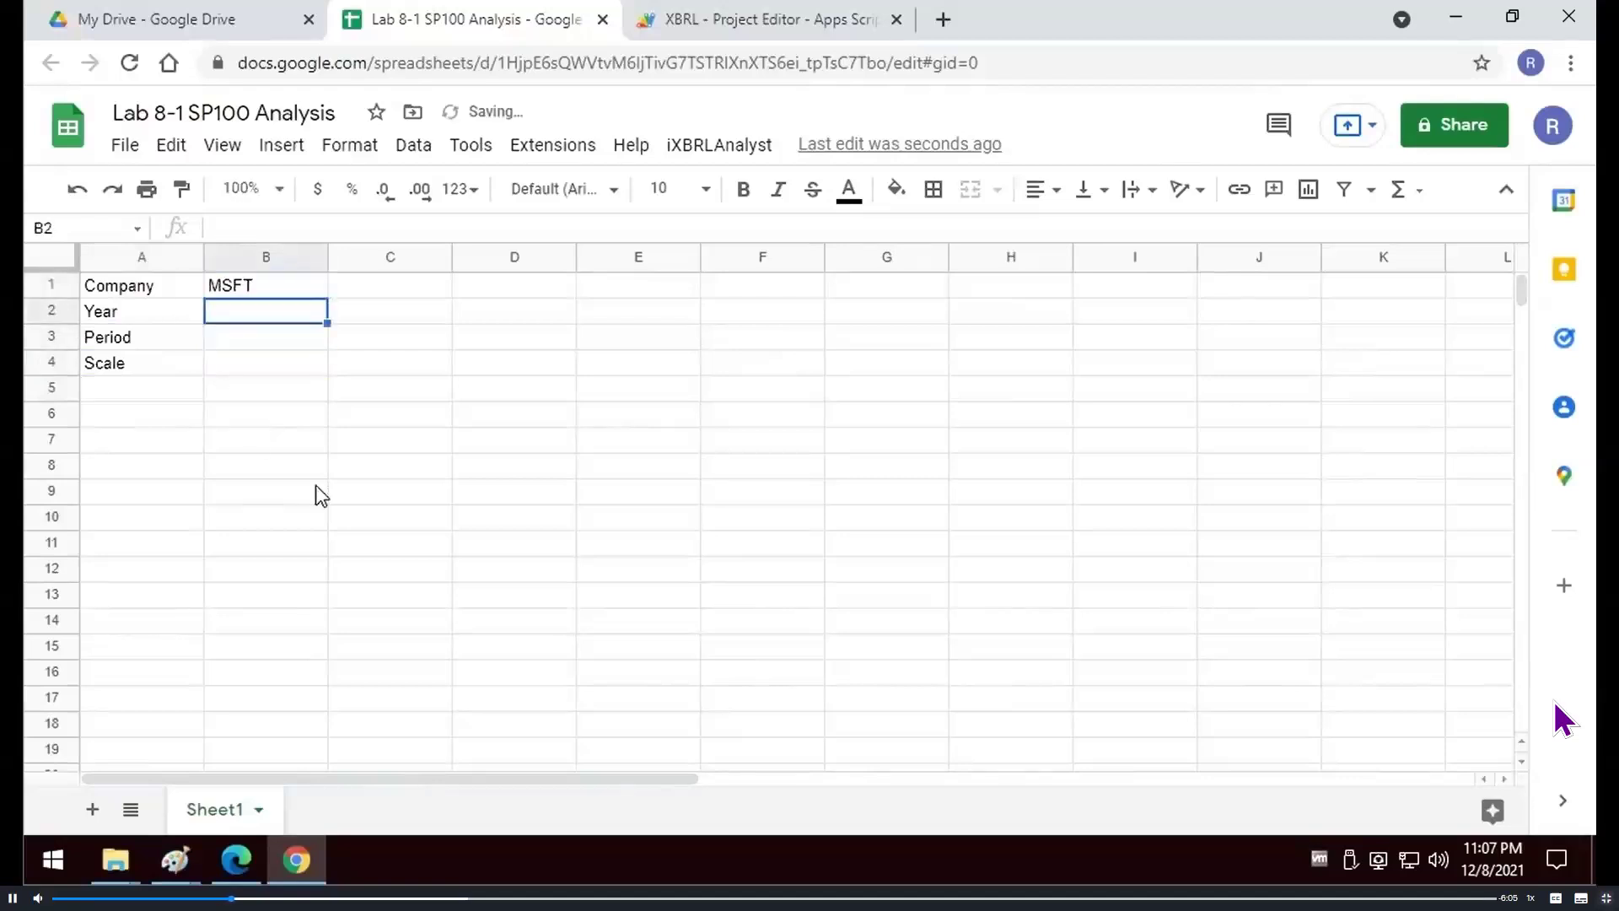
pyautogui.write('2020')
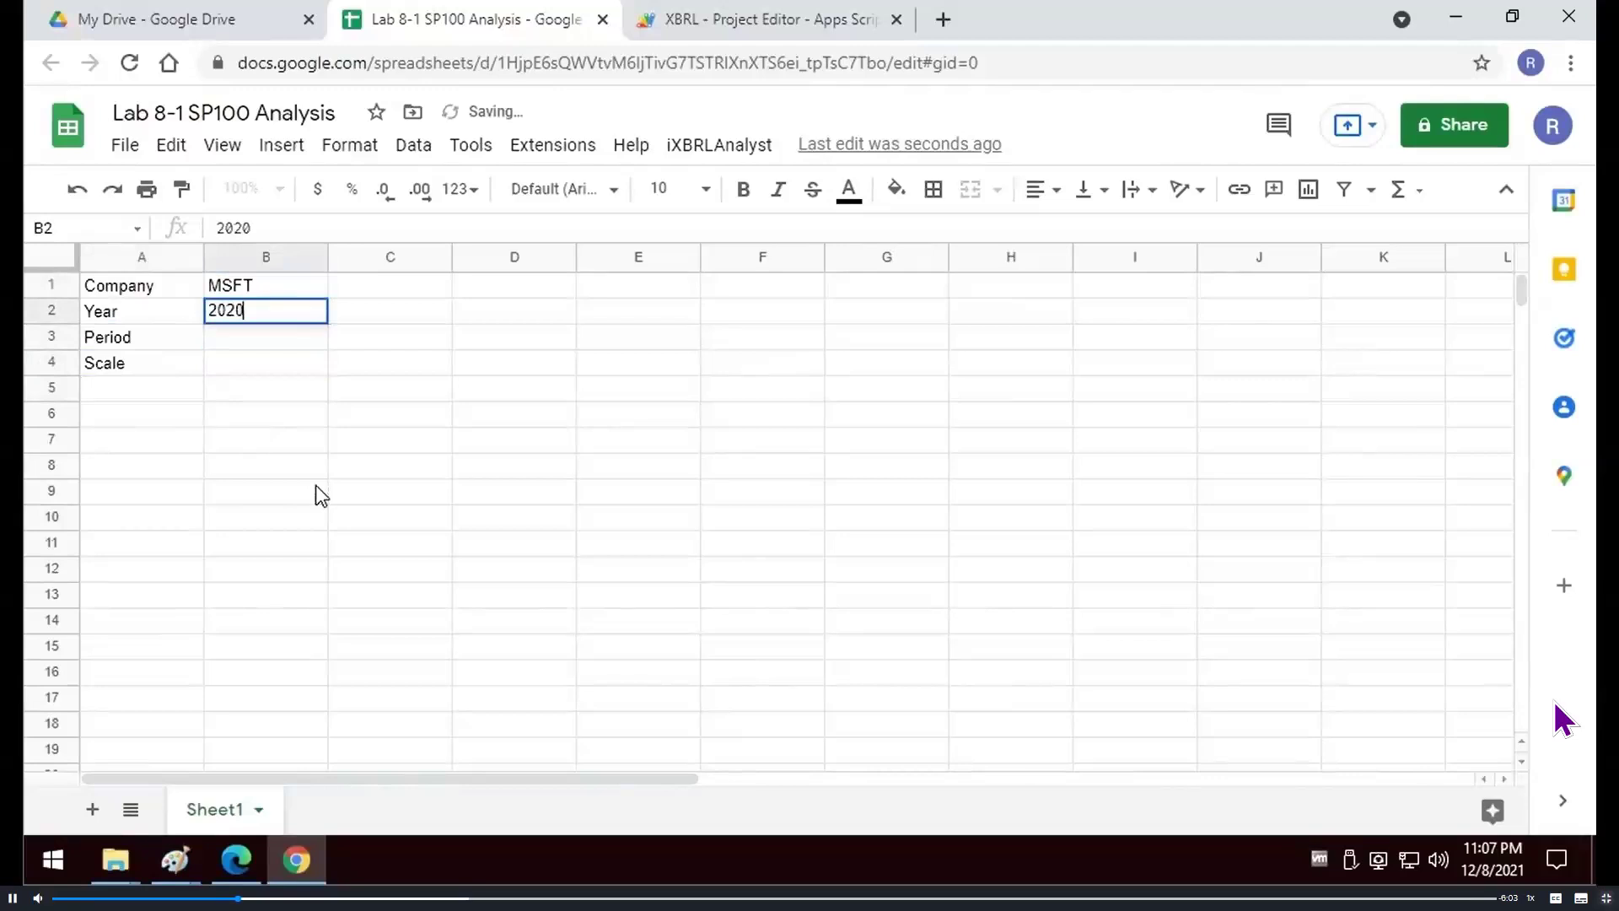
pyautogui.press('Return')
pyautogui.write('Y')
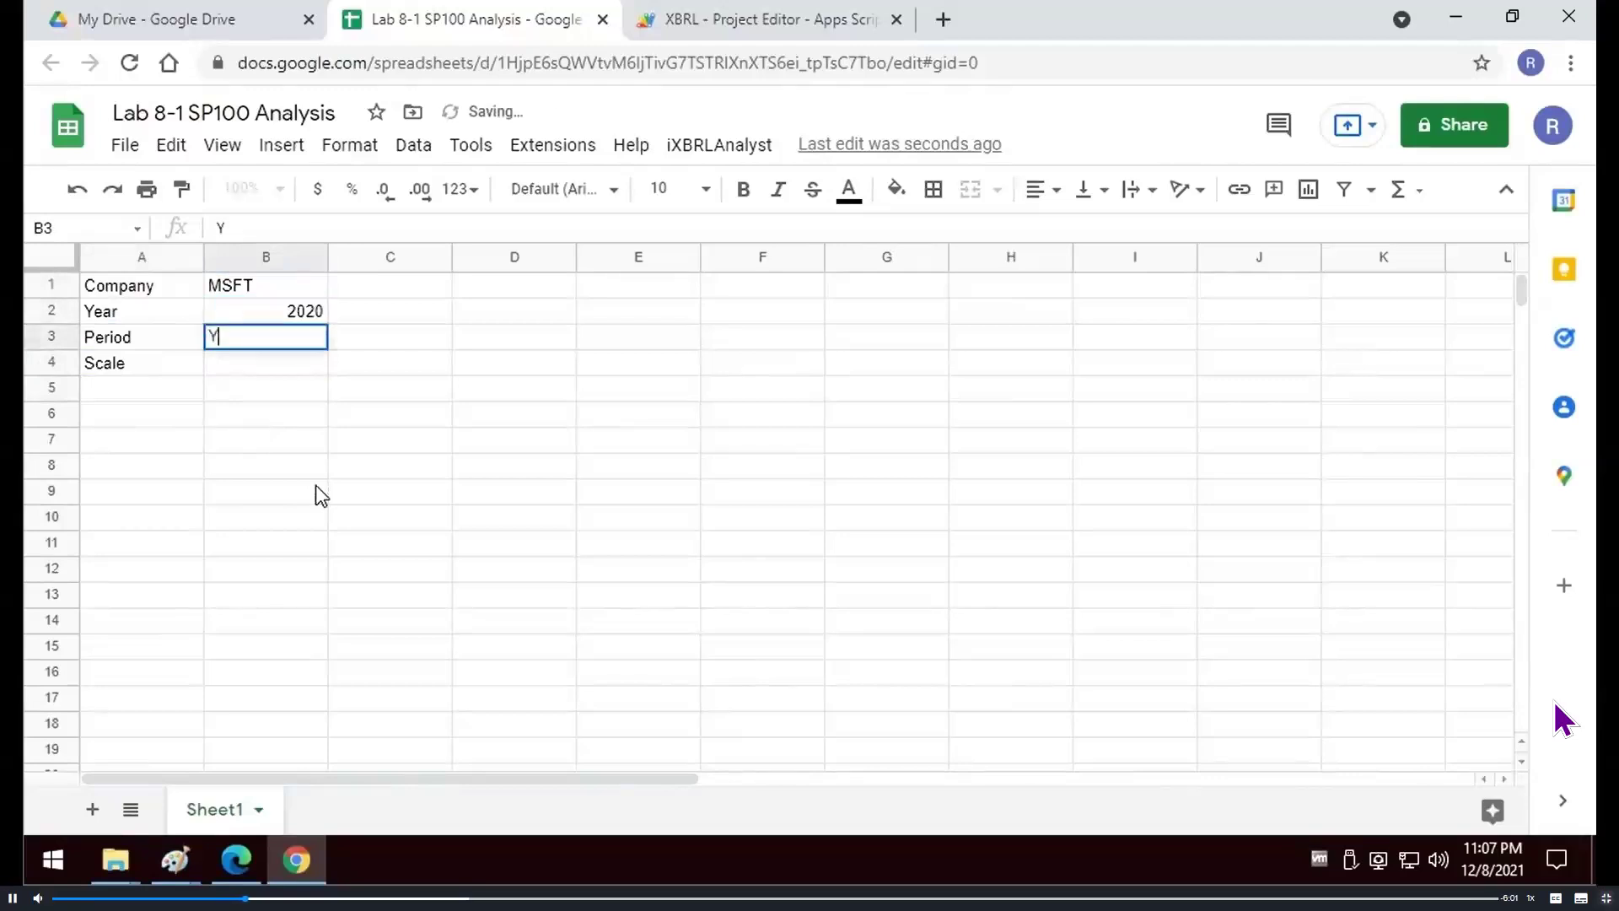
pyautogui.press('Return')
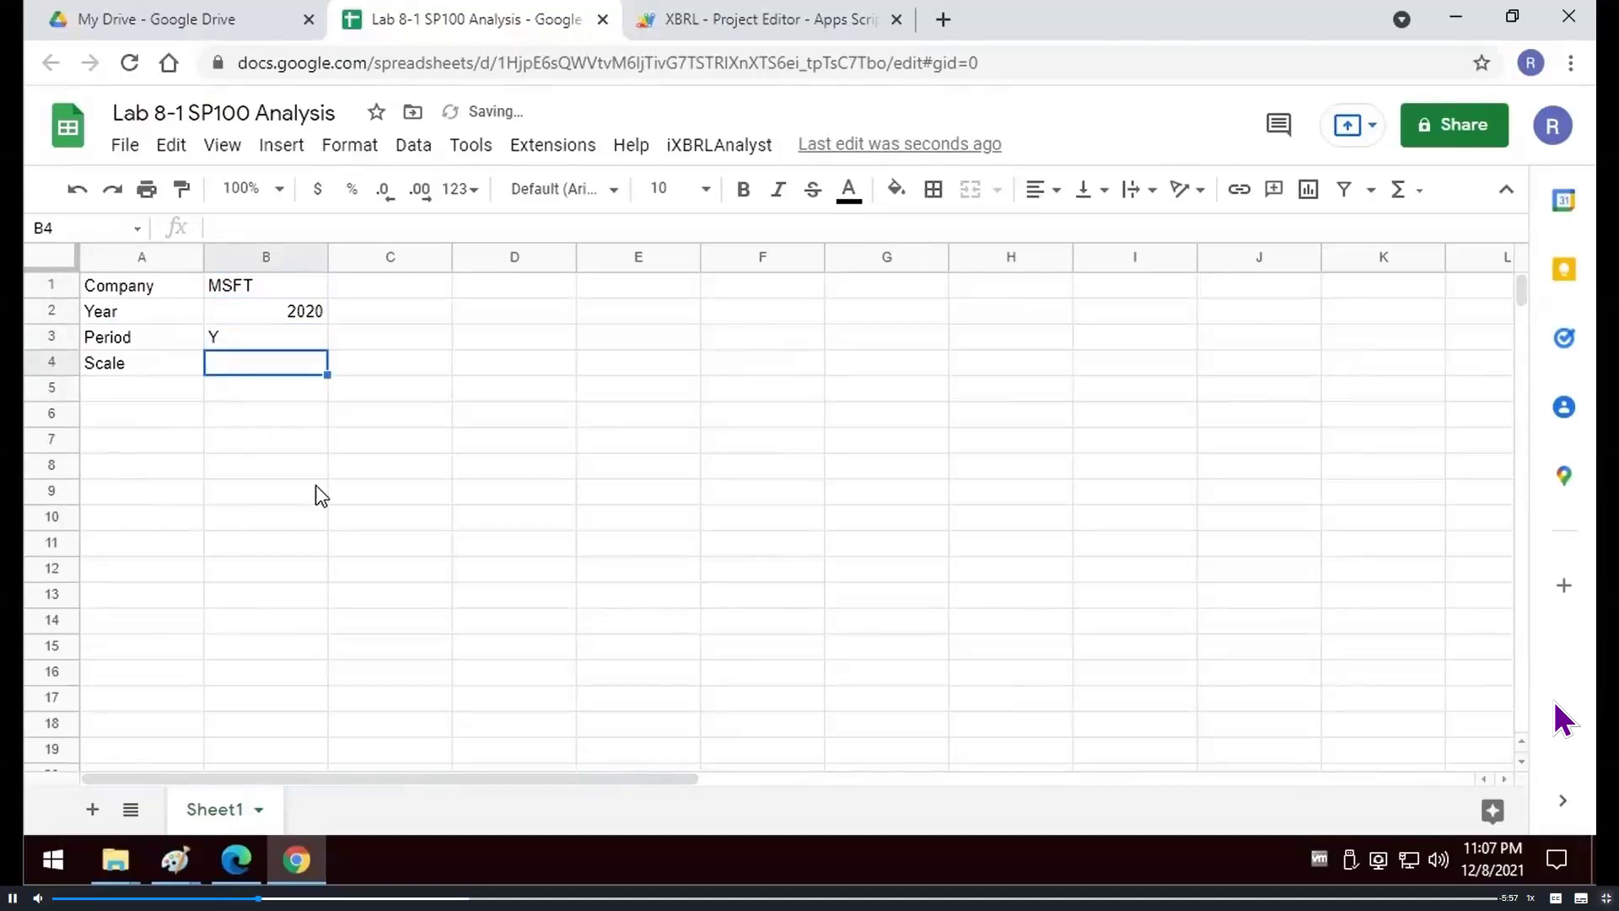
pyautogui.write('1000000')
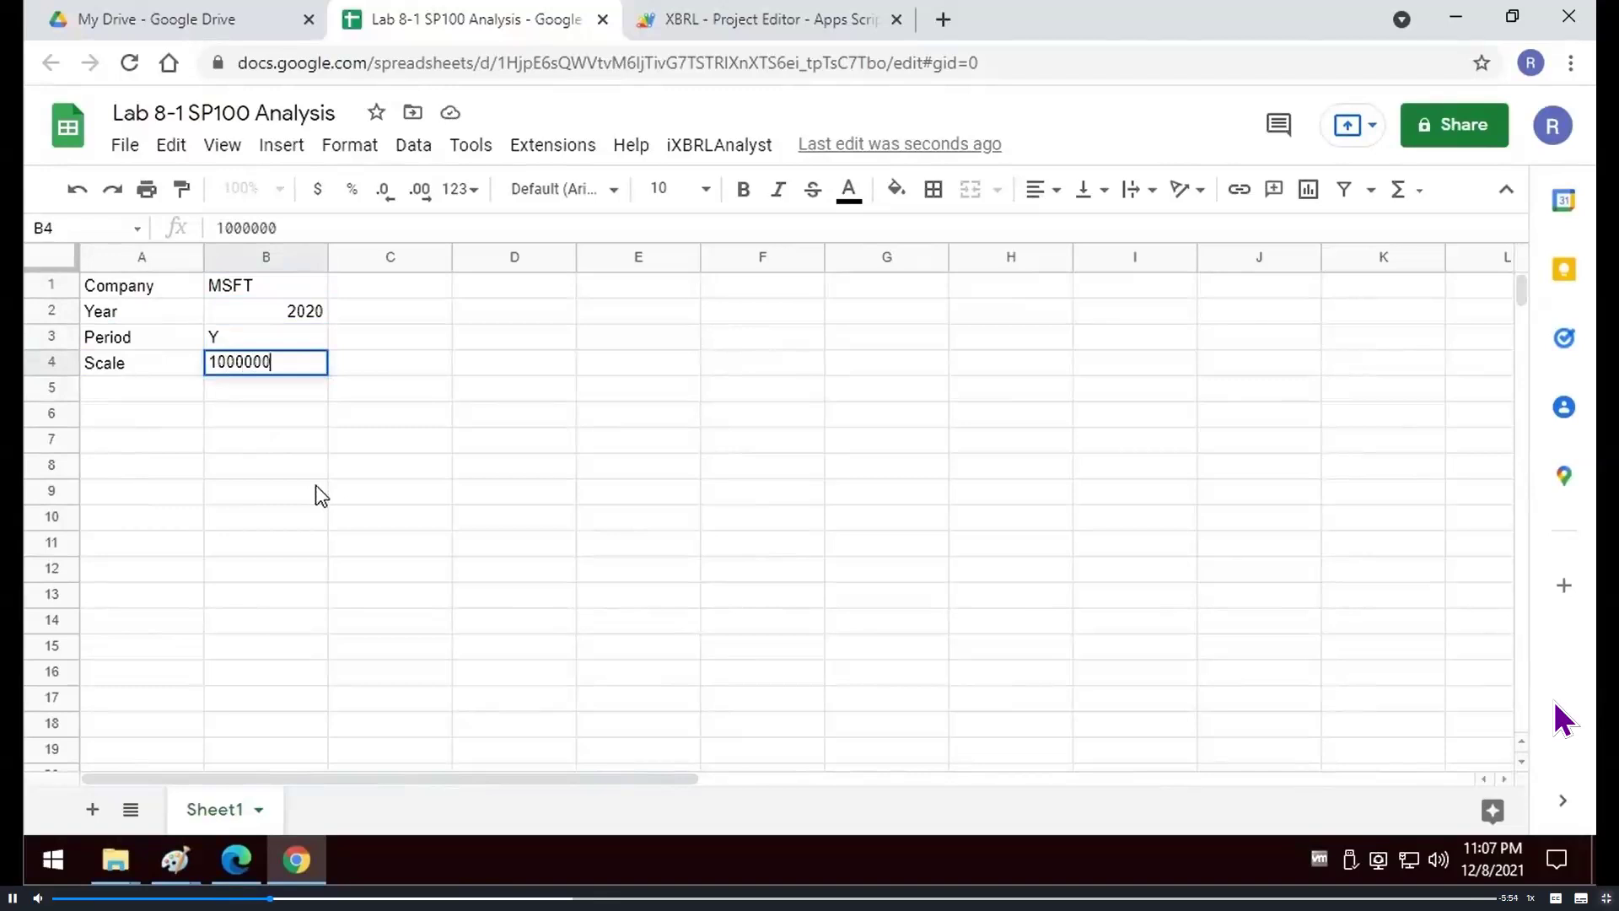
pyautogui.press('Return')
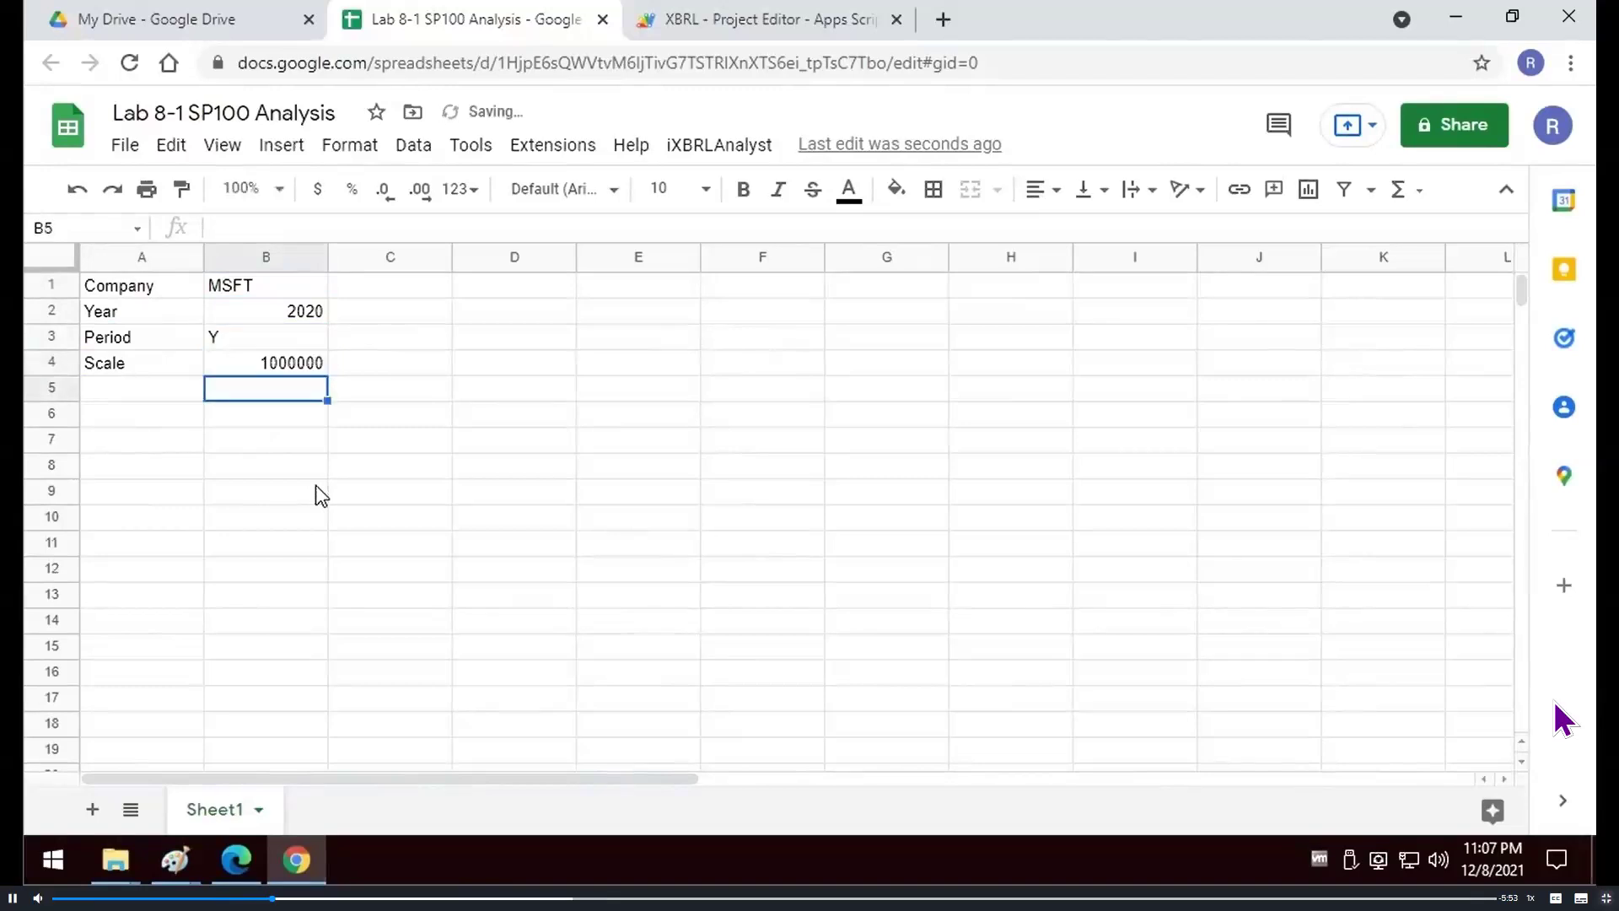
# Link the first year heading in B6 to the year parameter with the formula =$B2
pyautogui.press('Down')
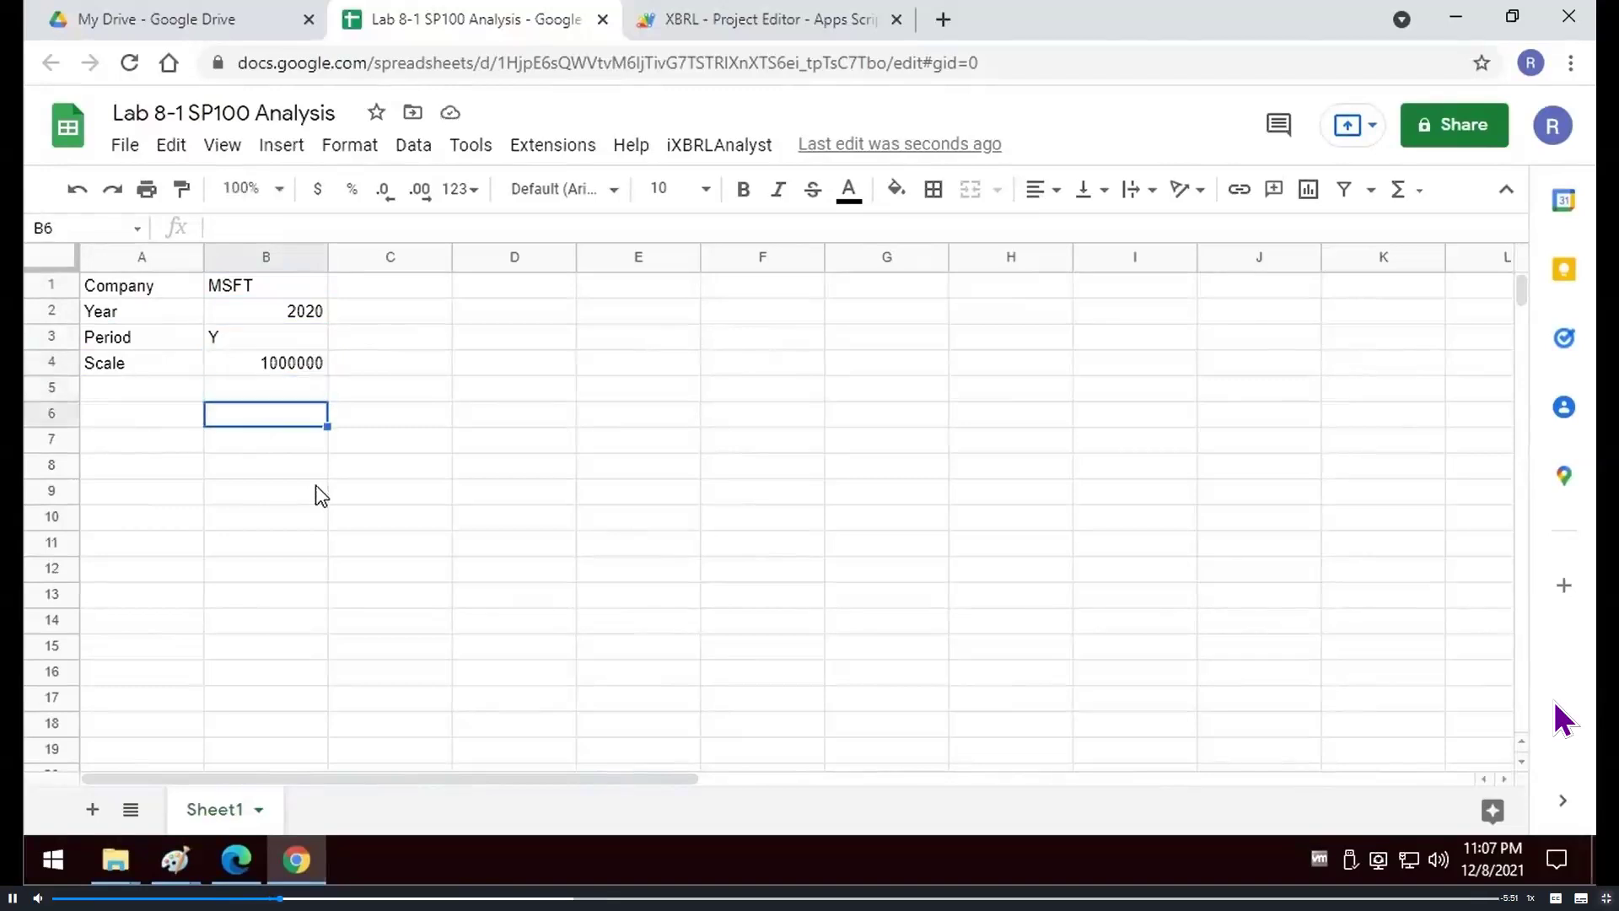
pyautogui.press('Left')
pyautogui.press('Down')
pyautogui.press('Down')
pyautogui.press('Up')
pyautogui.press('Up')
pyautogui.press('Right')
pyautogui.write('=$B2')
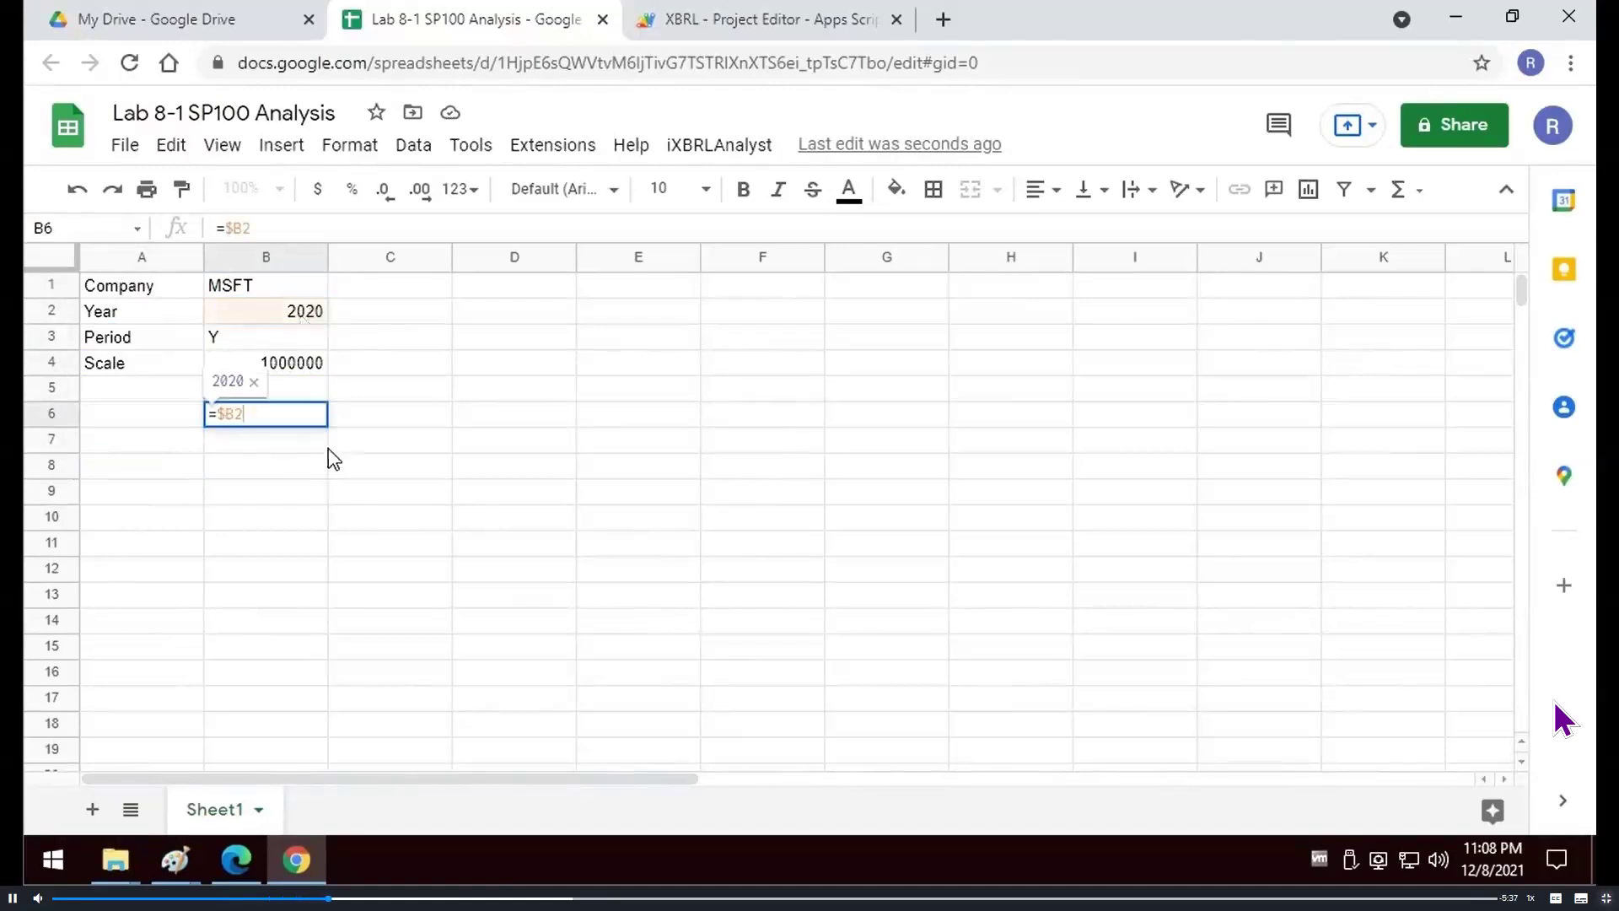
pyautogui.press('Return')
# Calculate the previous year's heading in C6 with the formula =B6-1
pyautogui.press('Up')
pyautogui.press('Right')
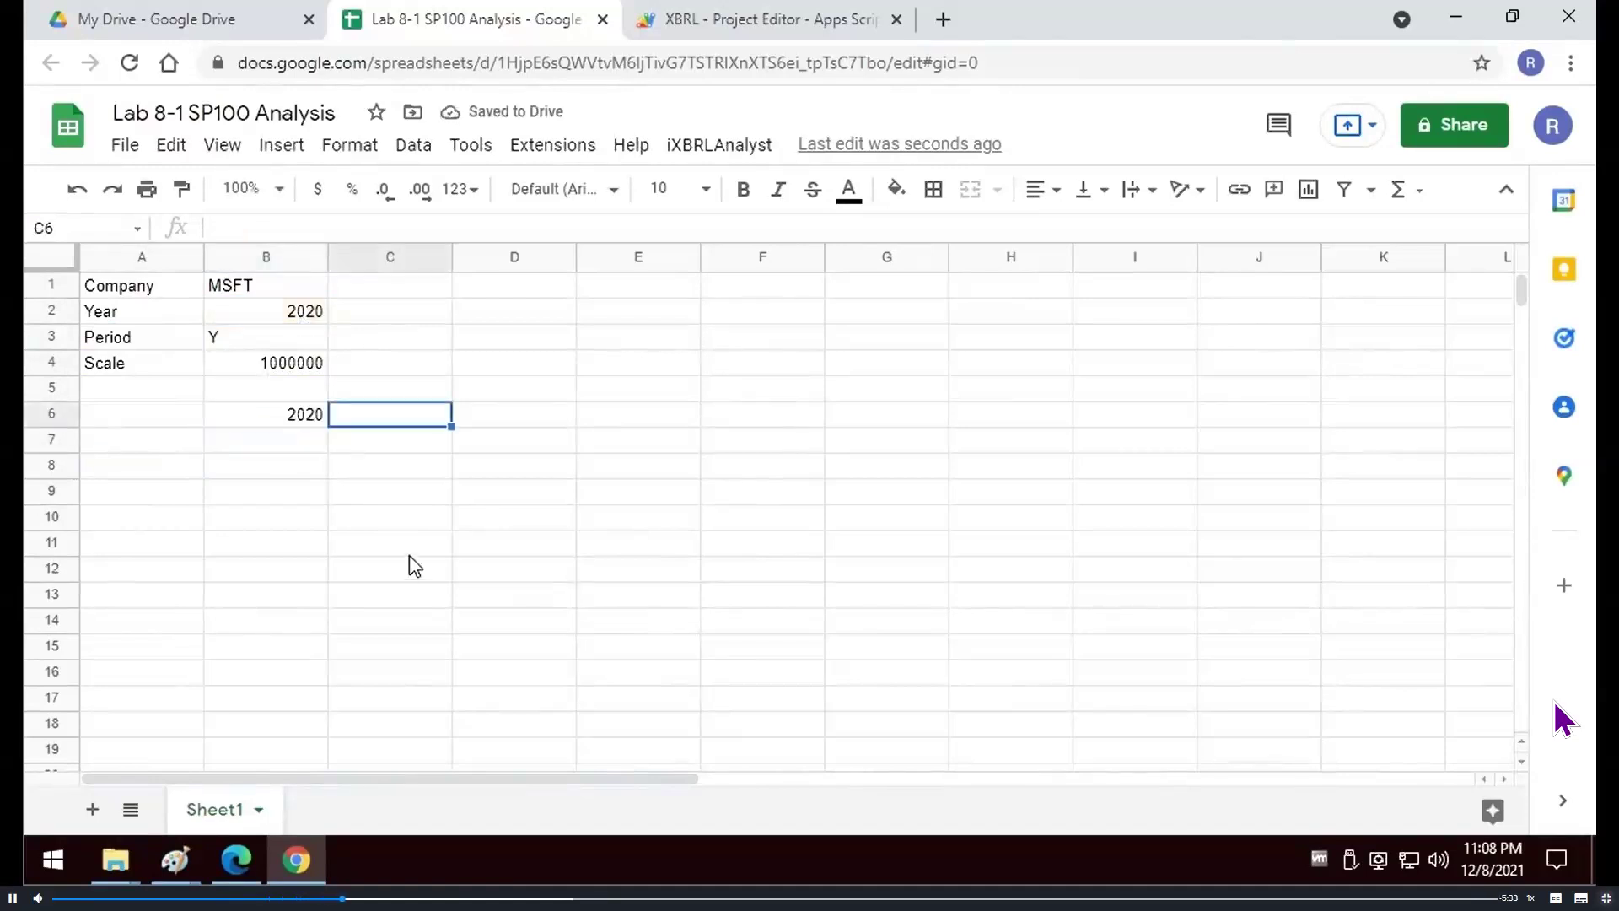
pyautogui.write('=')
pyautogui.press('Left')
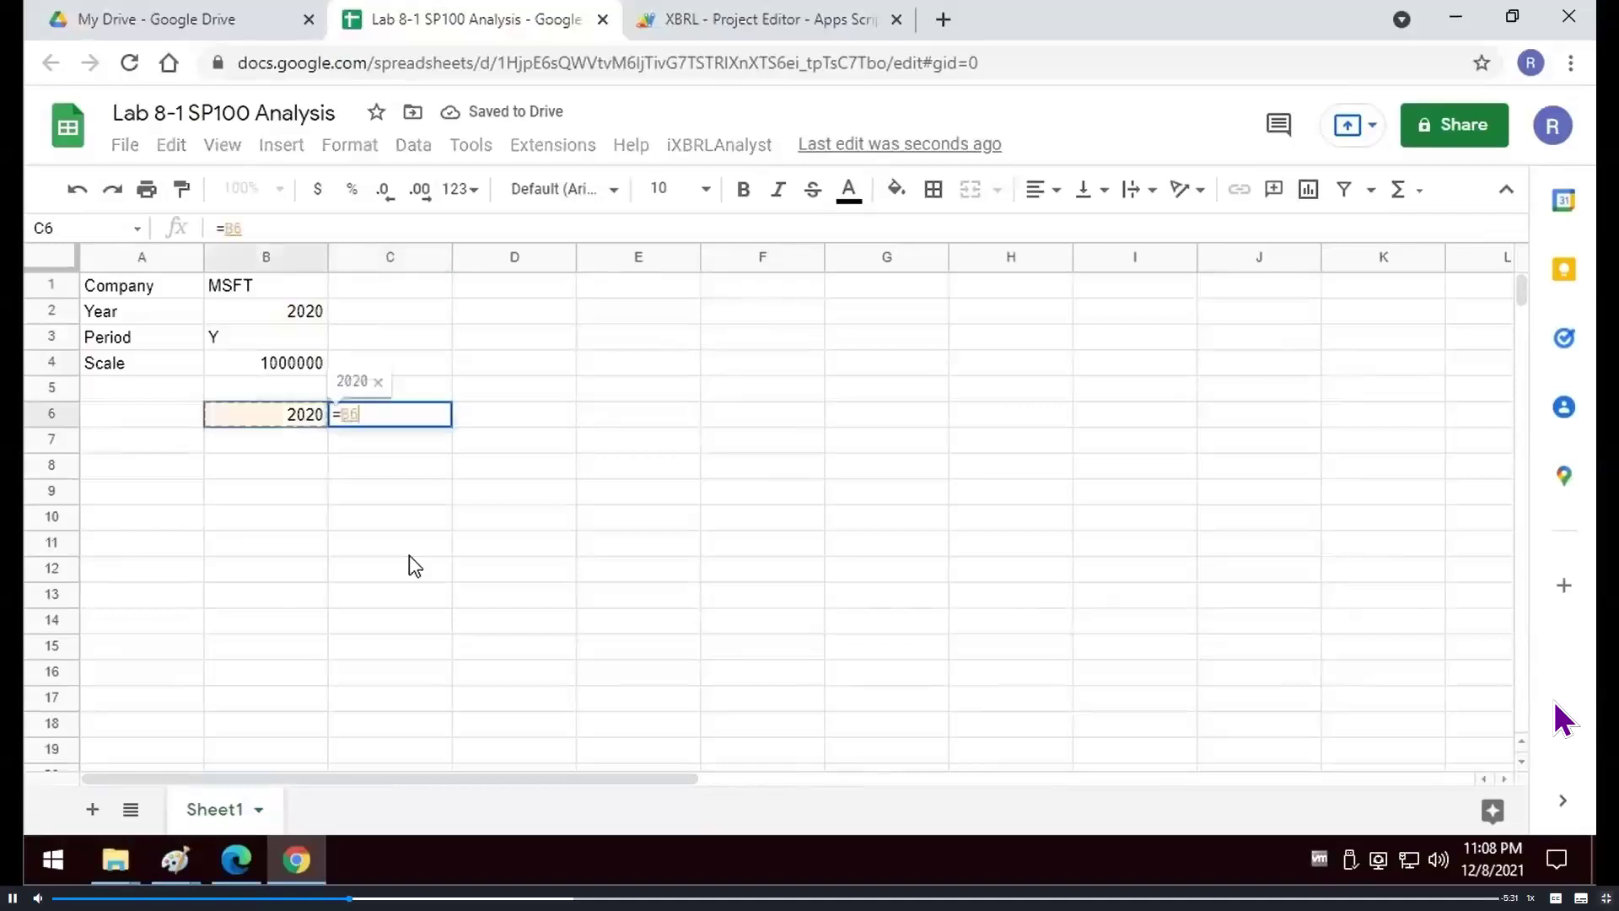
pyautogui.write('-1')
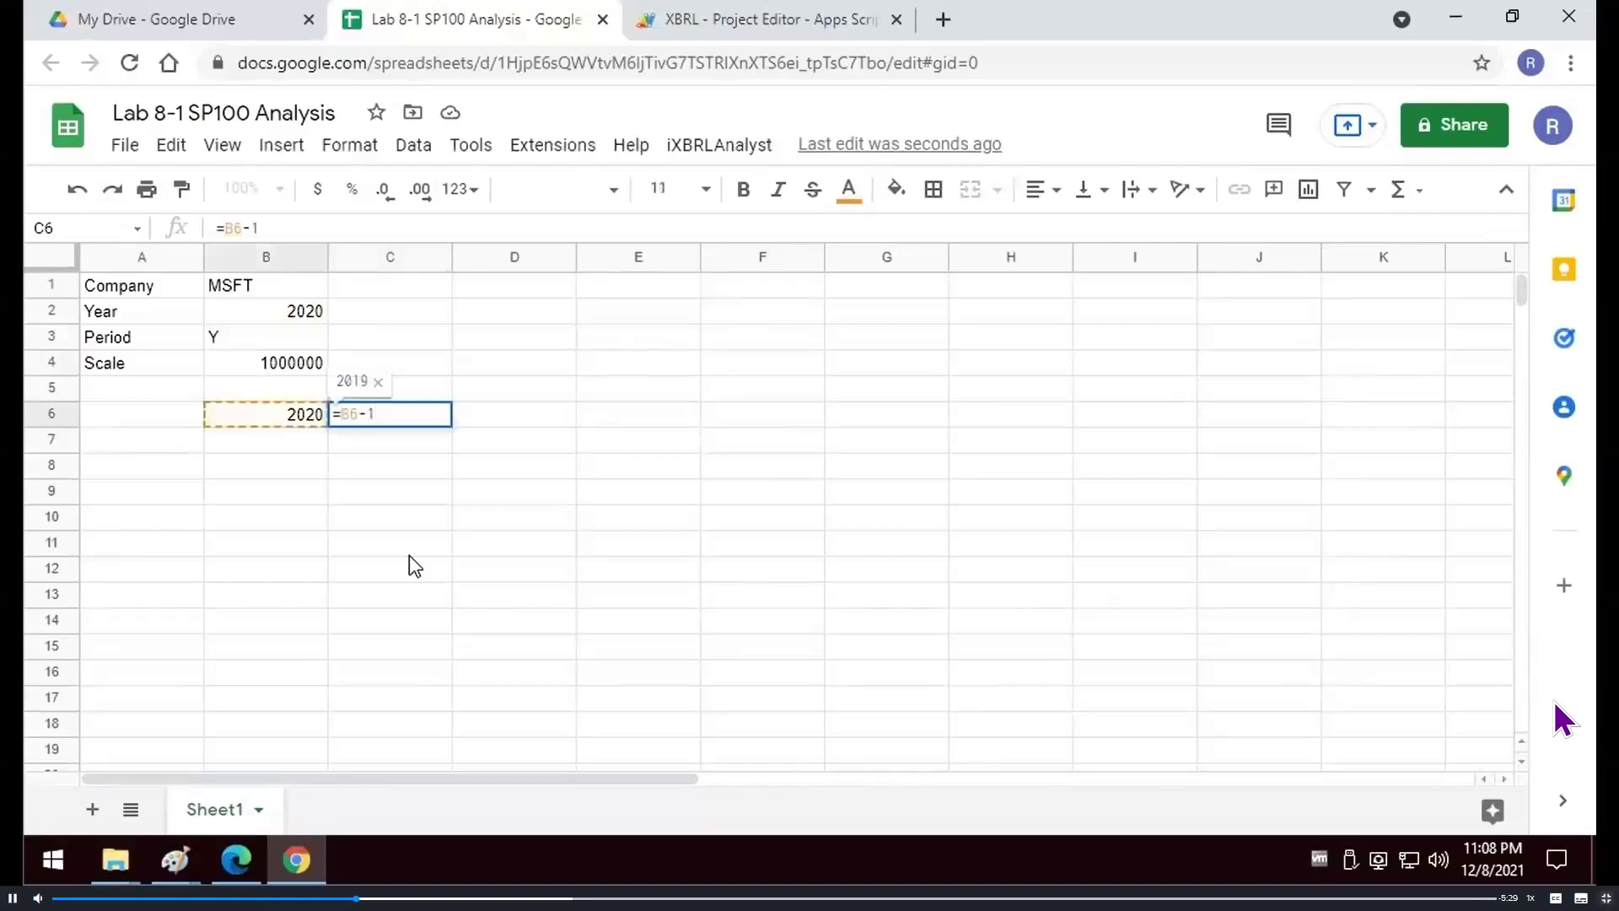
pyautogui.press('Return')
# Calculate the third year heading in D6 with the formula =C6-1
pyautogui.press('Up')
pyautogui.press('Right')
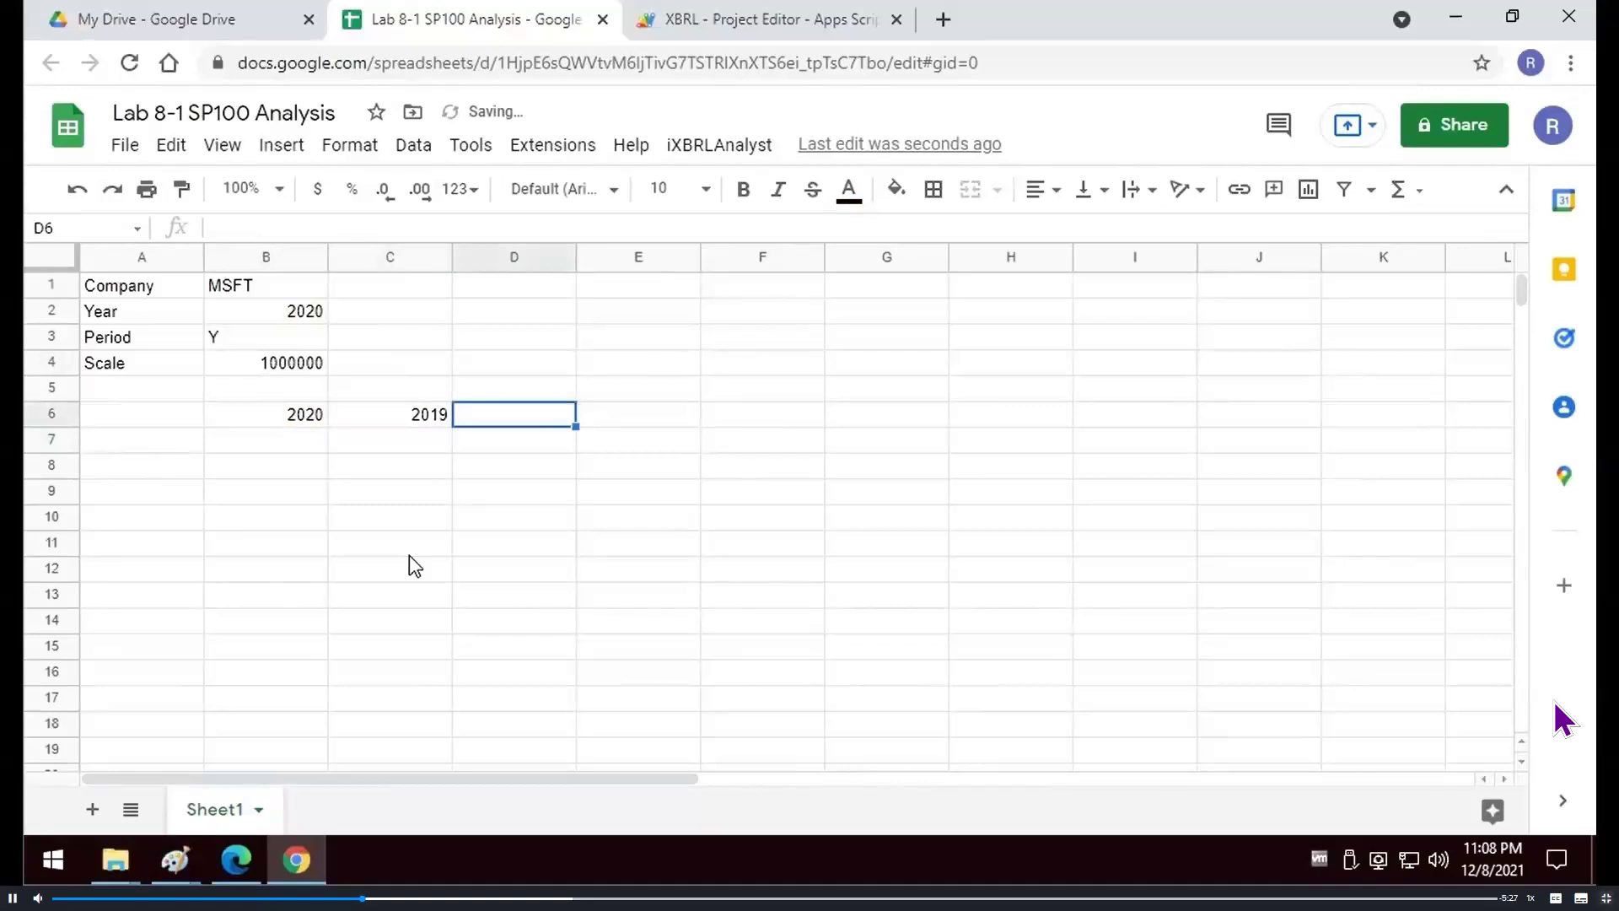
pyautogui.write('=')
pyautogui.press('Left')
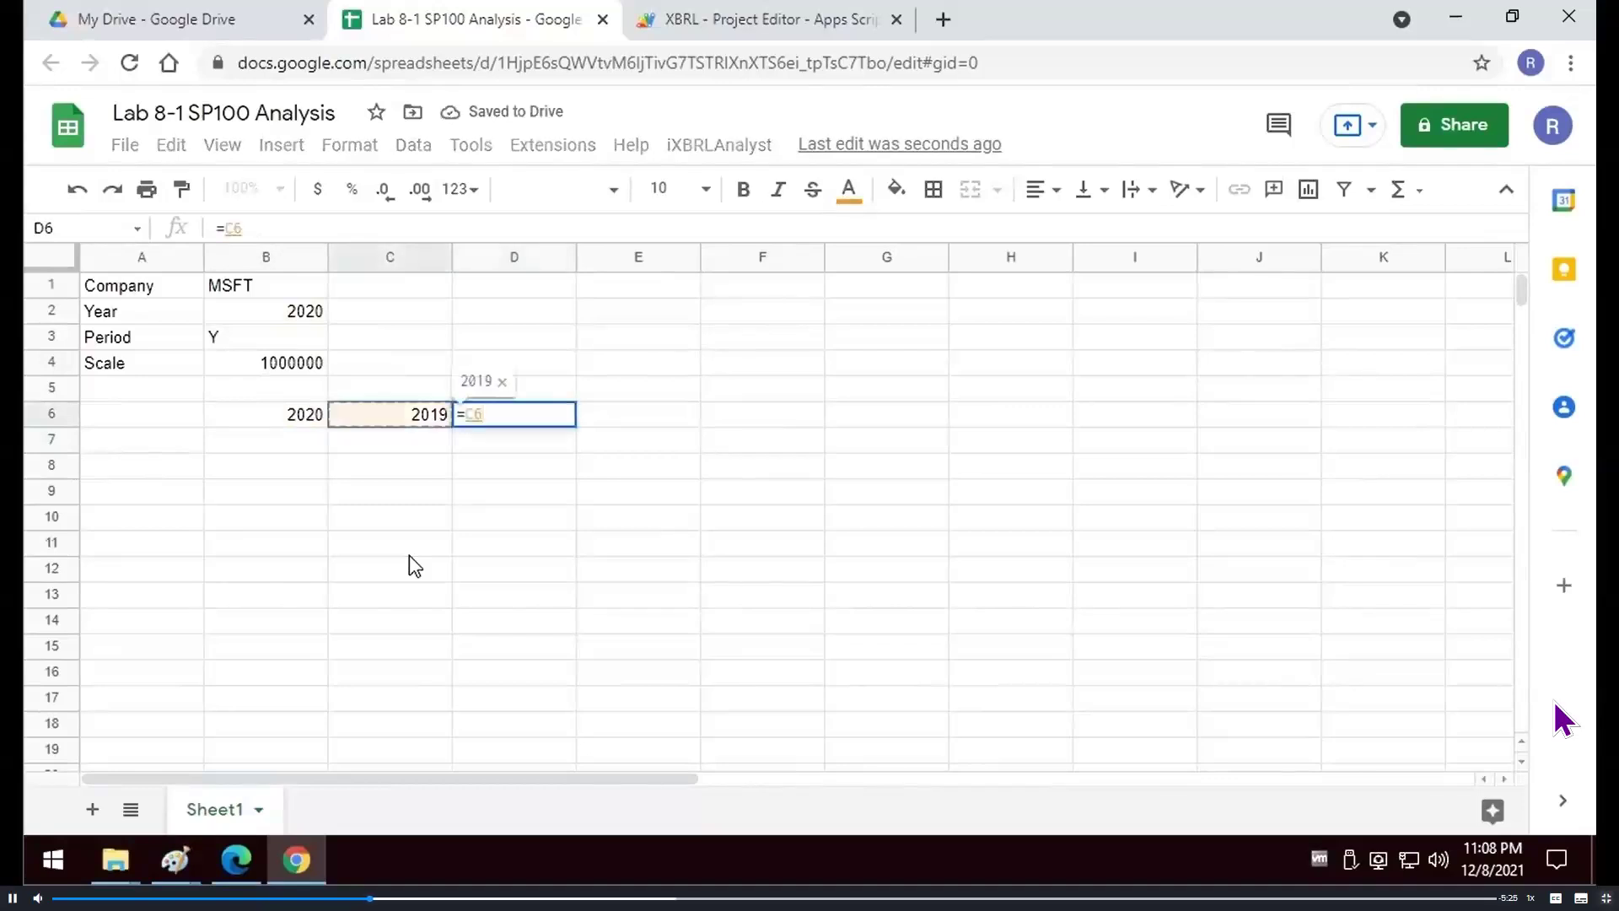
pyautogui.write('-1')
pyautogui.press('Return')
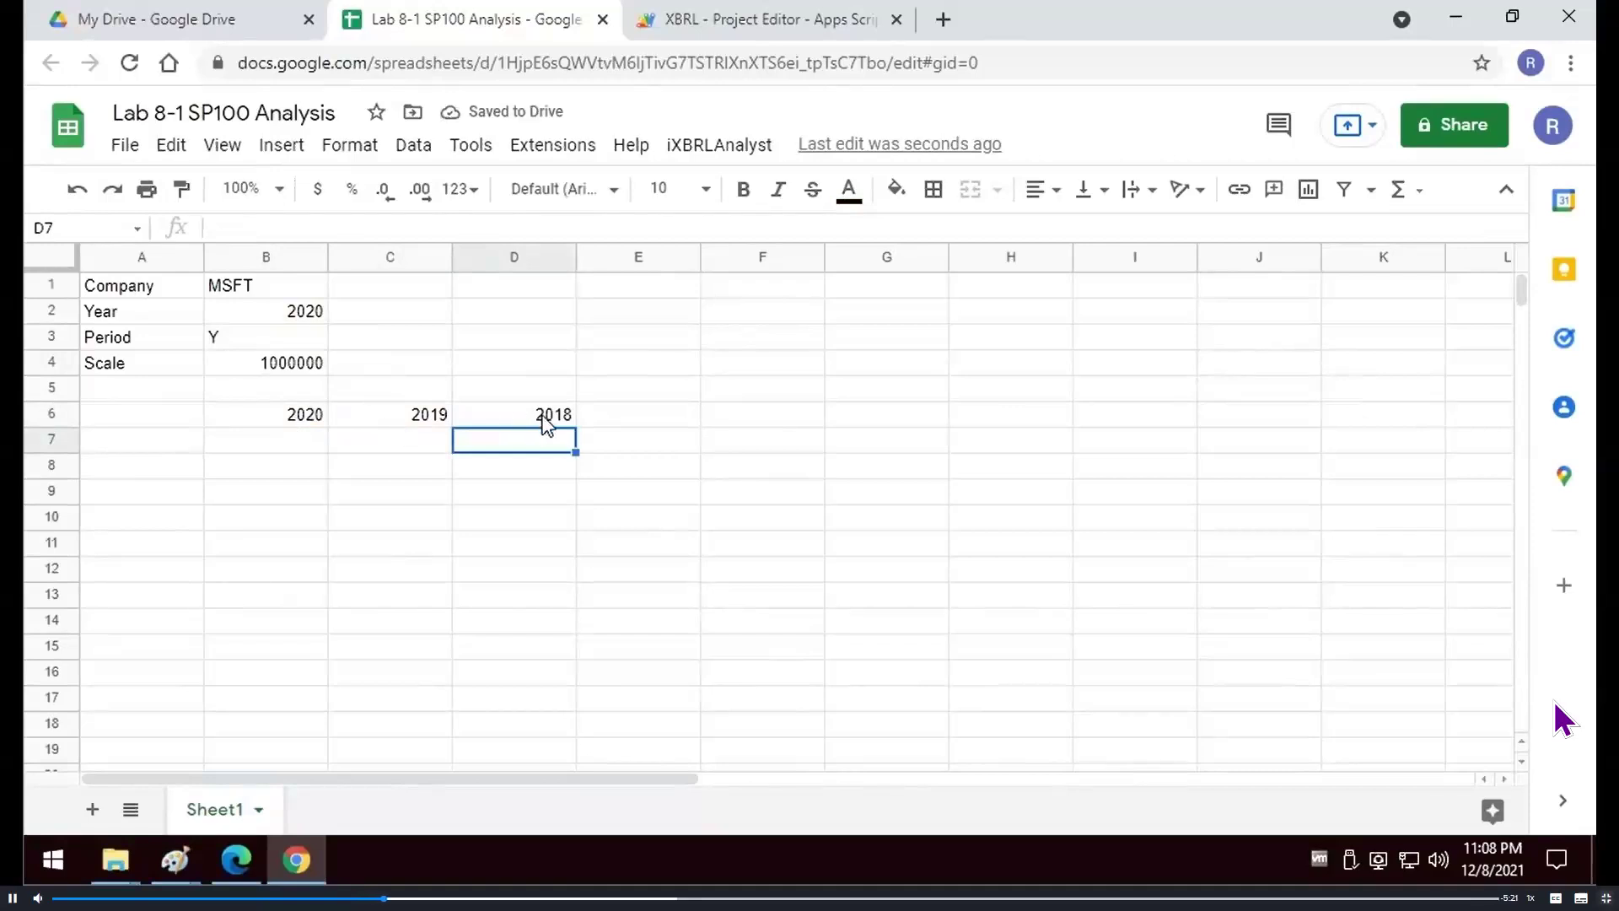
# Enter the bracketed income statement item labels, from [Revenue] through [Net Income], in cells A7 to A17
pyautogui.click(168, 446)
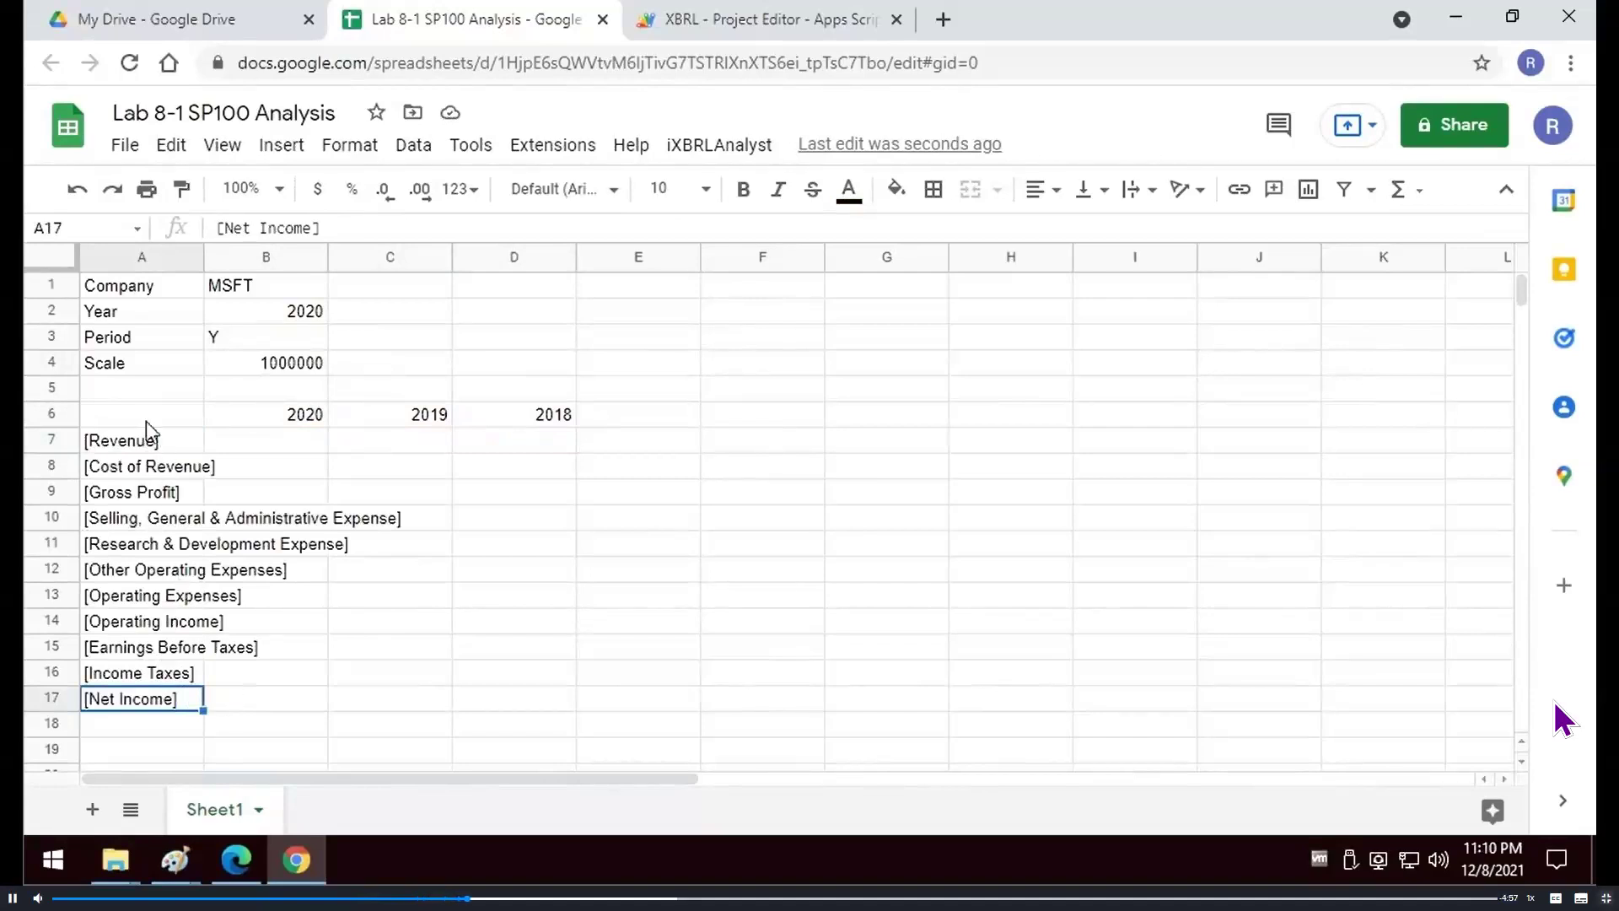
# Begin an XBRLFACT formula in B7 with the absolute reference $B$1 as its company argument
pyautogui.click(279, 440)
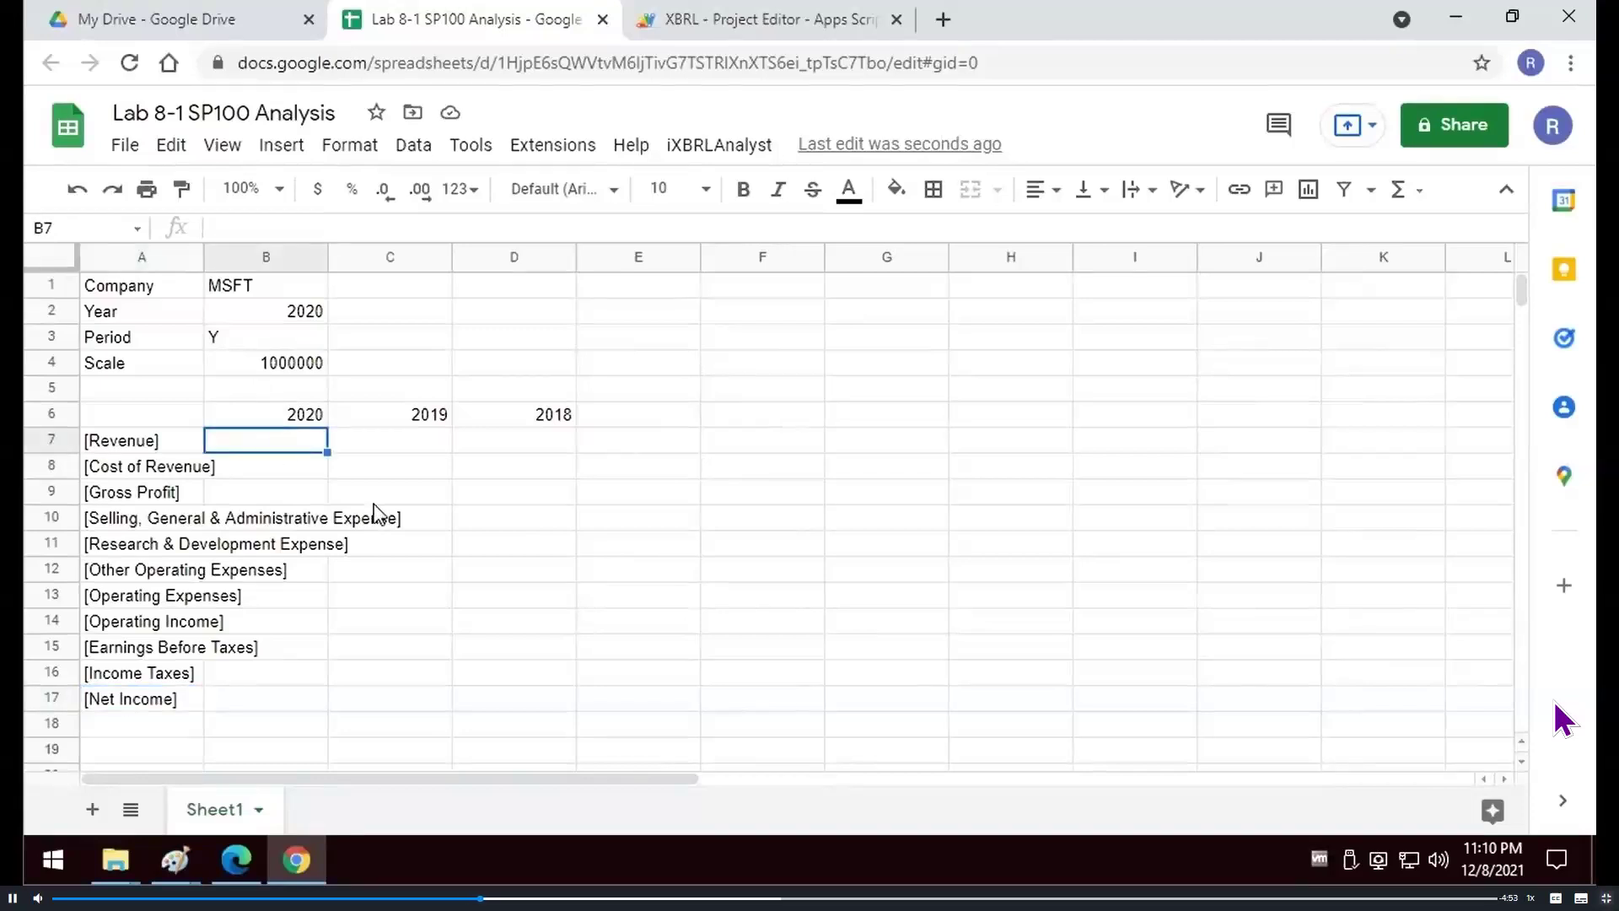
pyautogui.write('=XBRLFACT')
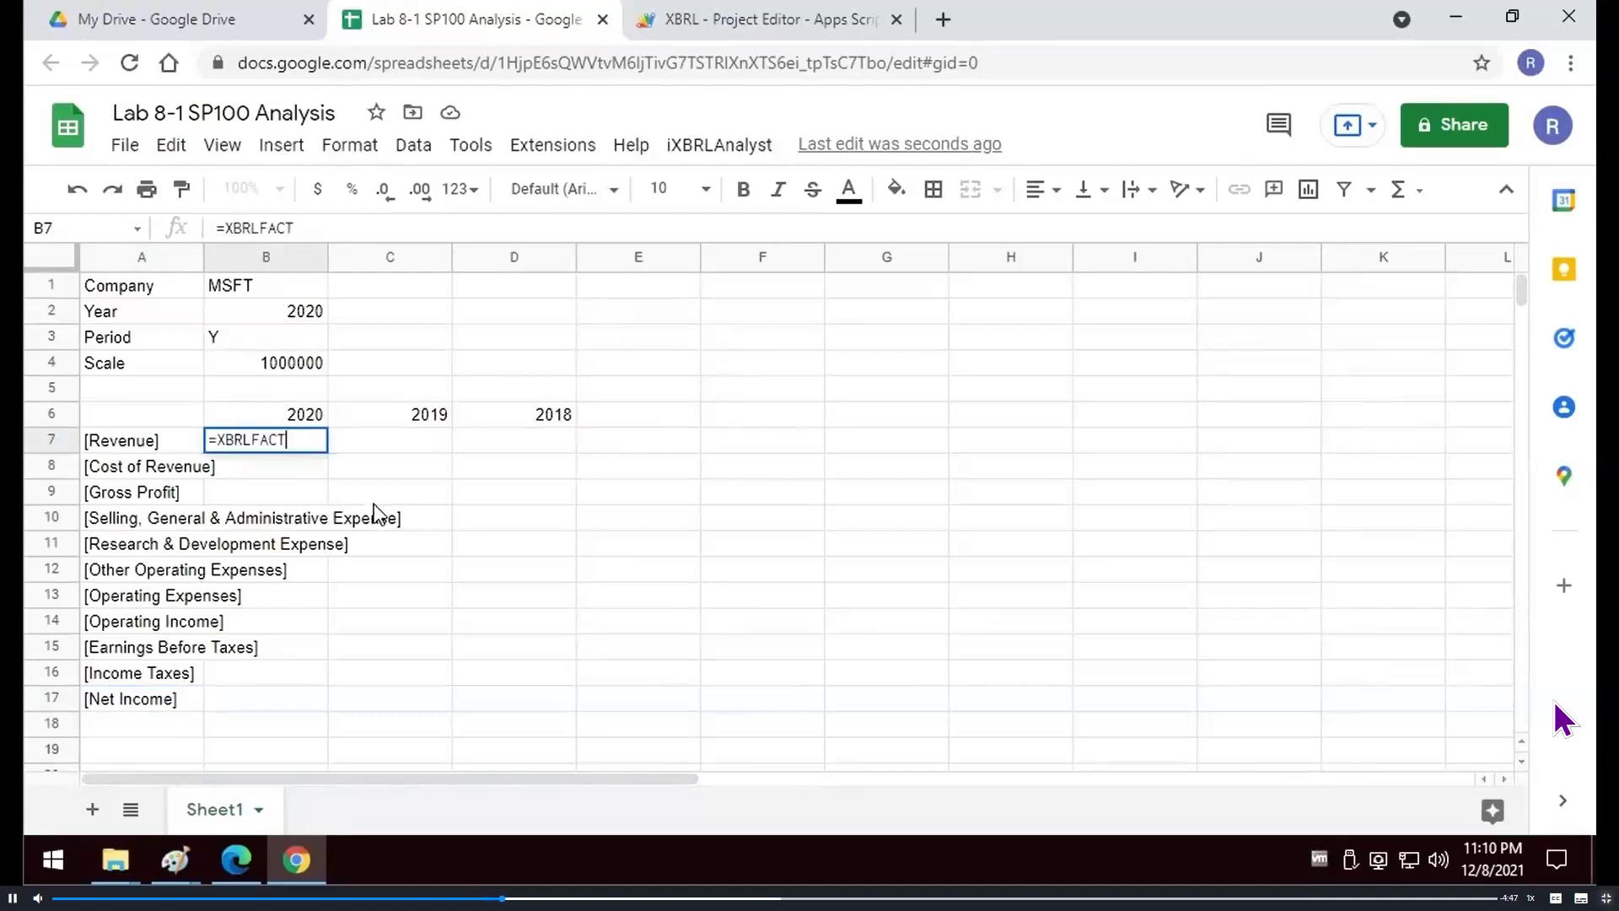
pyautogui.write('(')
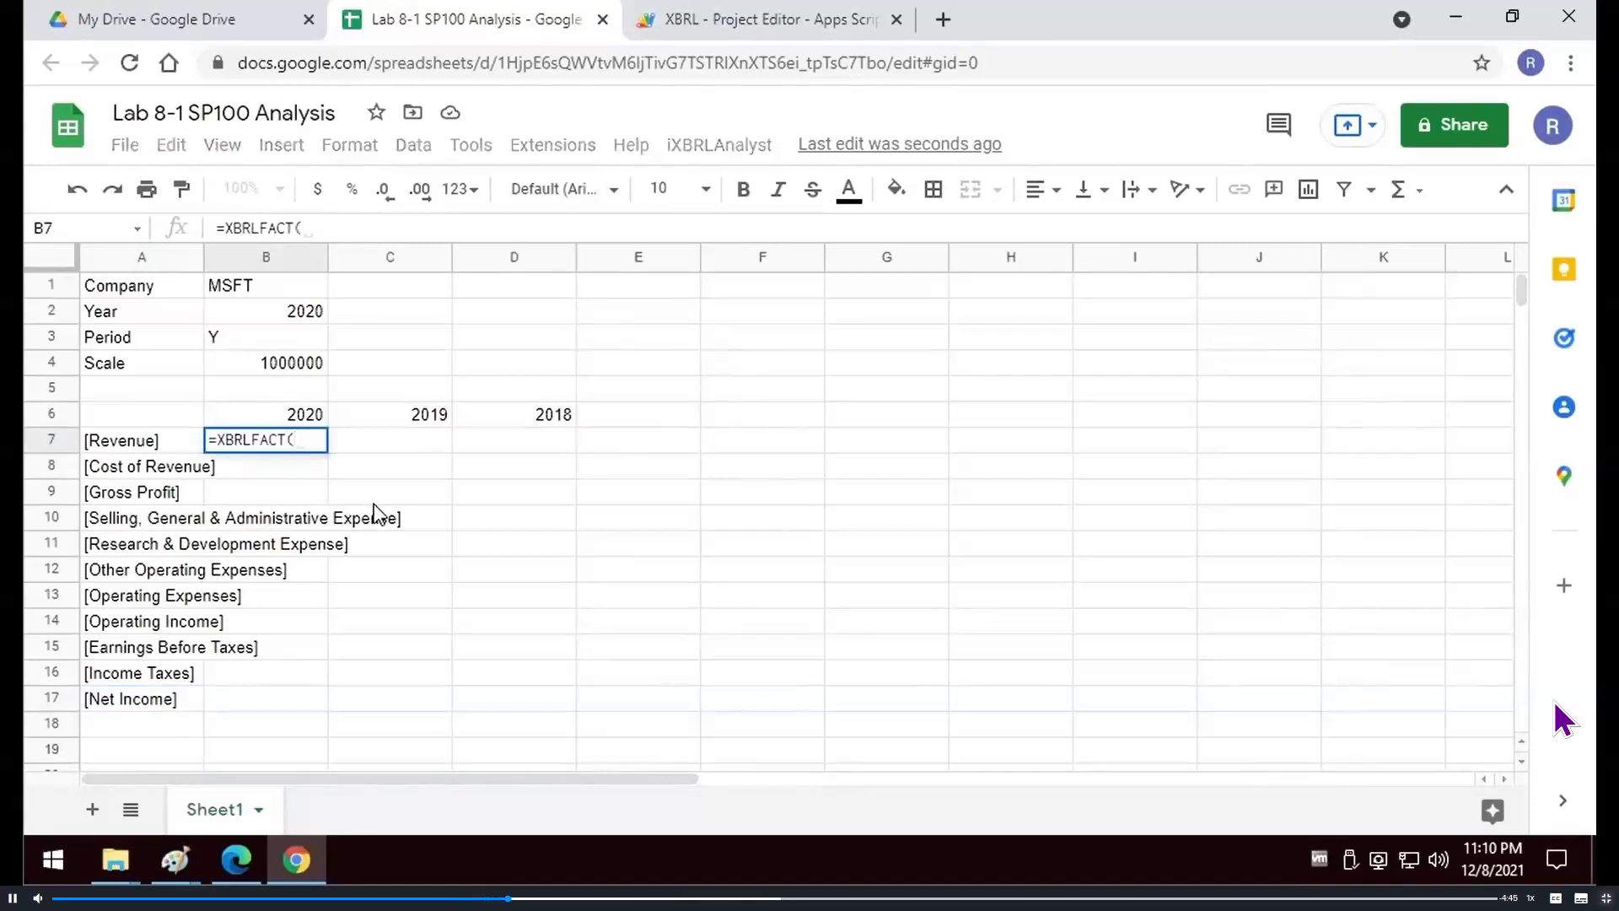
pyautogui.click(259, 289)
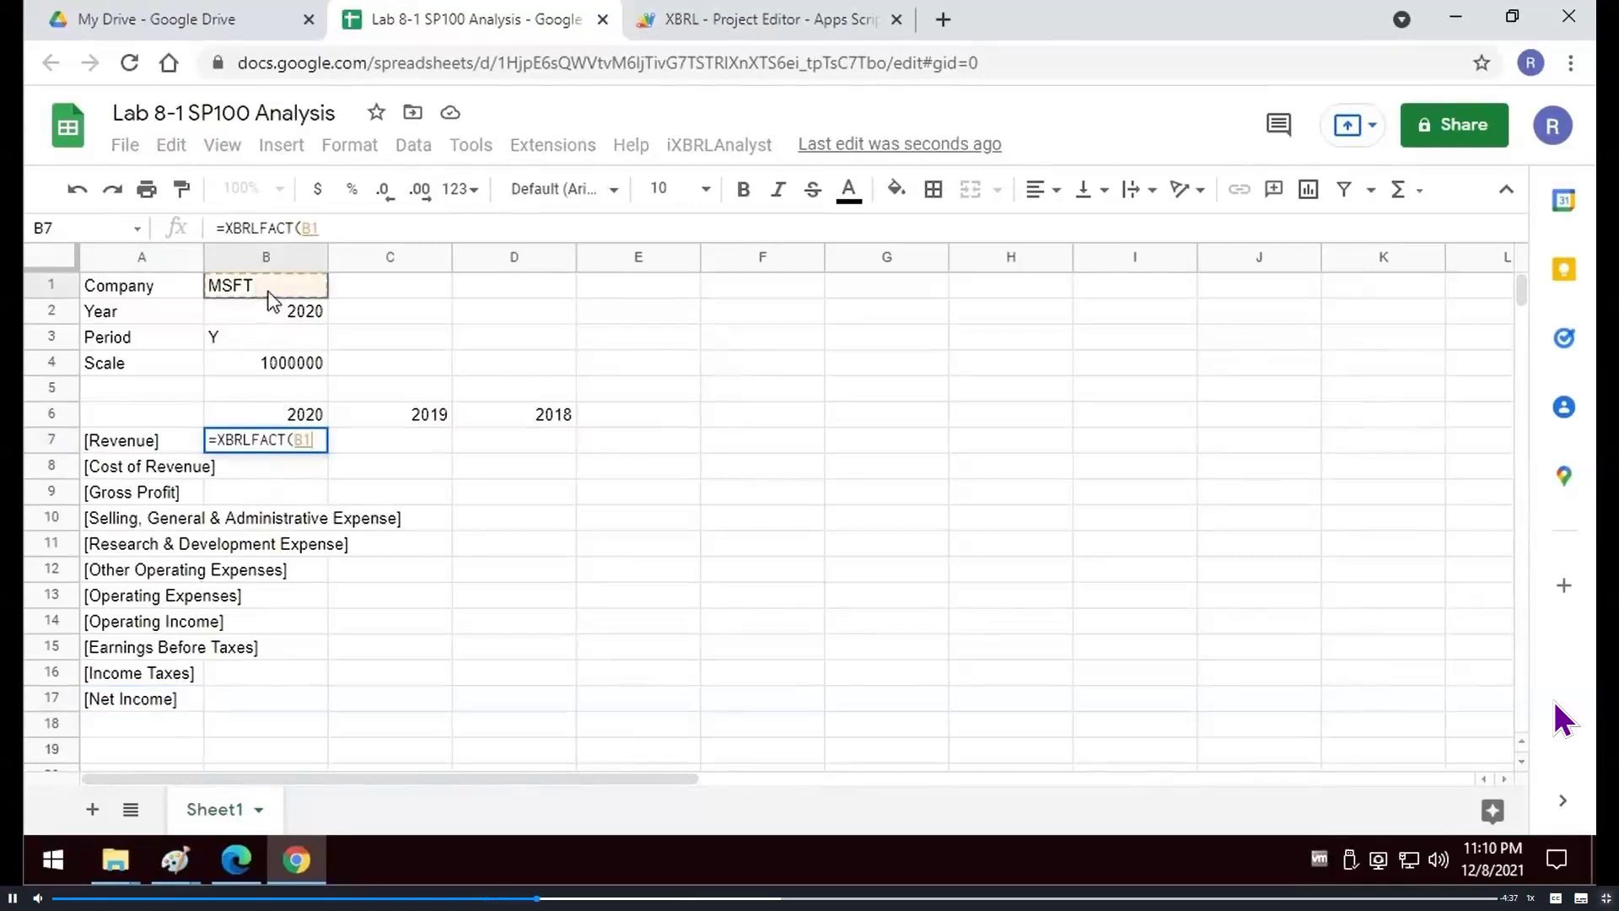
pyautogui.press('F4')
pyautogui.write(',')
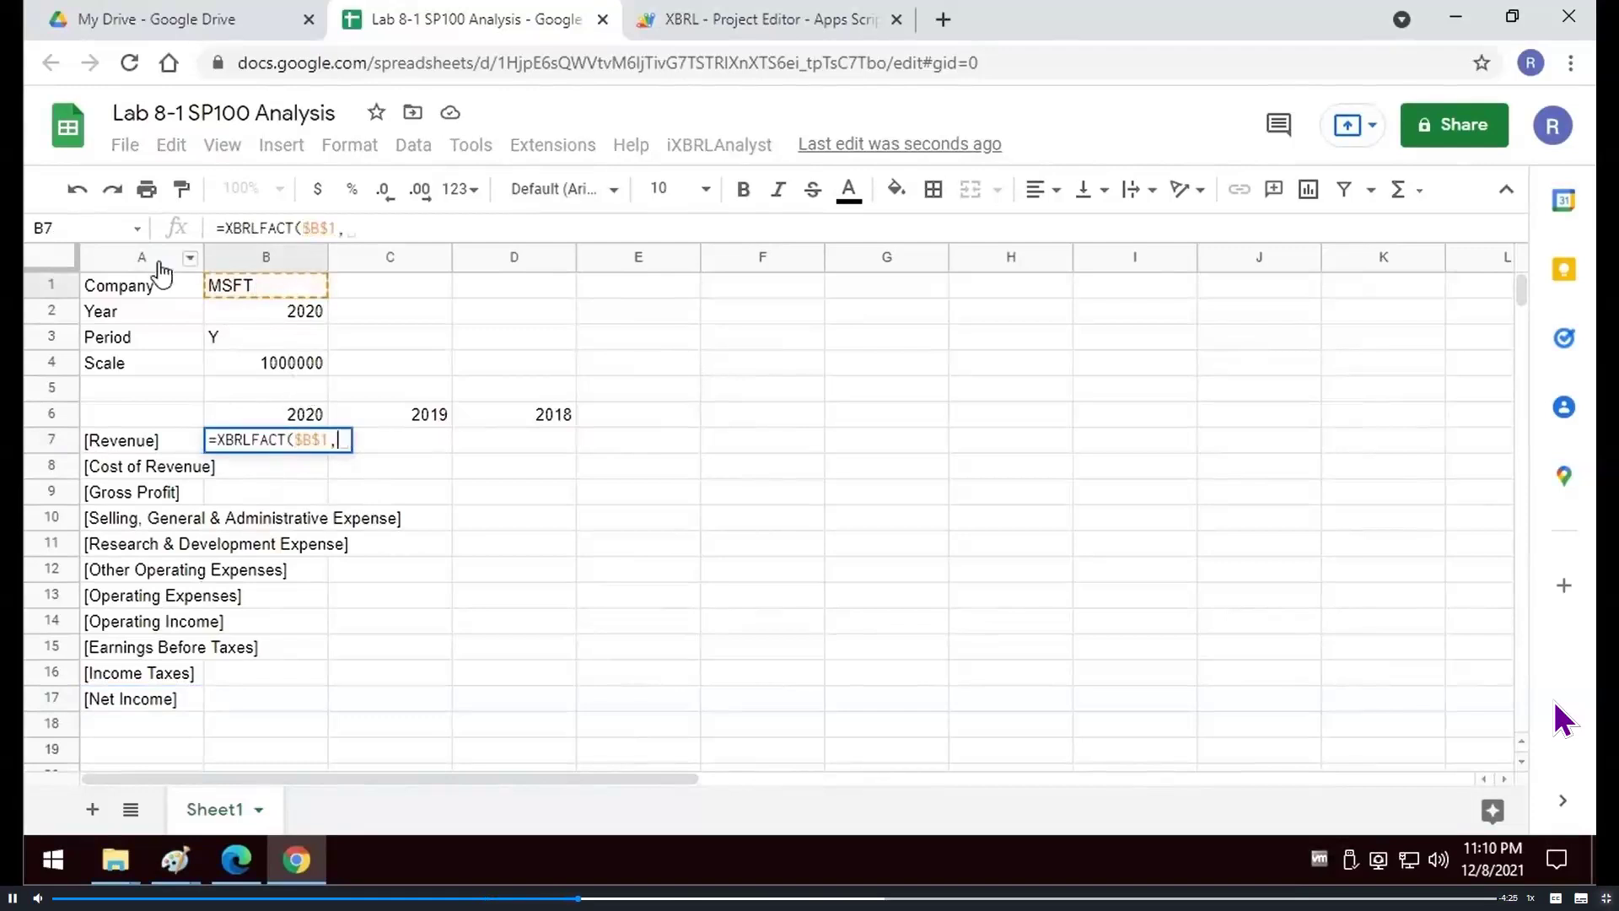
# Add the mixed references $A7 for the item and B$6 for the year as arguments of the B7 formula
pyautogui.click(150, 440)
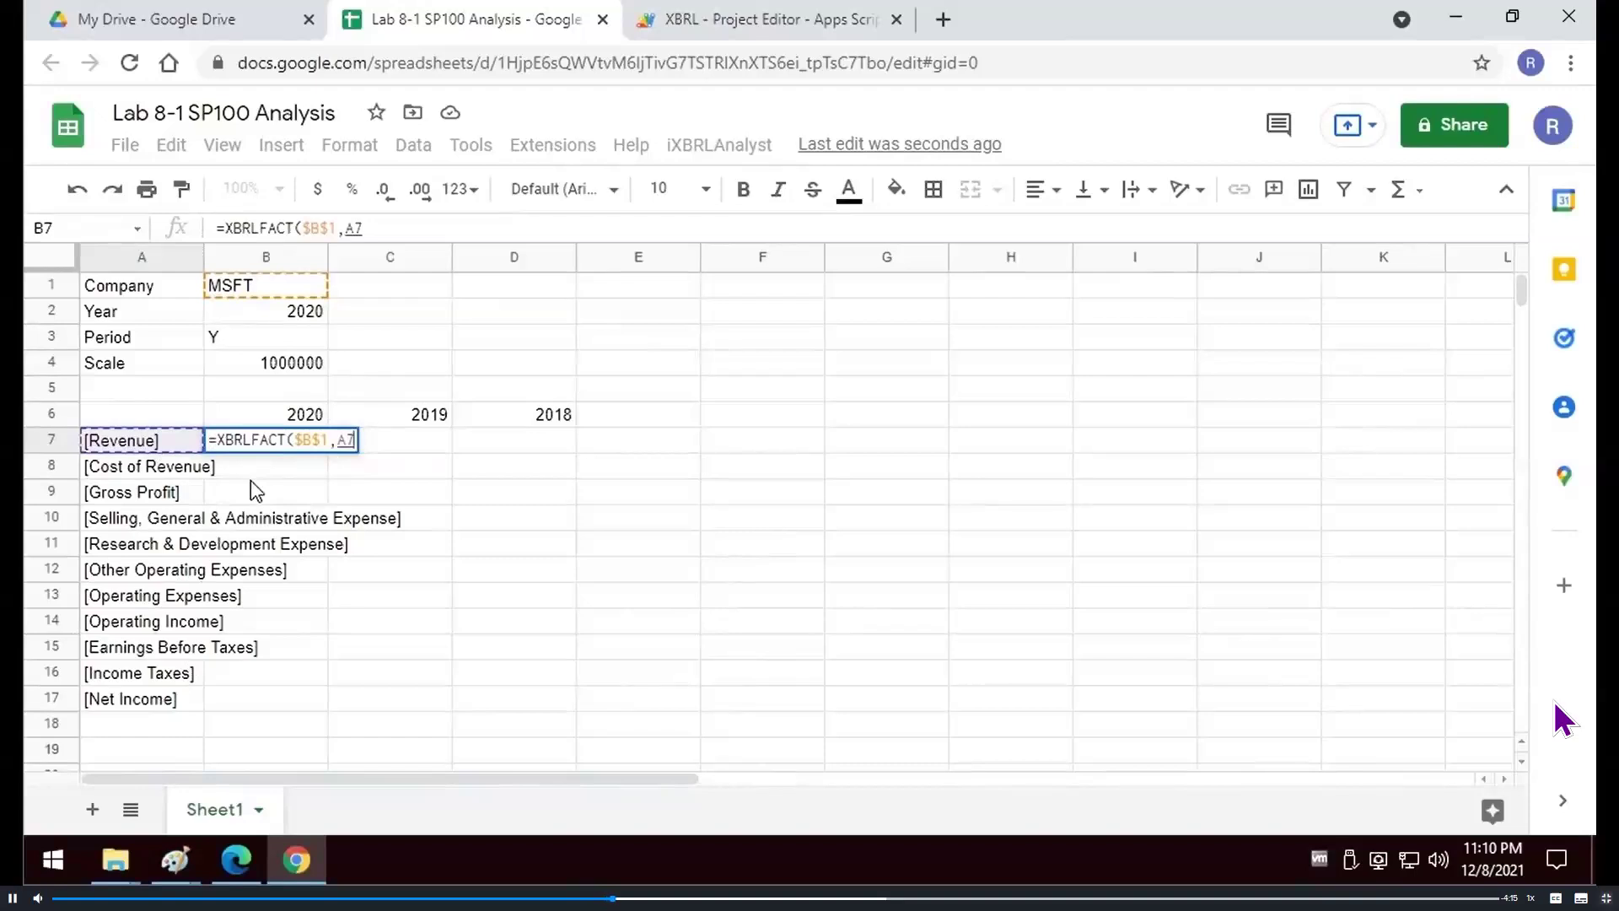
pyautogui.press('F4')
pyautogui.press('F4')
pyautogui.press('F4')
pyautogui.write(',')
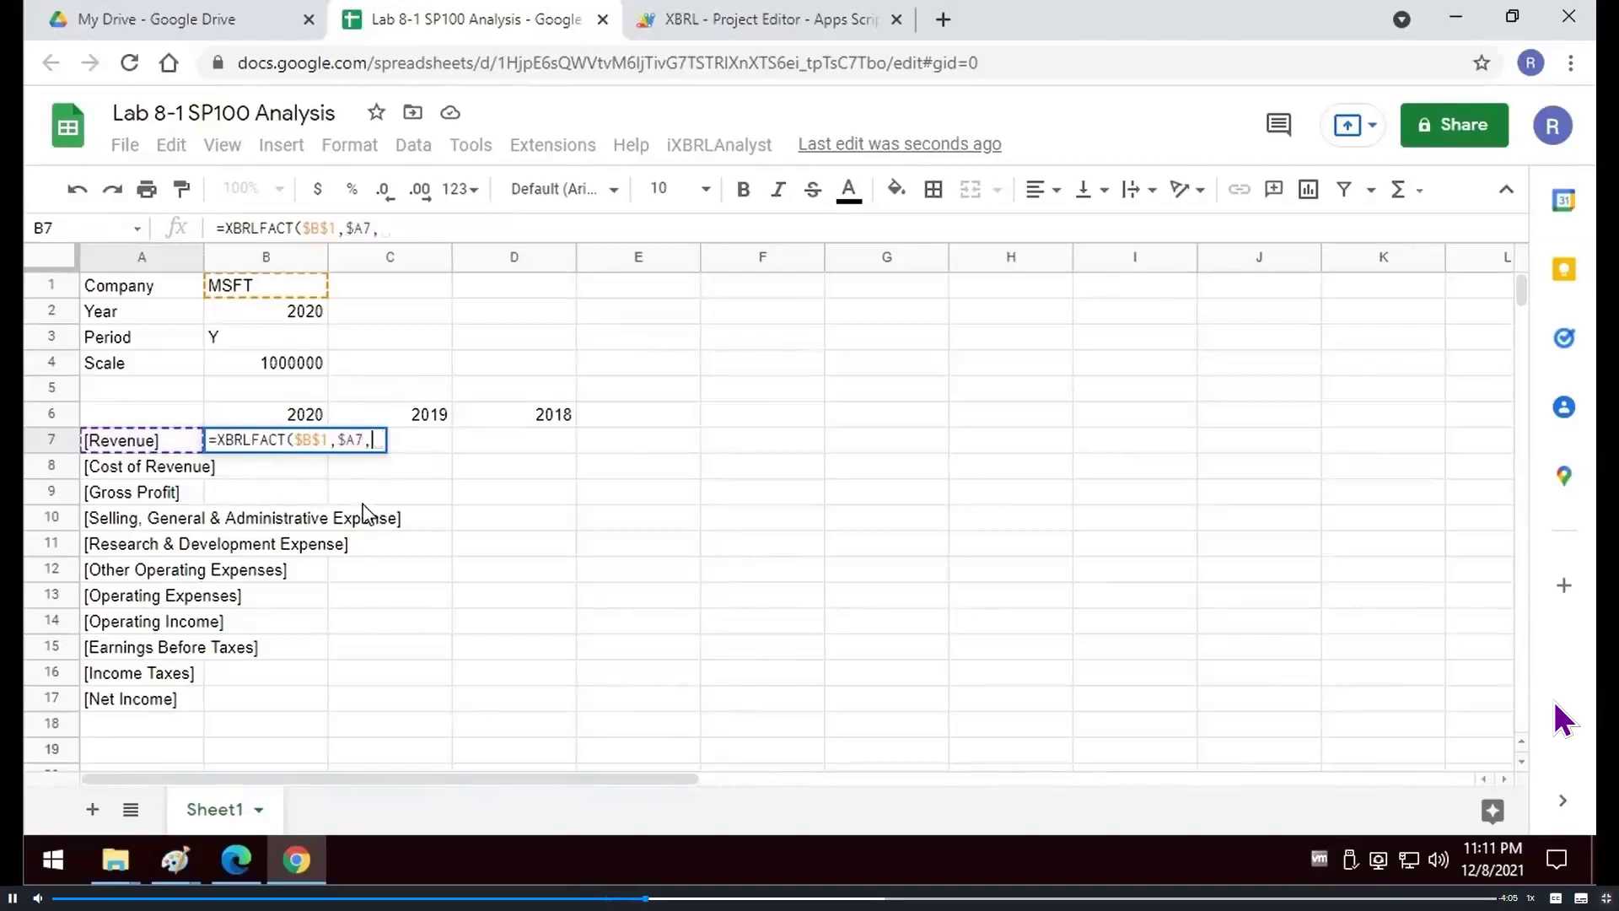
pyautogui.click(255, 415)
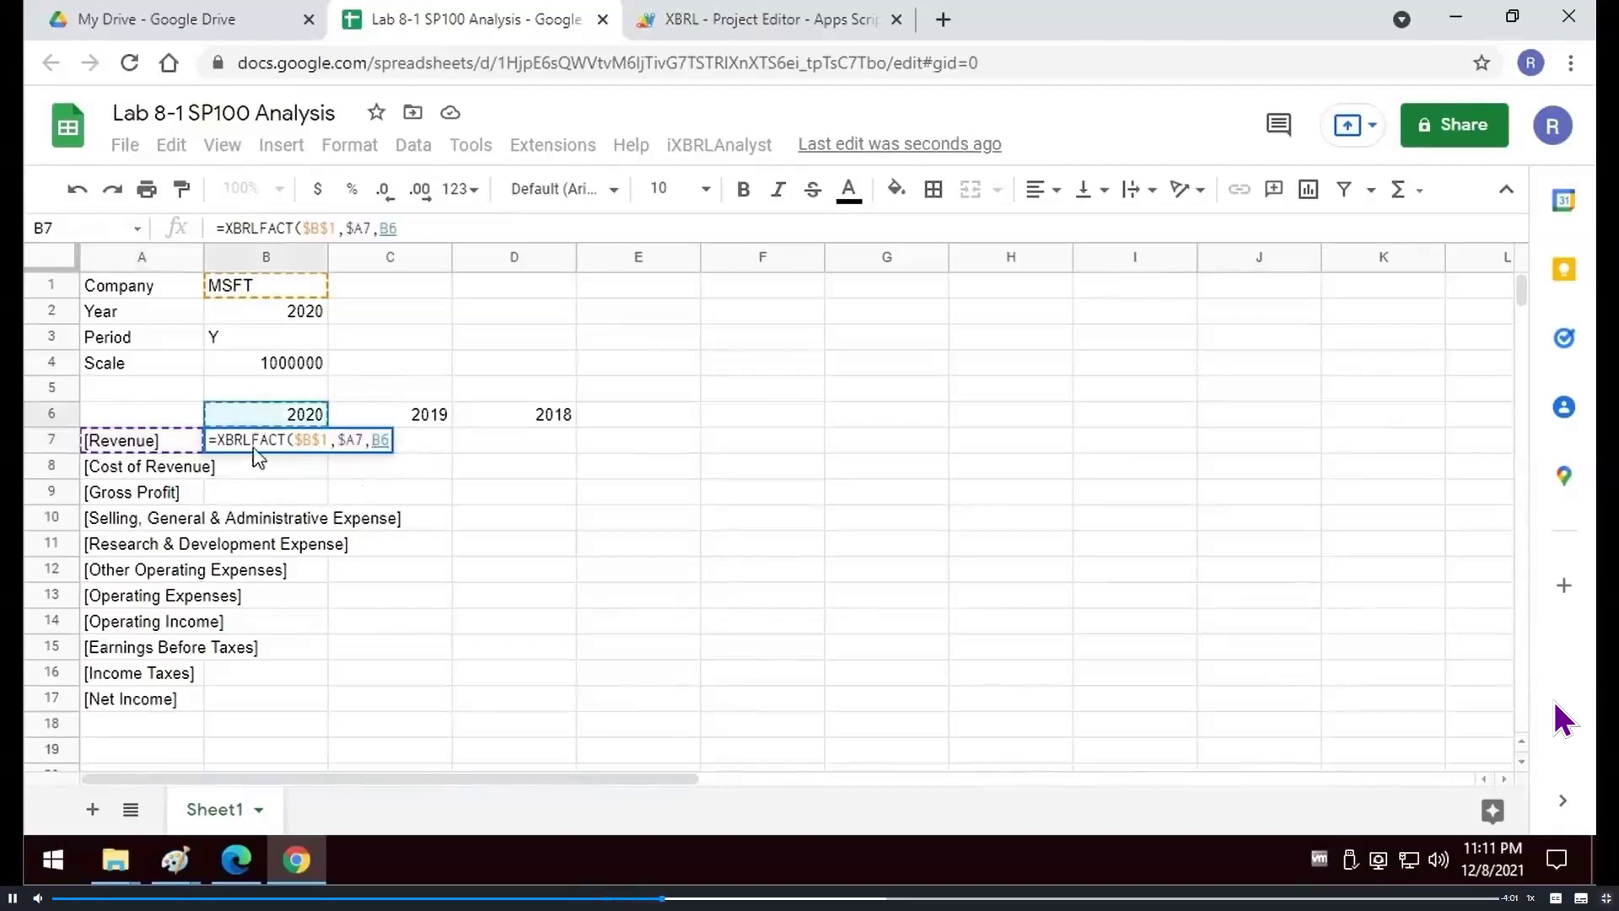
pyautogui.press('F4')
pyautogui.press('F4')
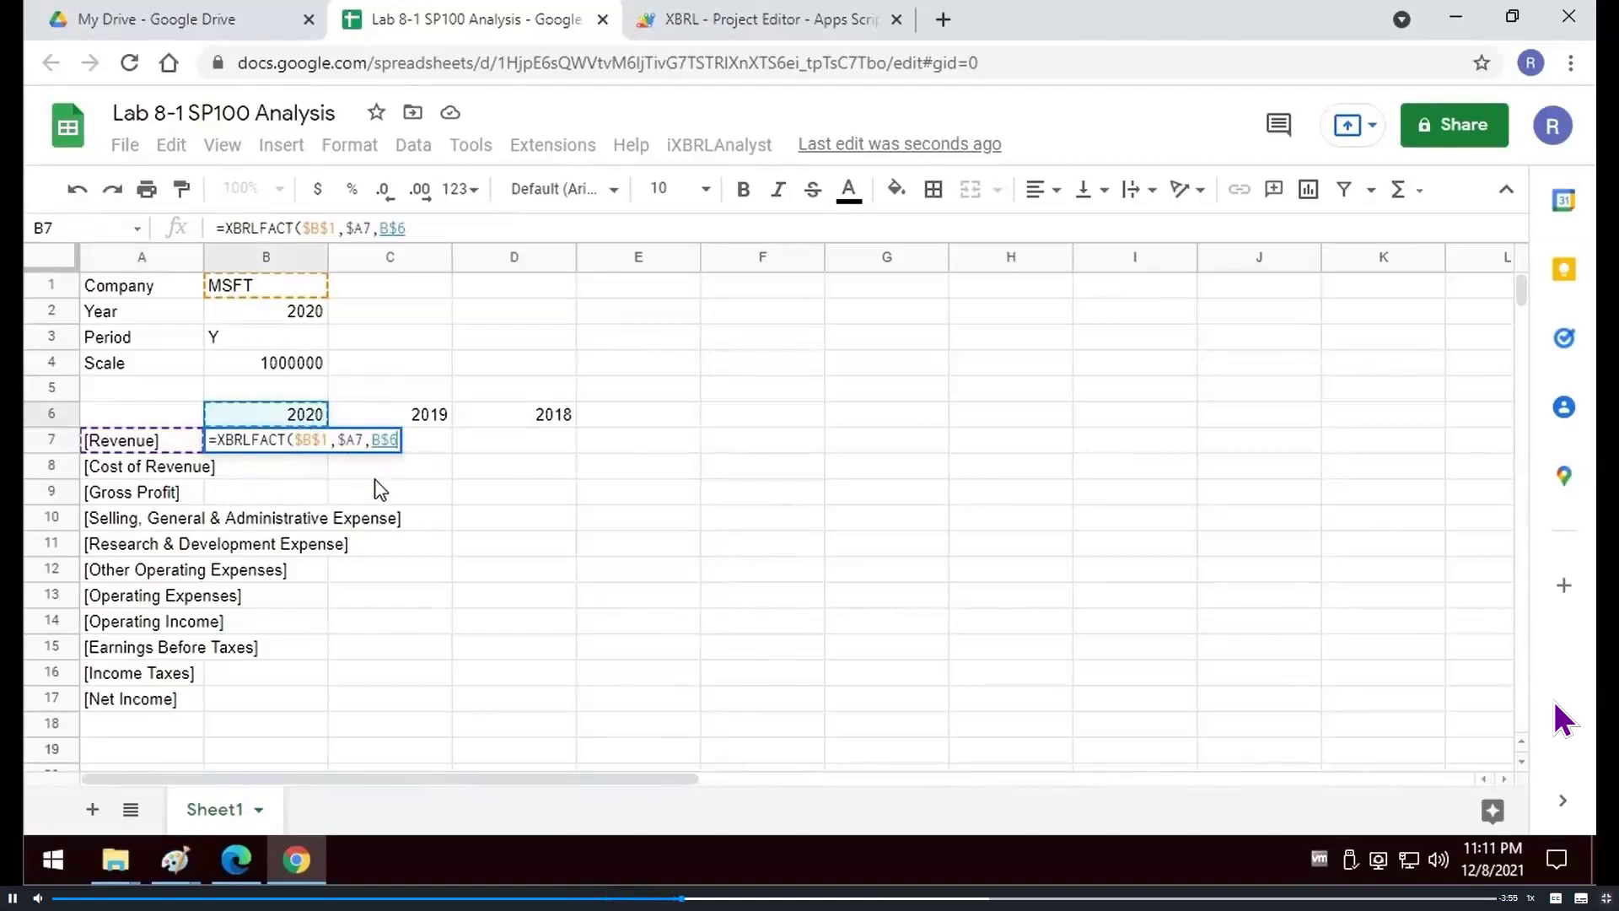
pyautogui.write(',')
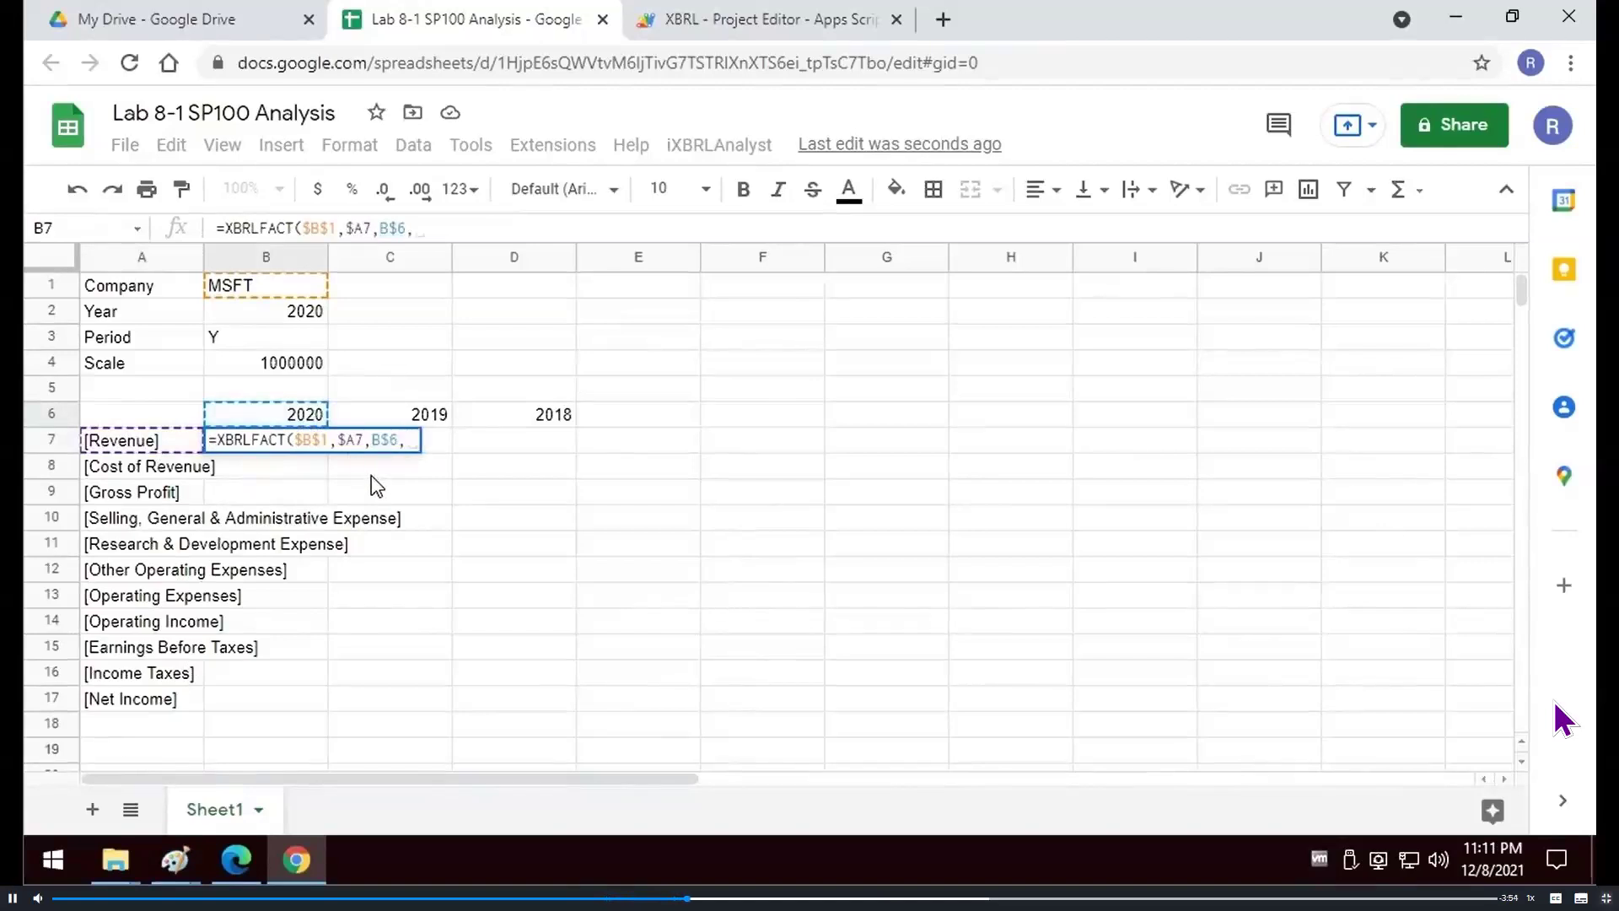
# Complete the B7 formula with $B$3 as the period argument and divide the XBRLFACT result by the scale in $B$4
pyautogui.click(255, 346)
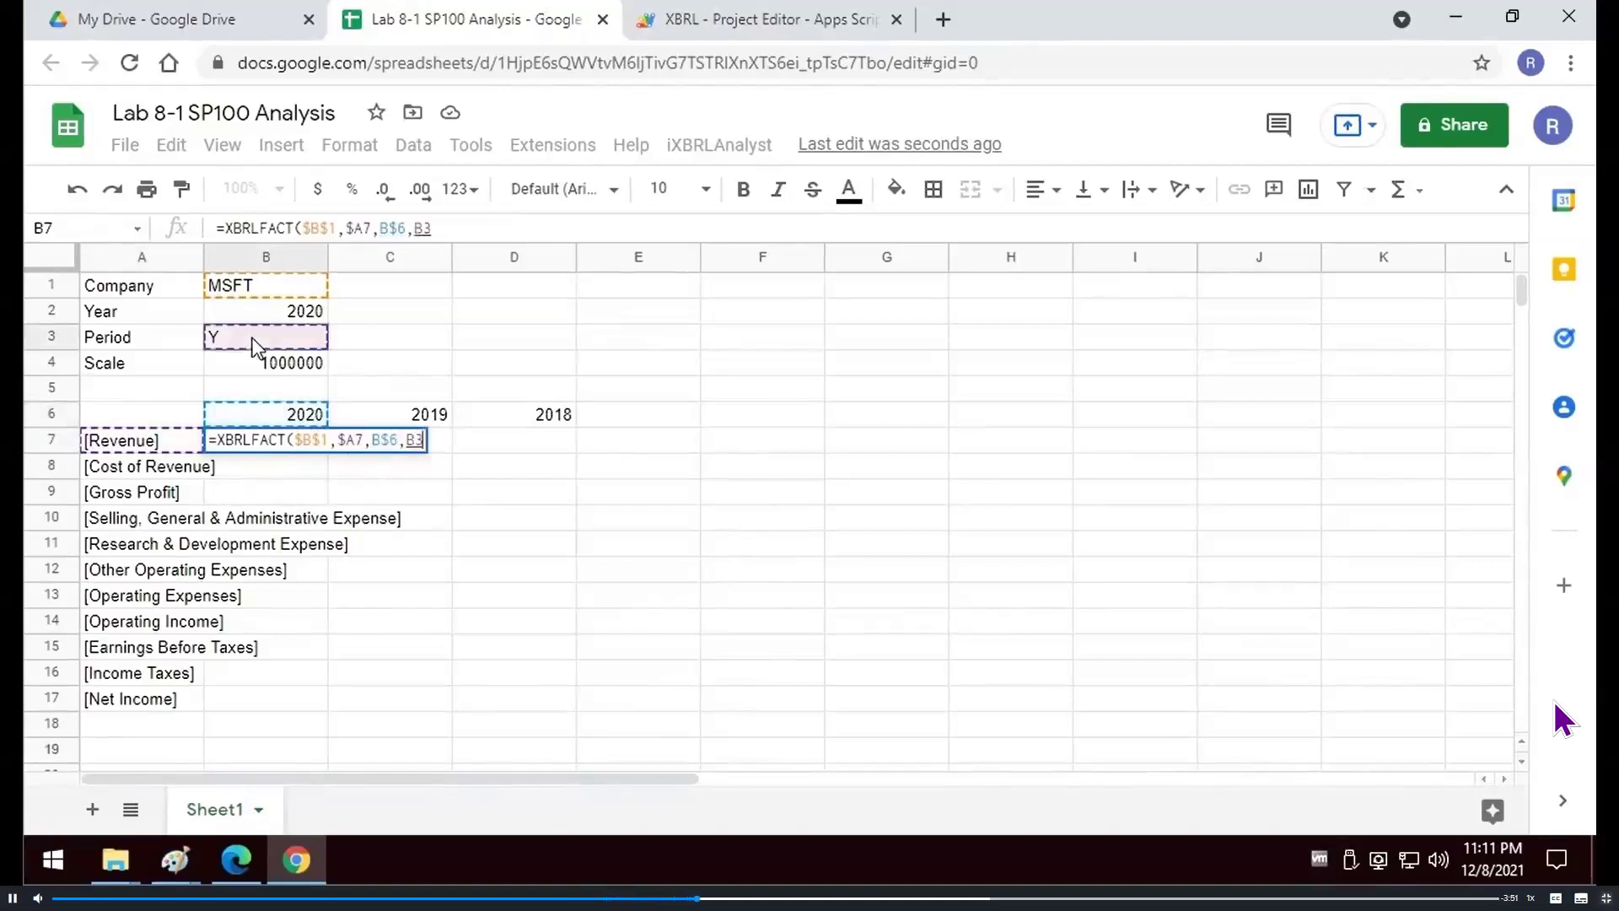
pyautogui.press('F4')
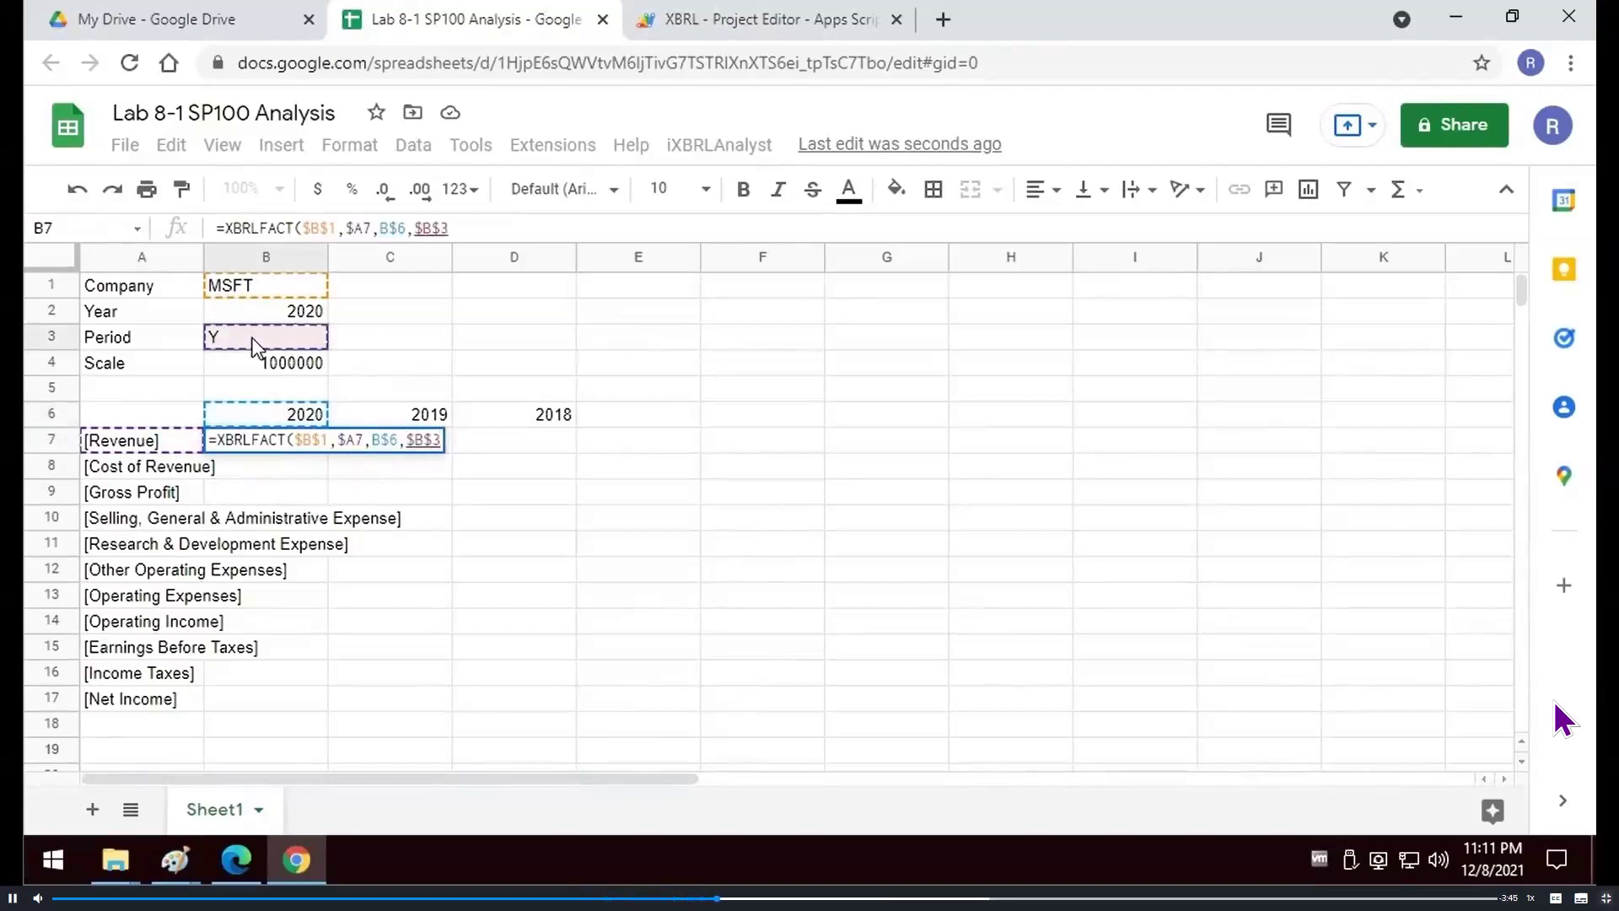
pyautogui.write(')')
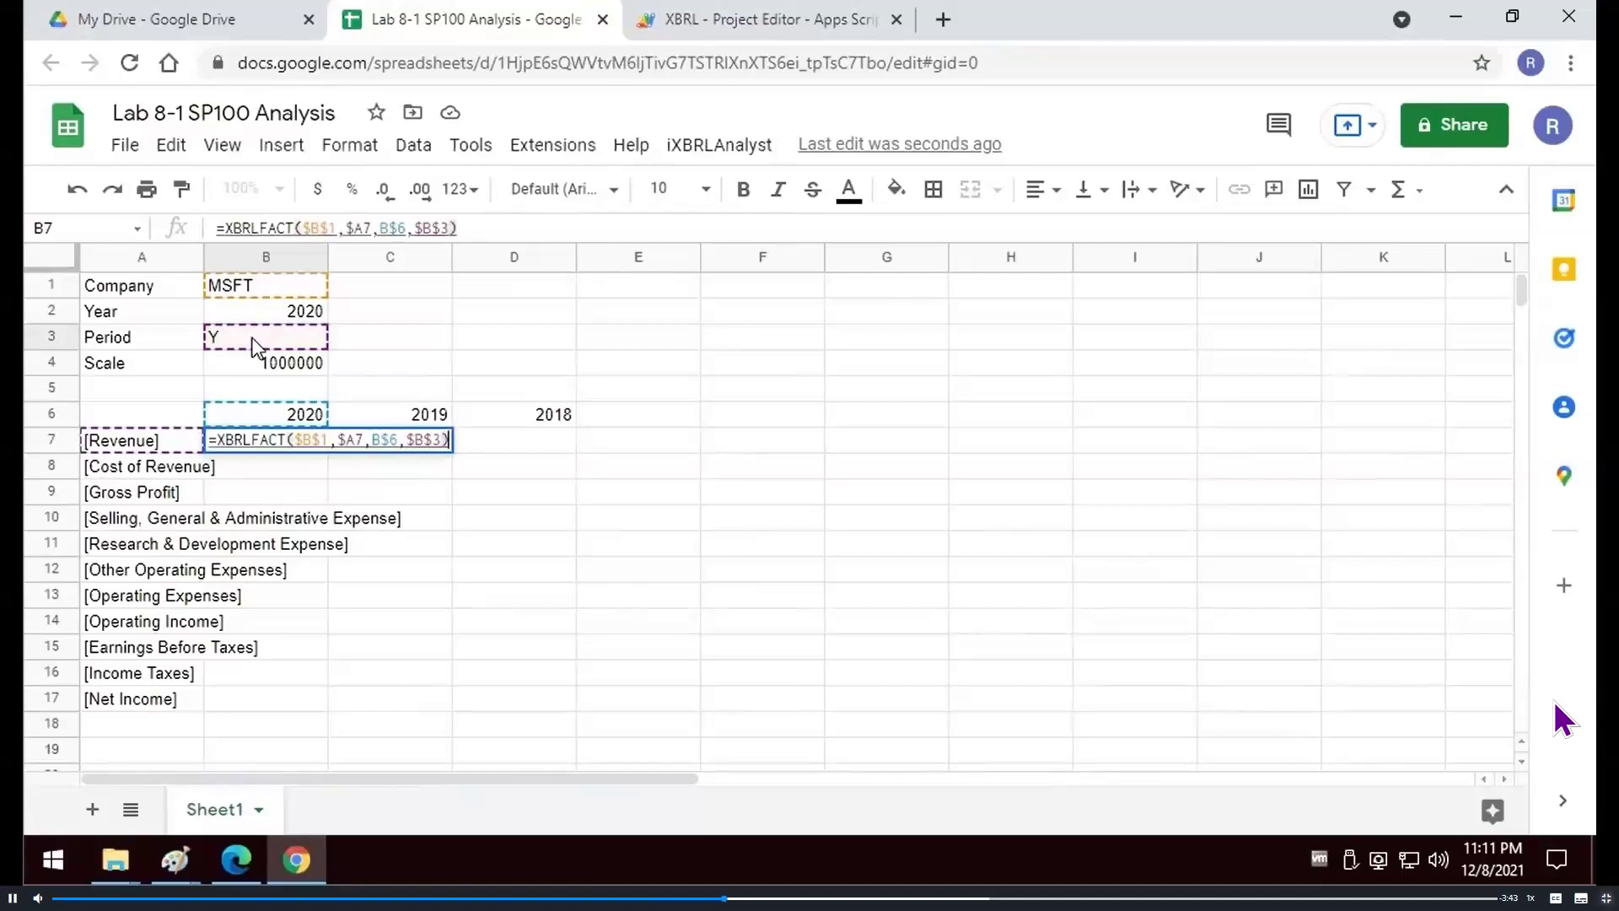
pyautogui.write('/')
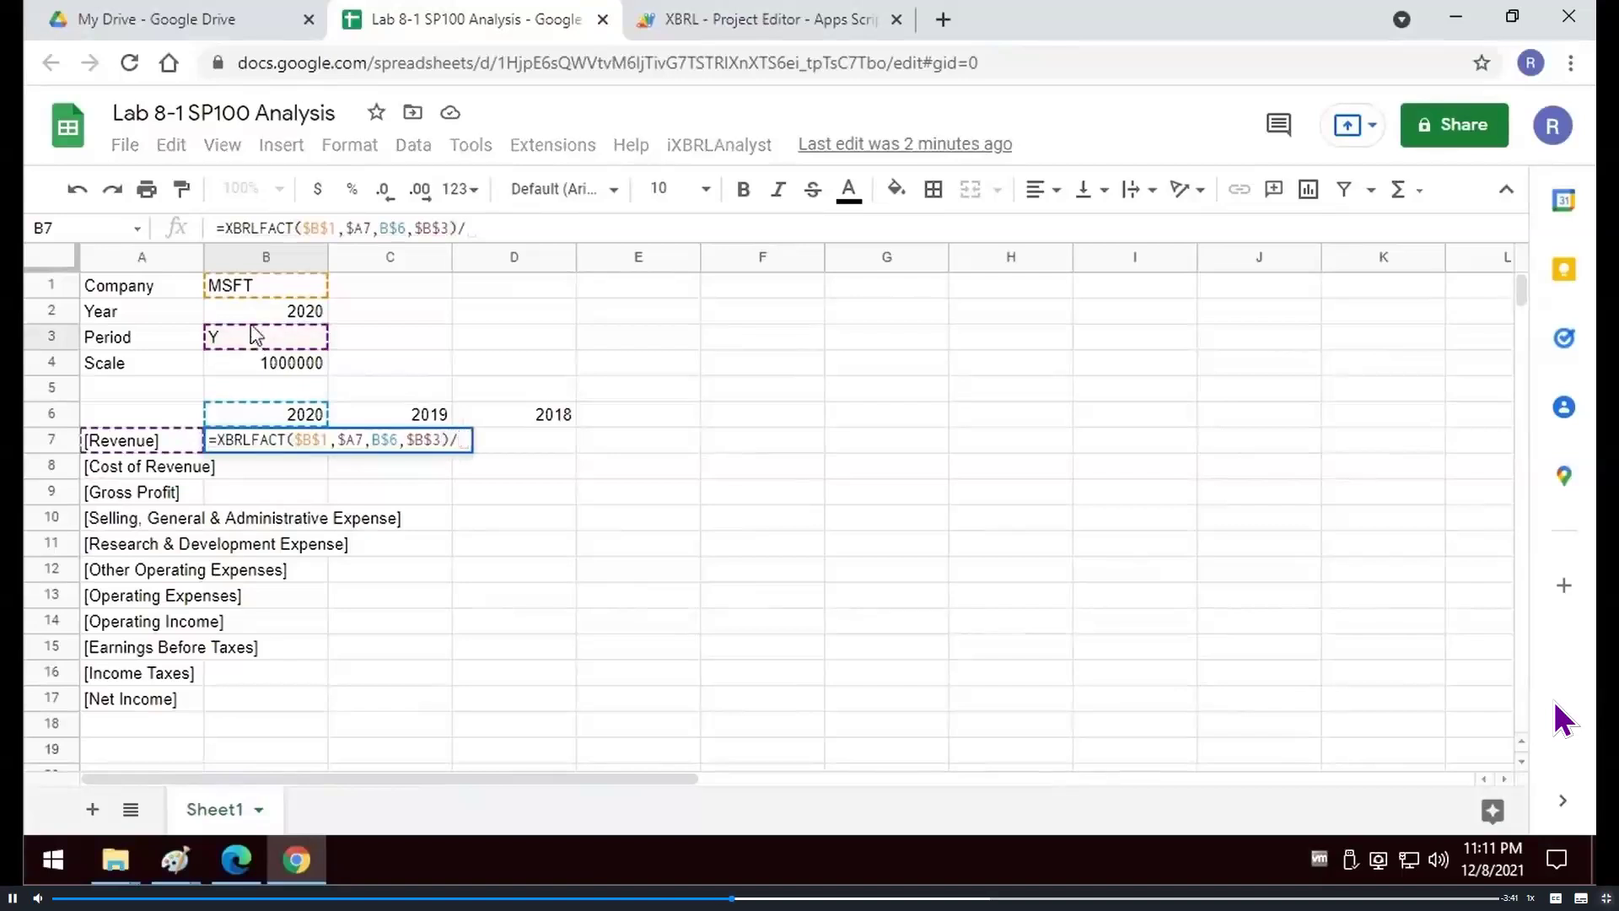
pyautogui.click(270, 365)
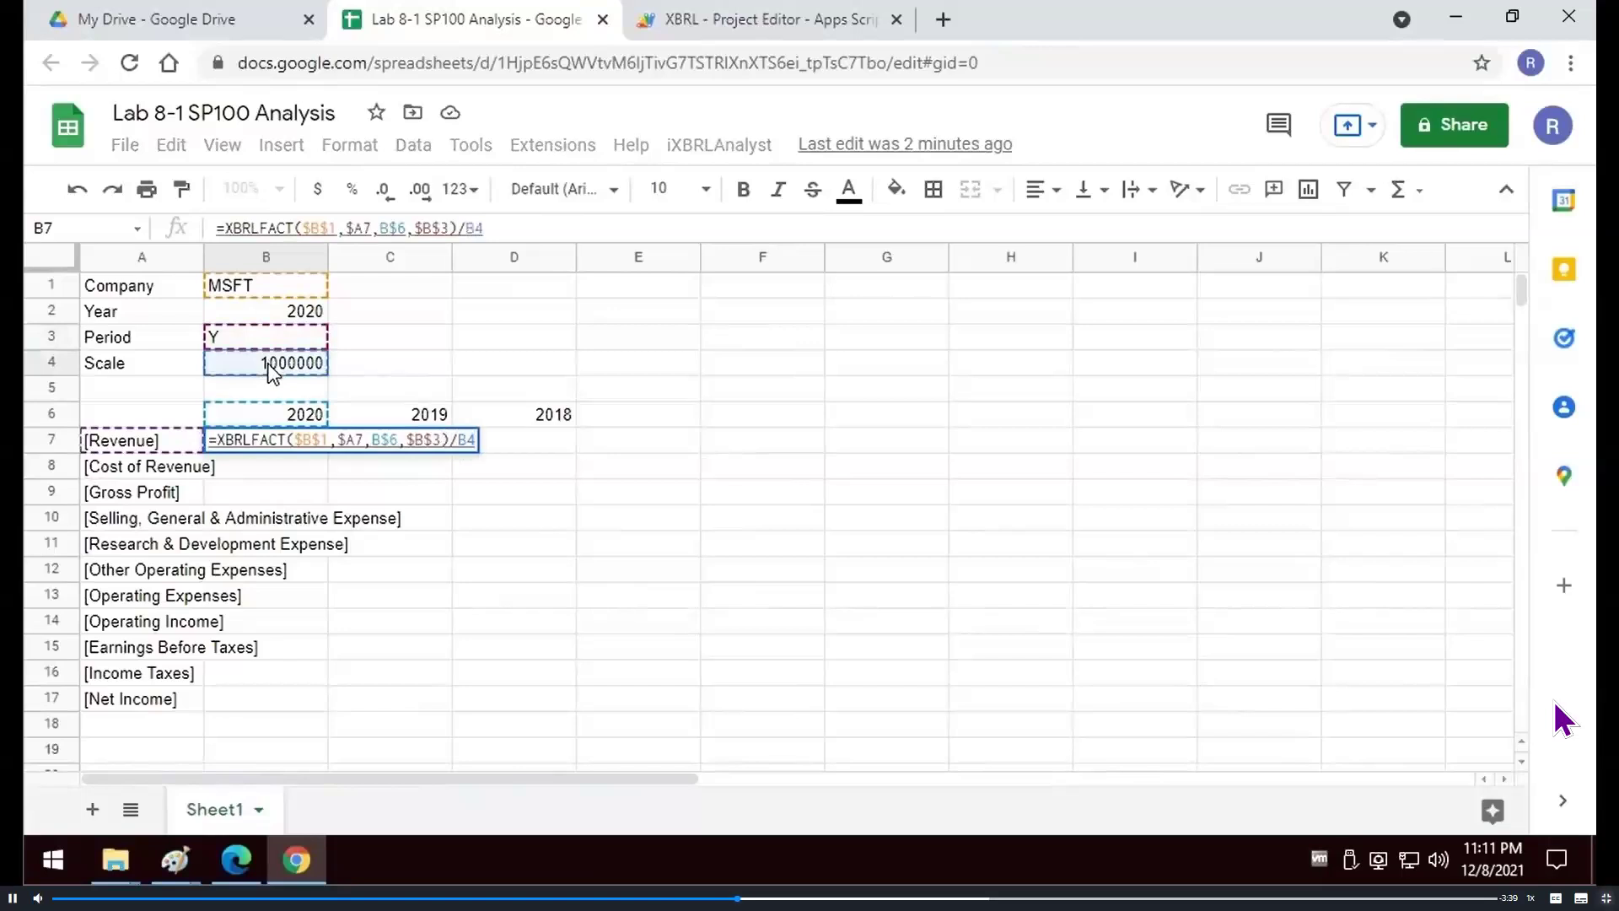
pyautogui.press('F4')
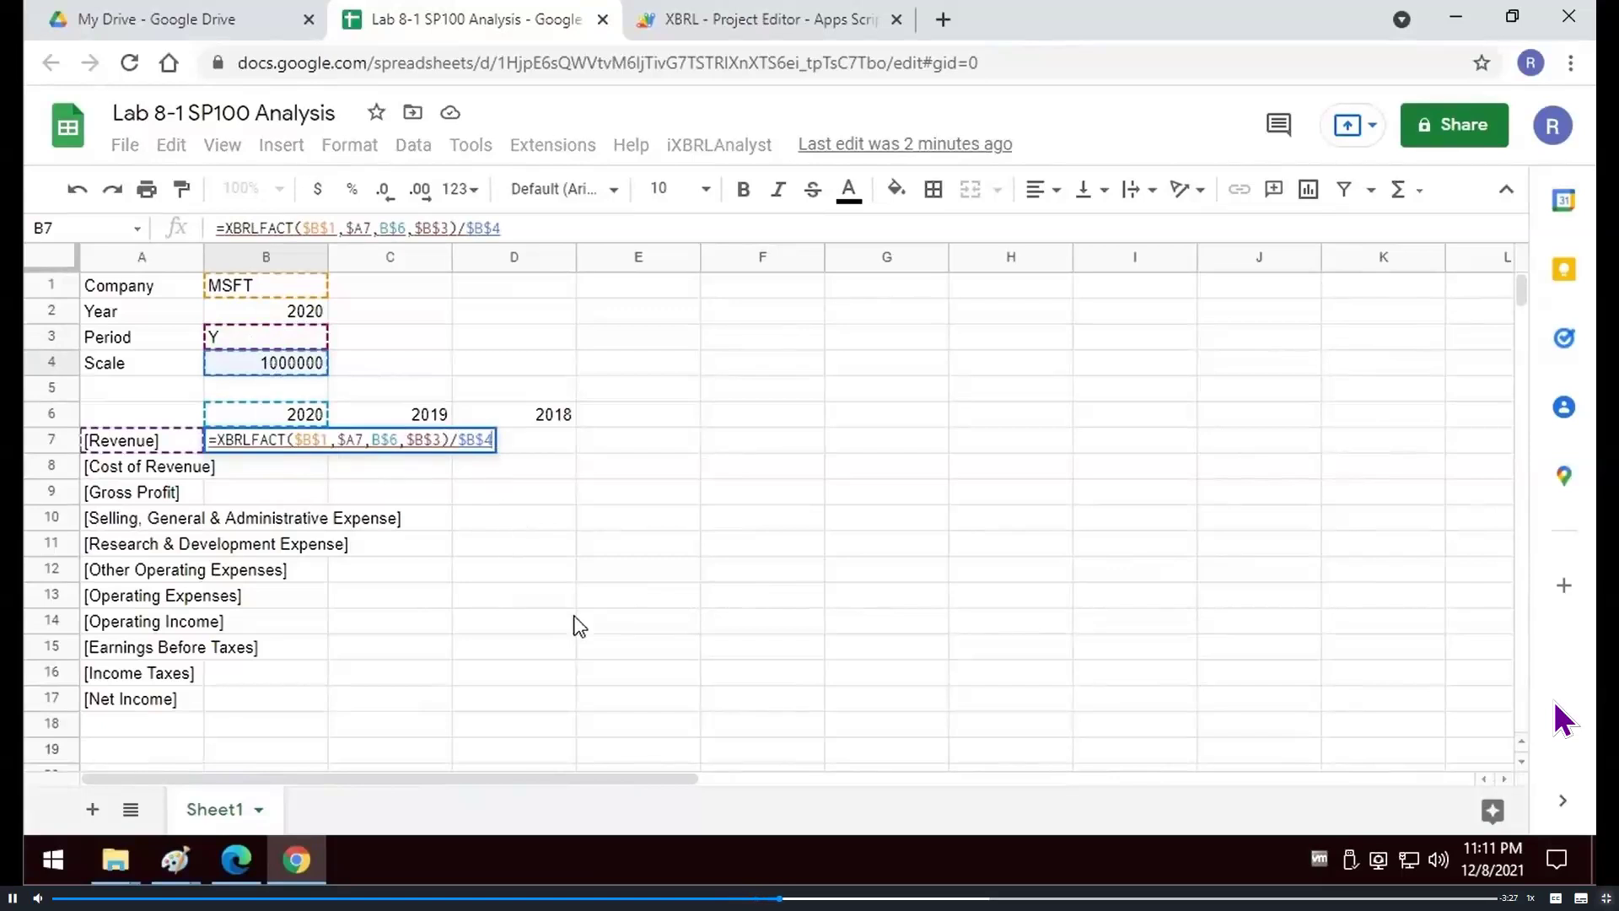
pyautogui.press('Return')
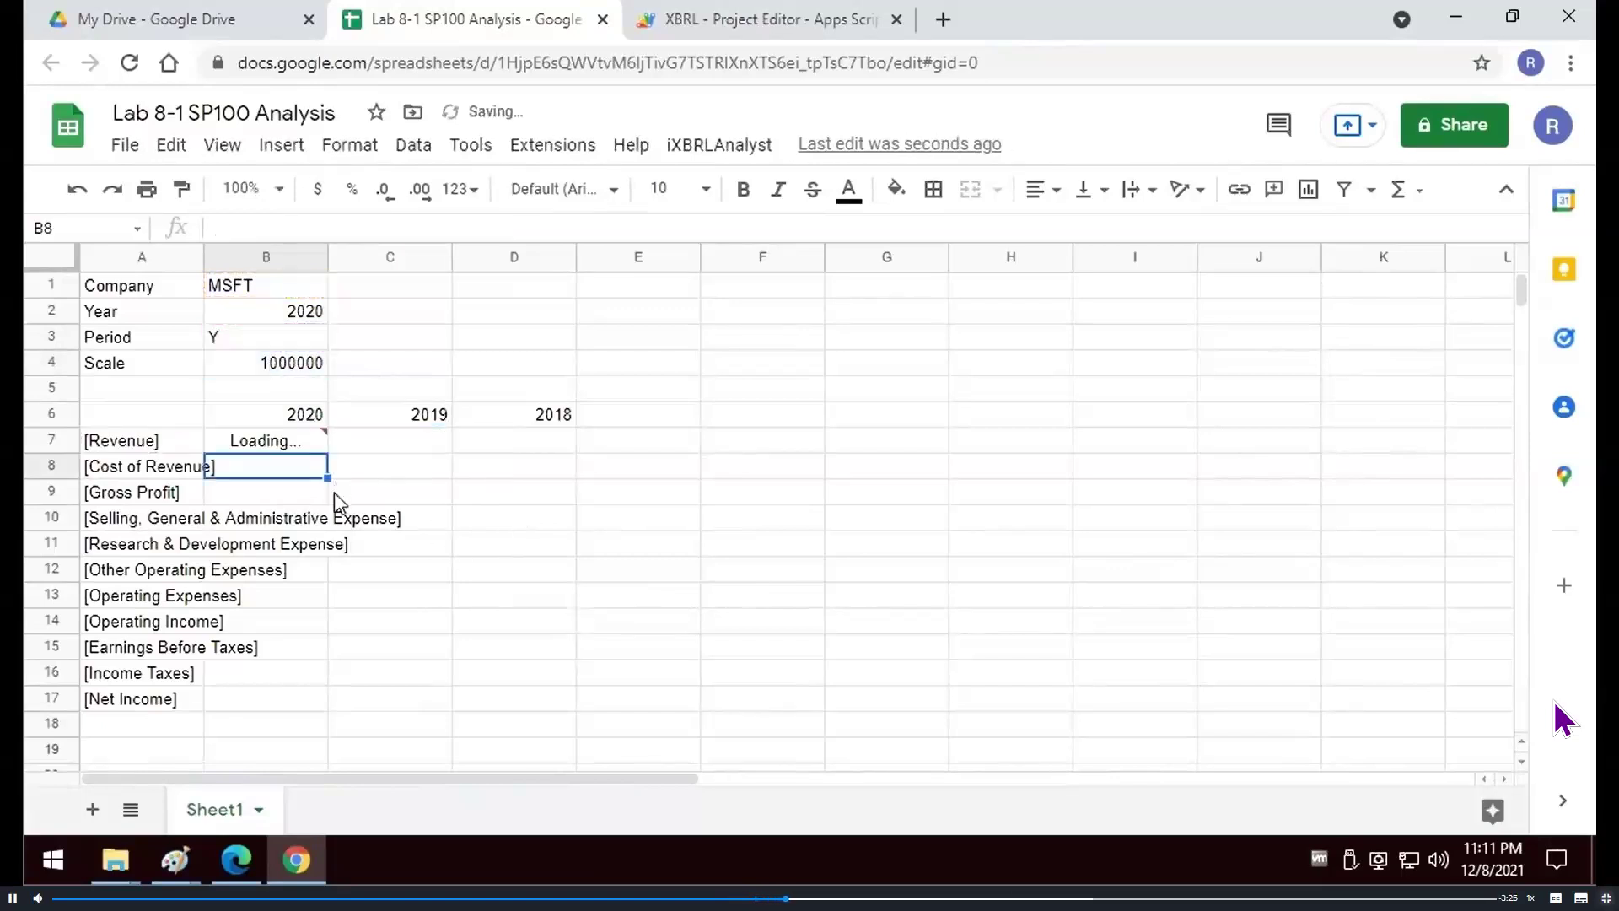
# Fill the B7 formula down to row 17 and across to column D for all three years
pyautogui.click(319, 445)
pyautogui.moveTo(328, 452); pyautogui.dragTo(310, 700)
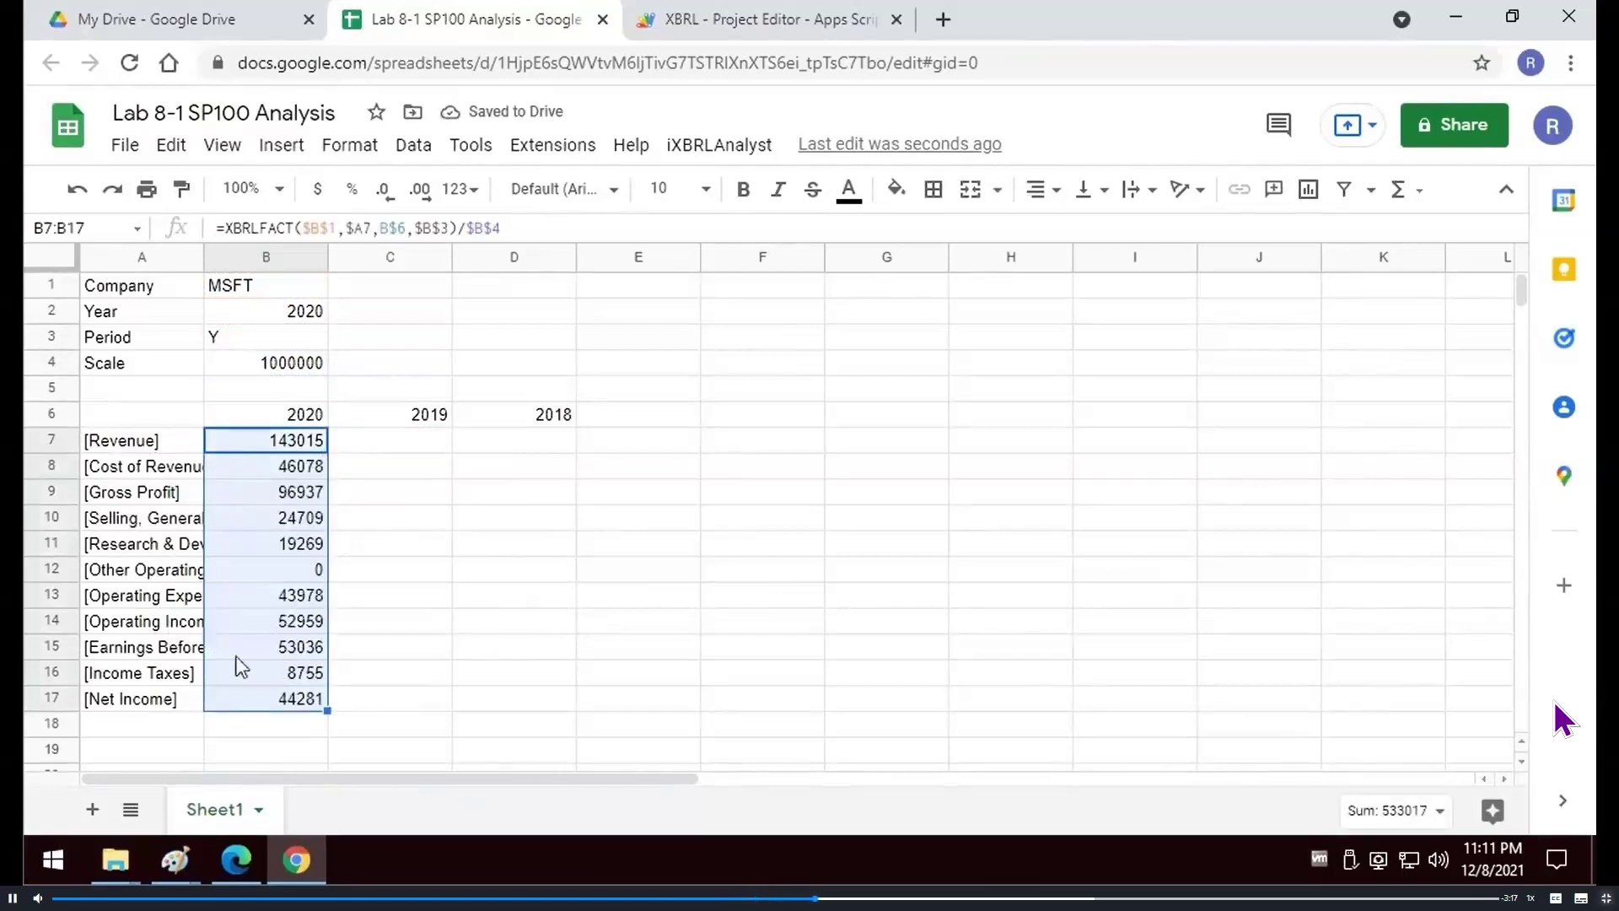
pyautogui.moveTo(326, 713); pyautogui.dragTo(514, 708)
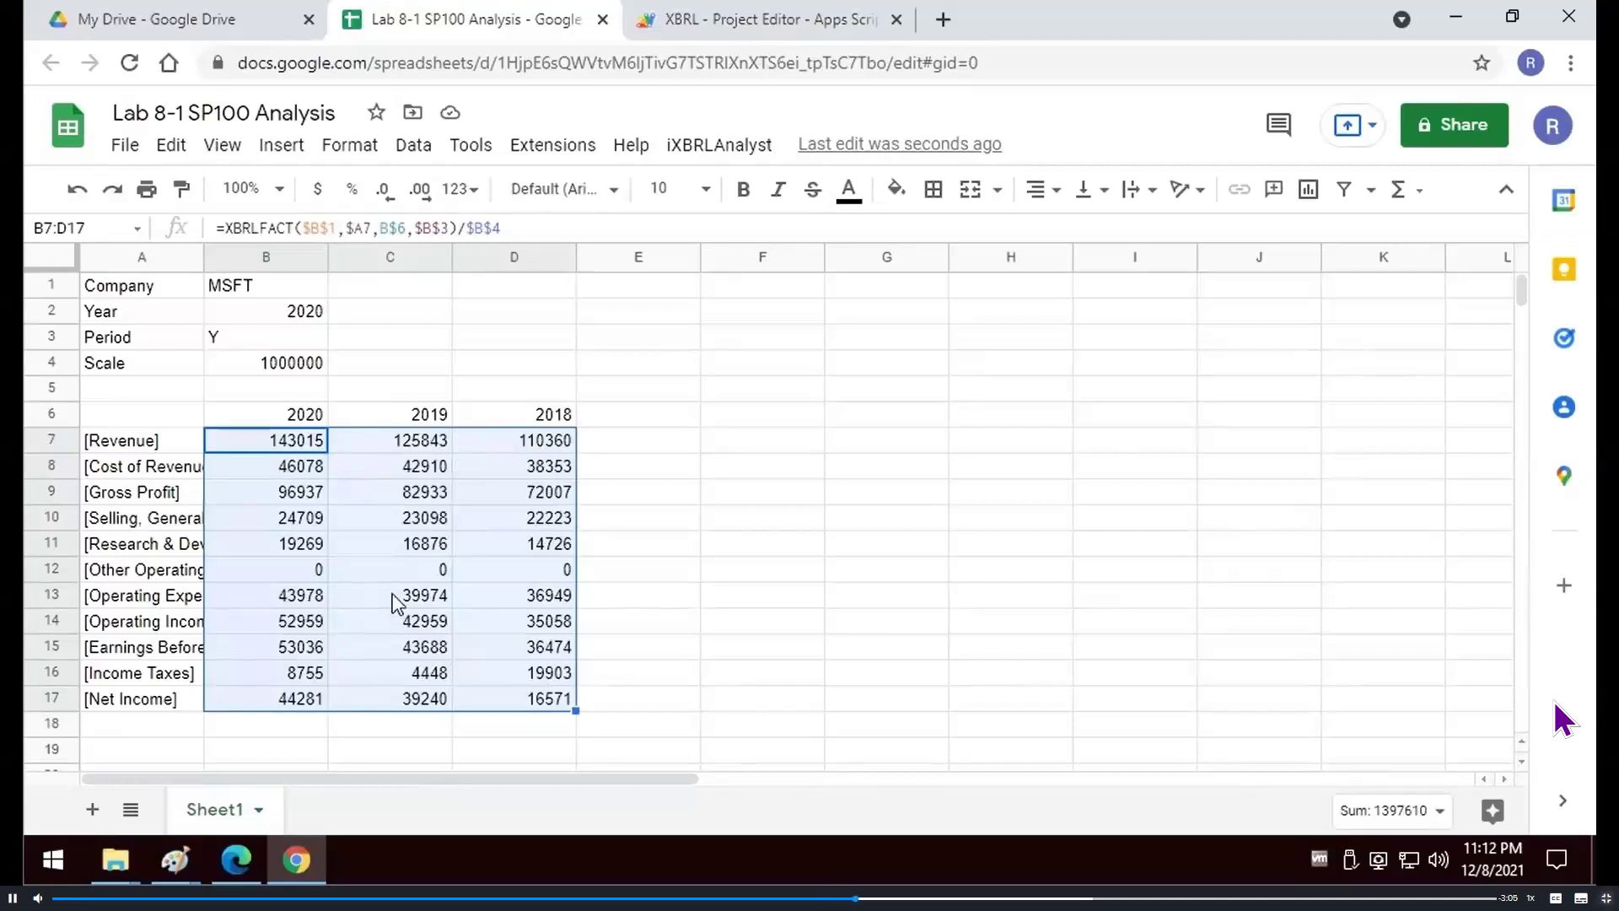
# Format the amounts in B7:D17 as dollar currency with no decimal places
pyautogui.click(315, 194)
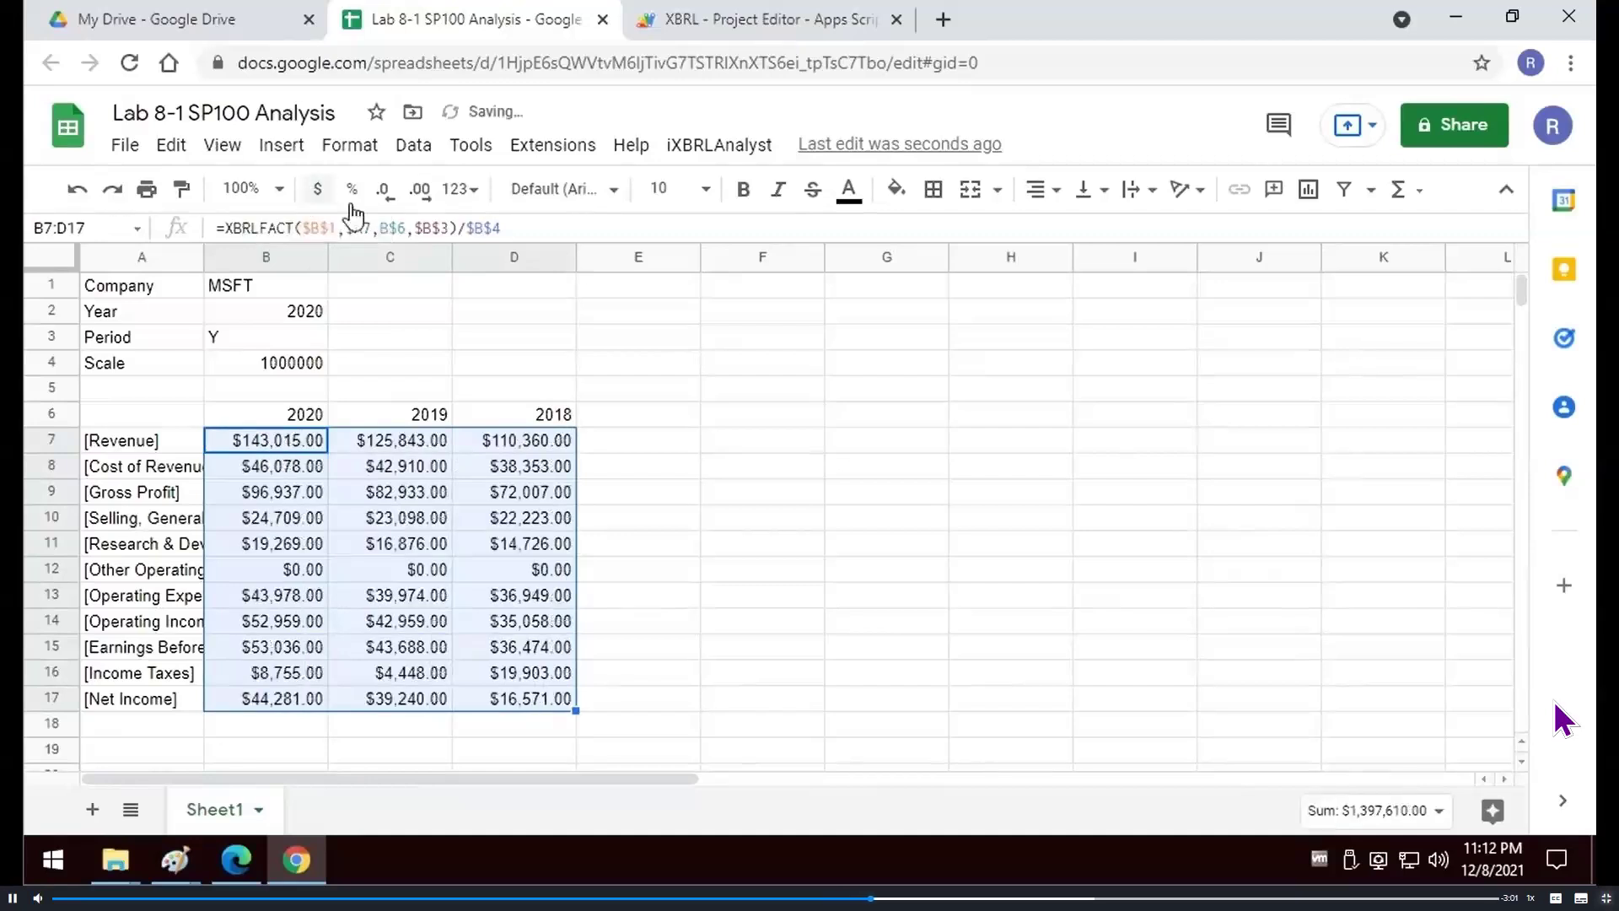
pyautogui.click(390, 198)
pyautogui.click(390, 198)
pyautogui.click(510, 673)
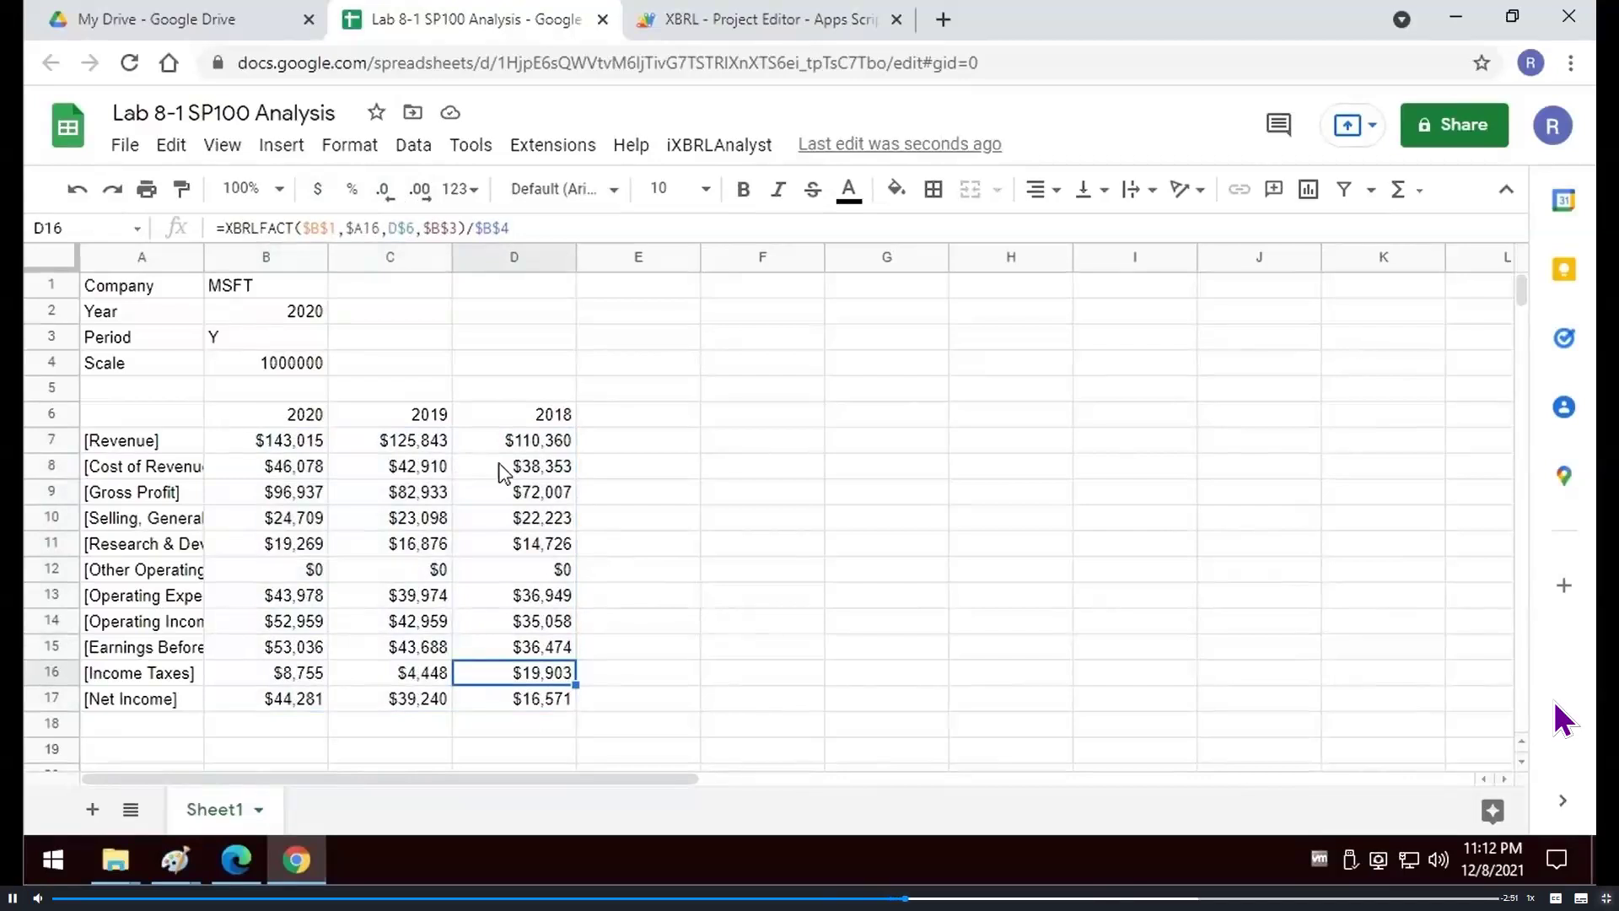
# Create a sparkline of the three revenue amounts in E7 with the formula =SPARKLINE(B7:D7)
pyautogui.click(615, 450)
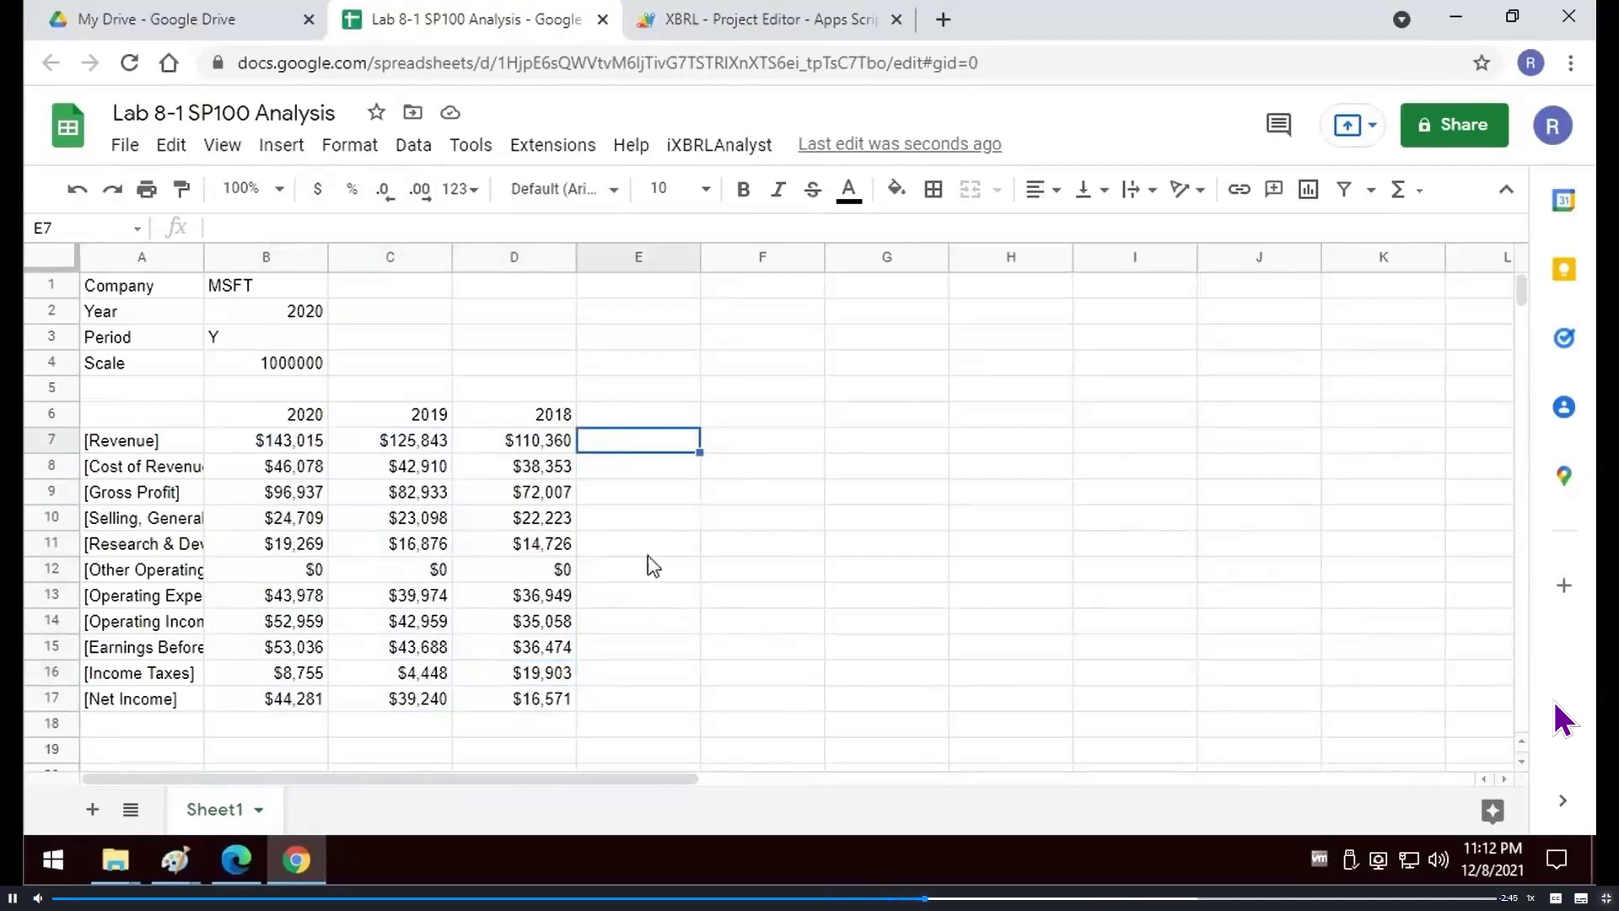
pyautogui.write('=SPARKL')
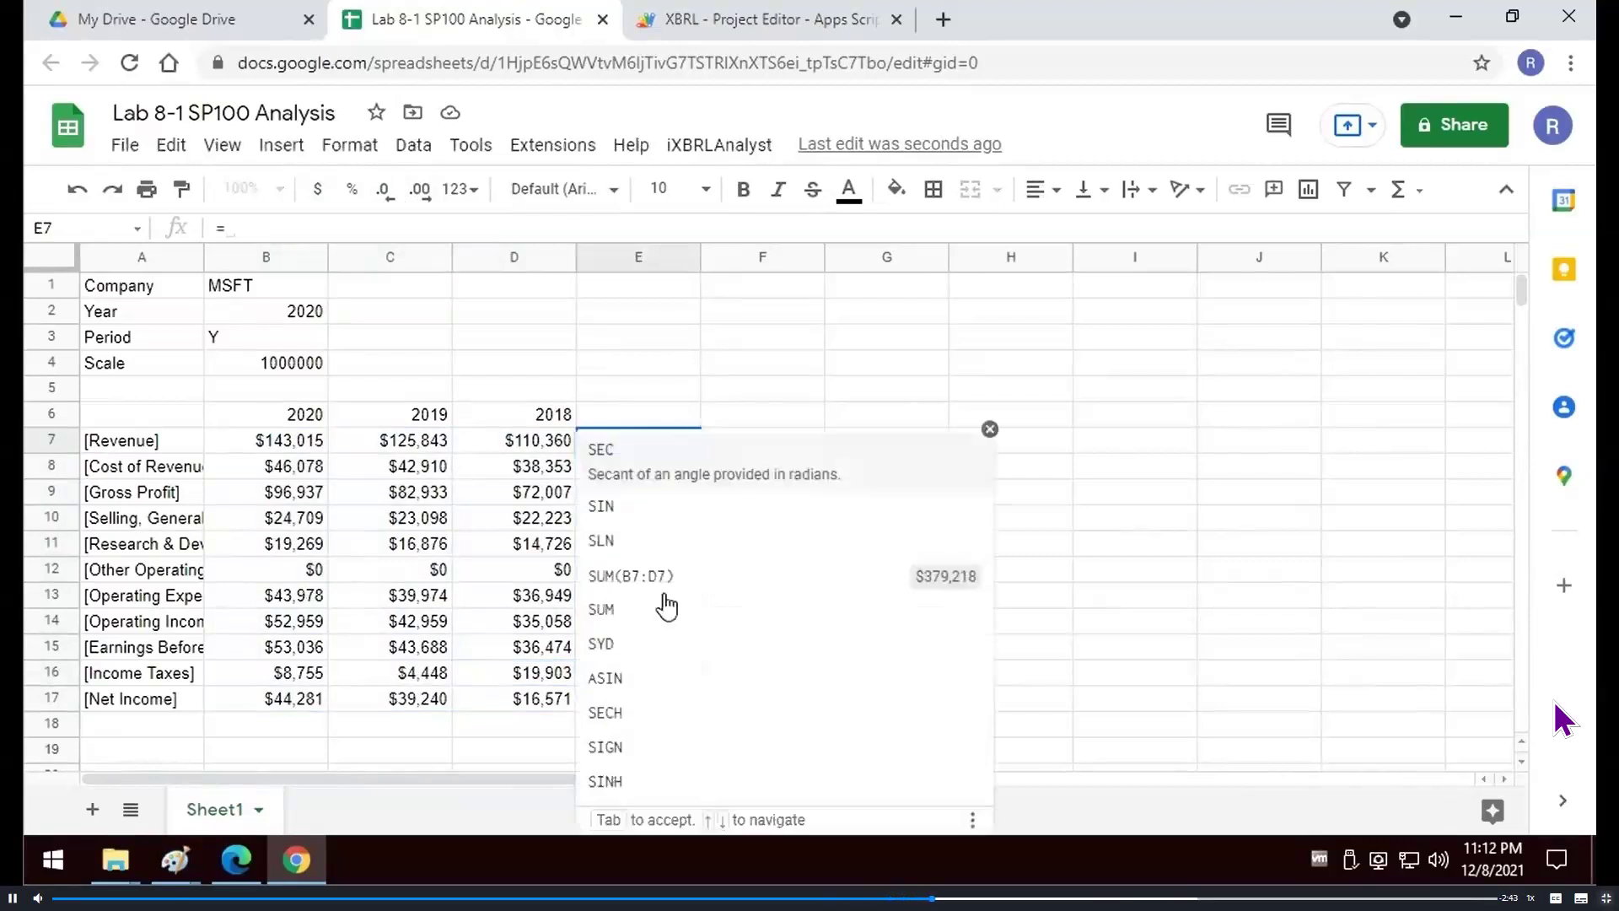
pyautogui.write('INE(')
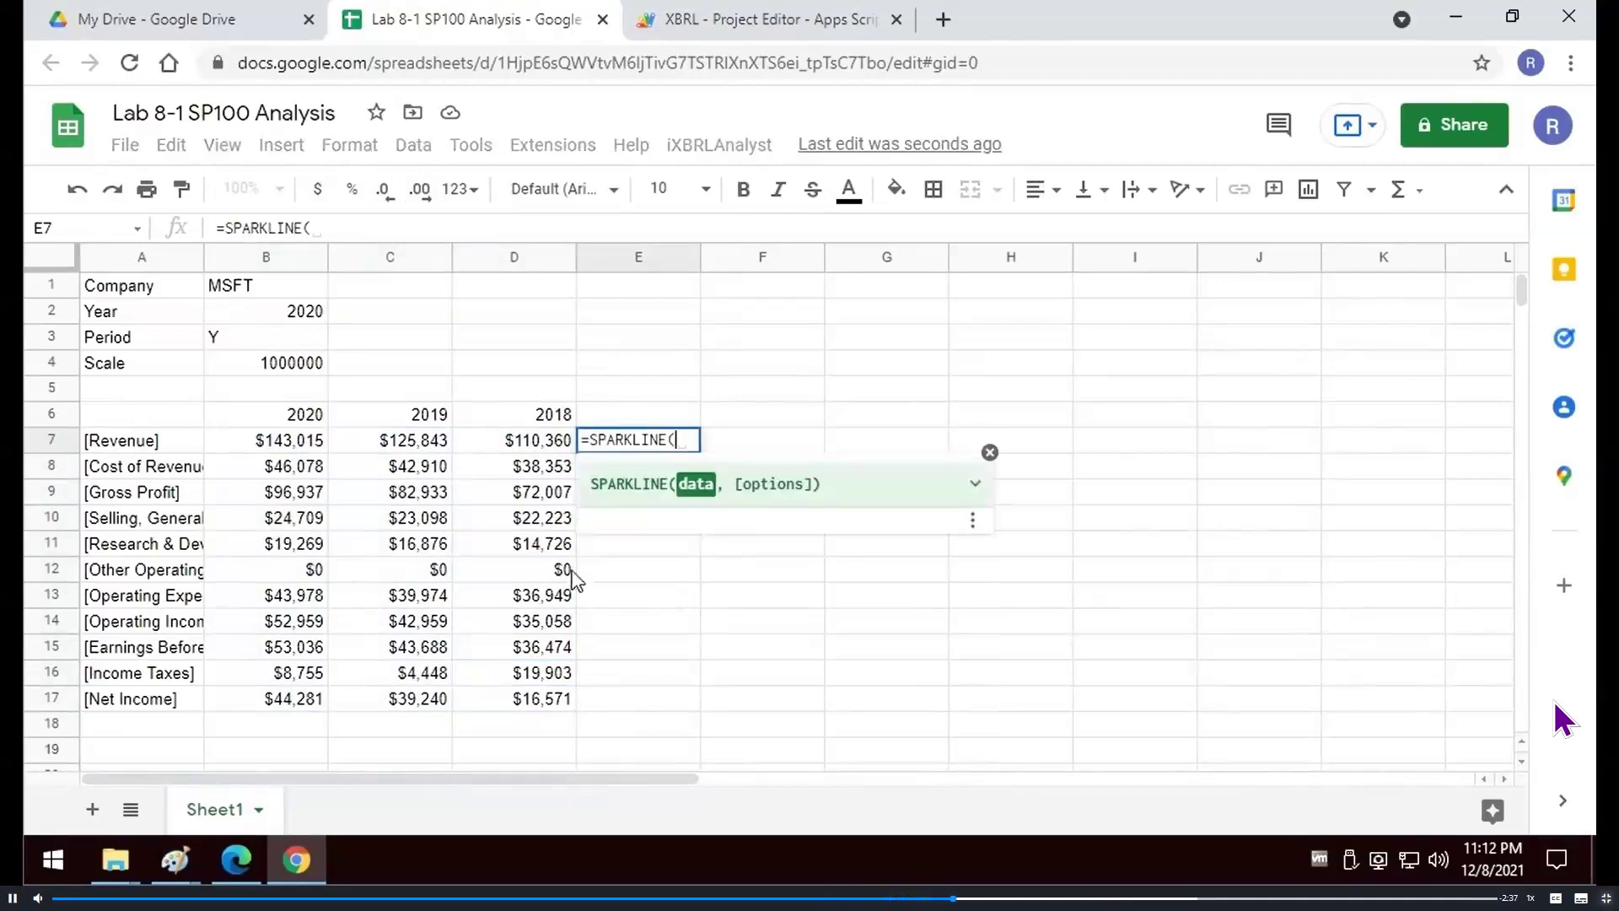
pyautogui.moveTo(287, 447); pyautogui.dragTo(517, 455)
pyautogui.write(')')
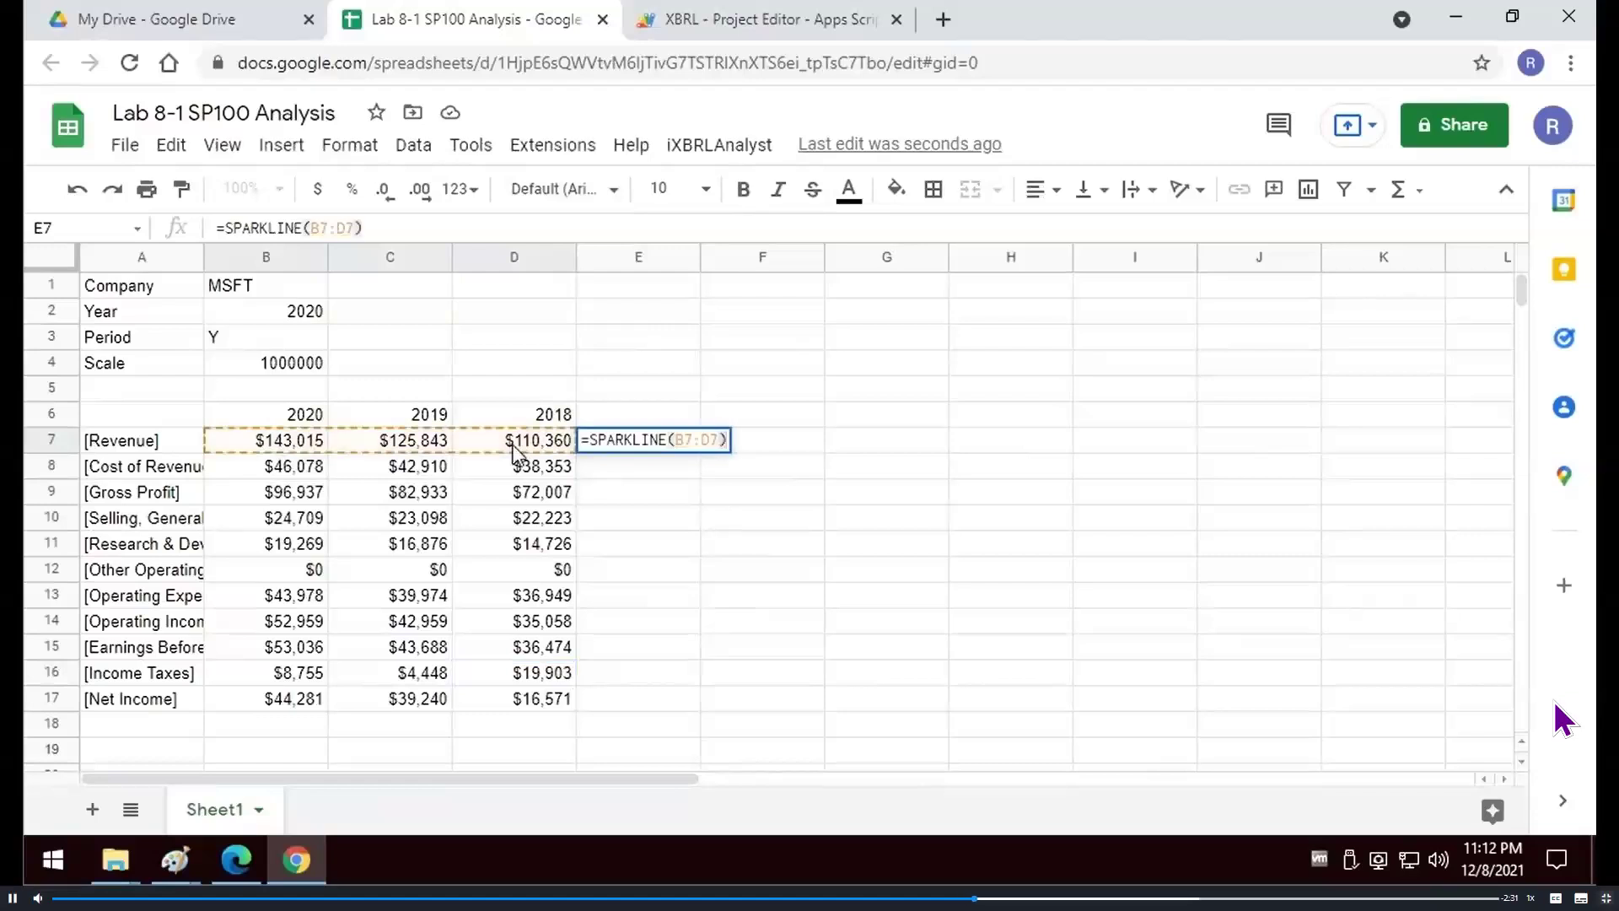
pyautogui.press('Return')
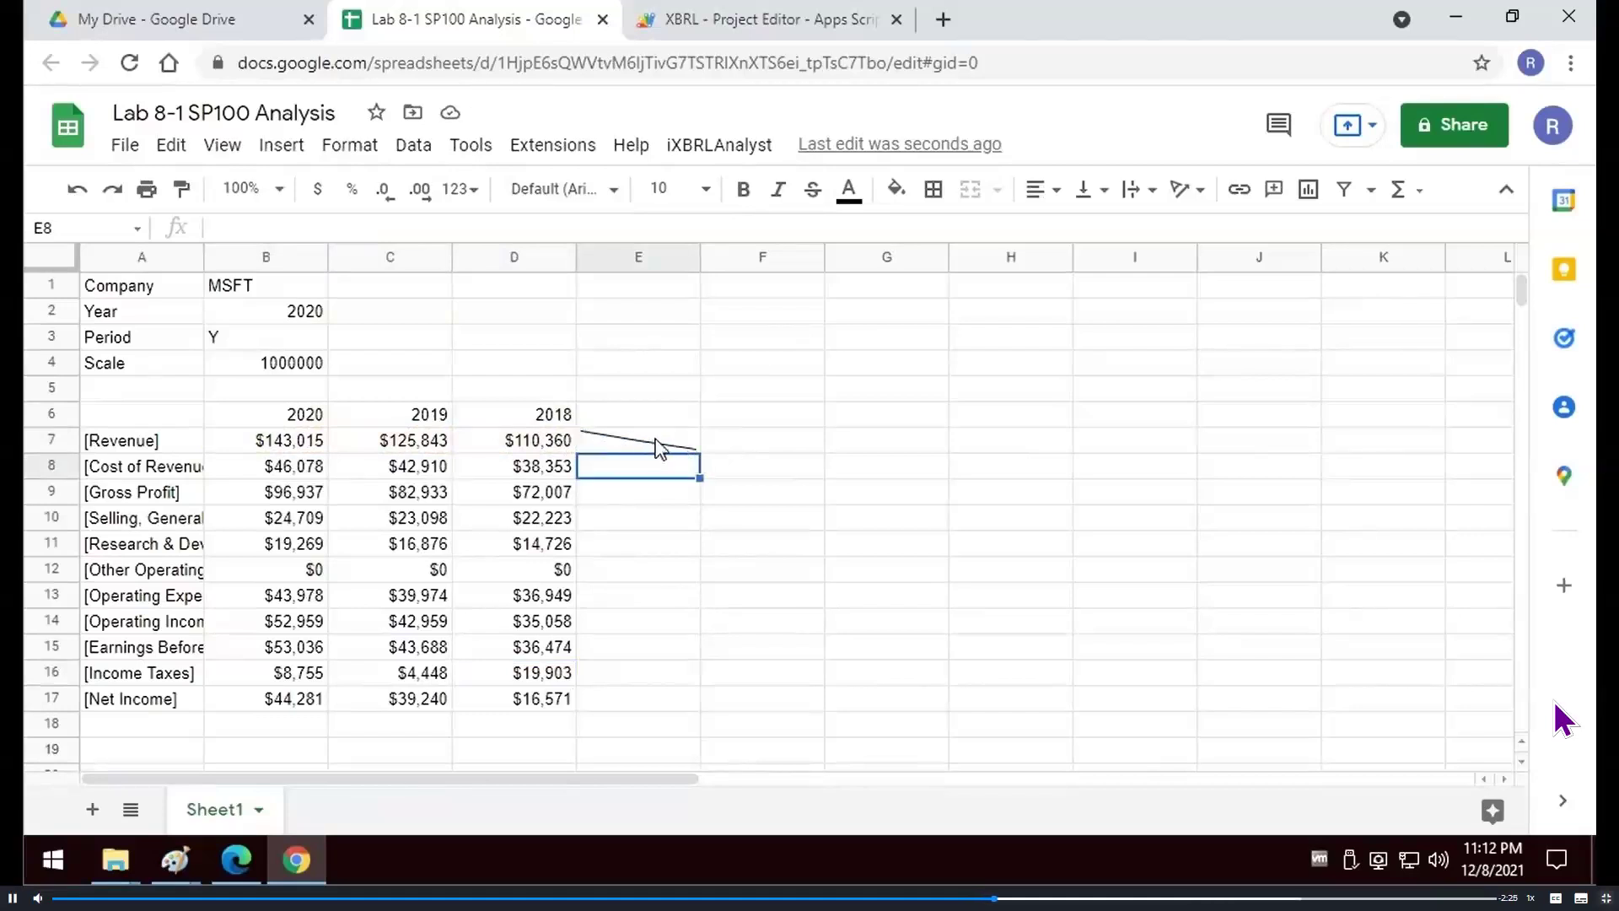
# Fill the E7 sparkline formula down through E17 for the remaining income statement items
pyautogui.click(660, 447)
pyautogui.moveTo(699, 453); pyautogui.dragTo(685, 699)
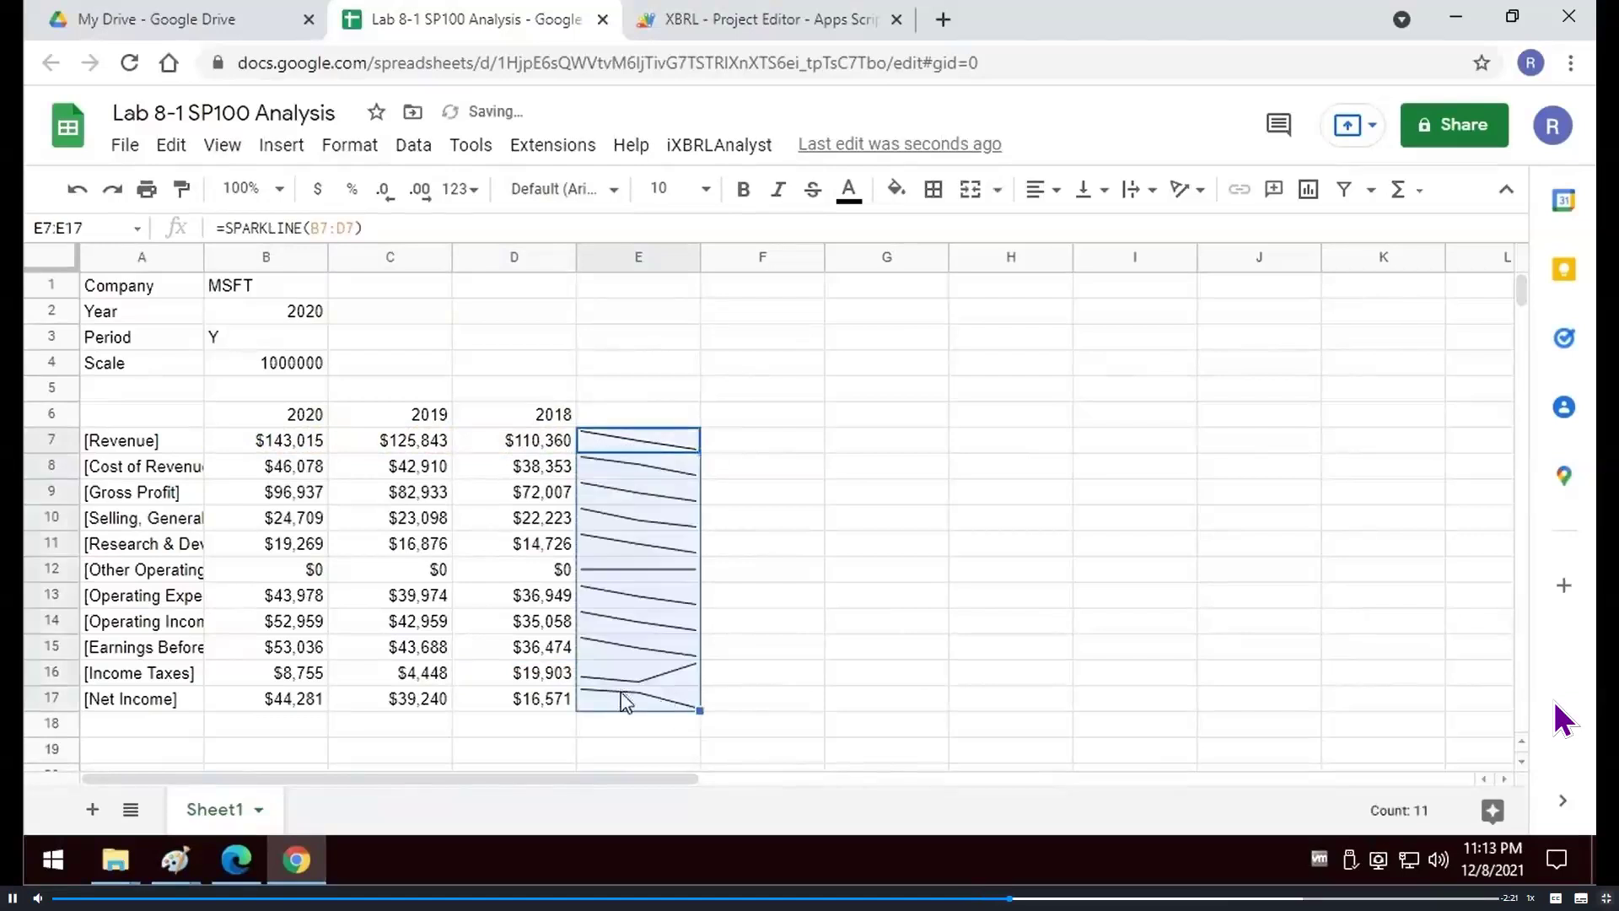
pyautogui.click(741, 571)
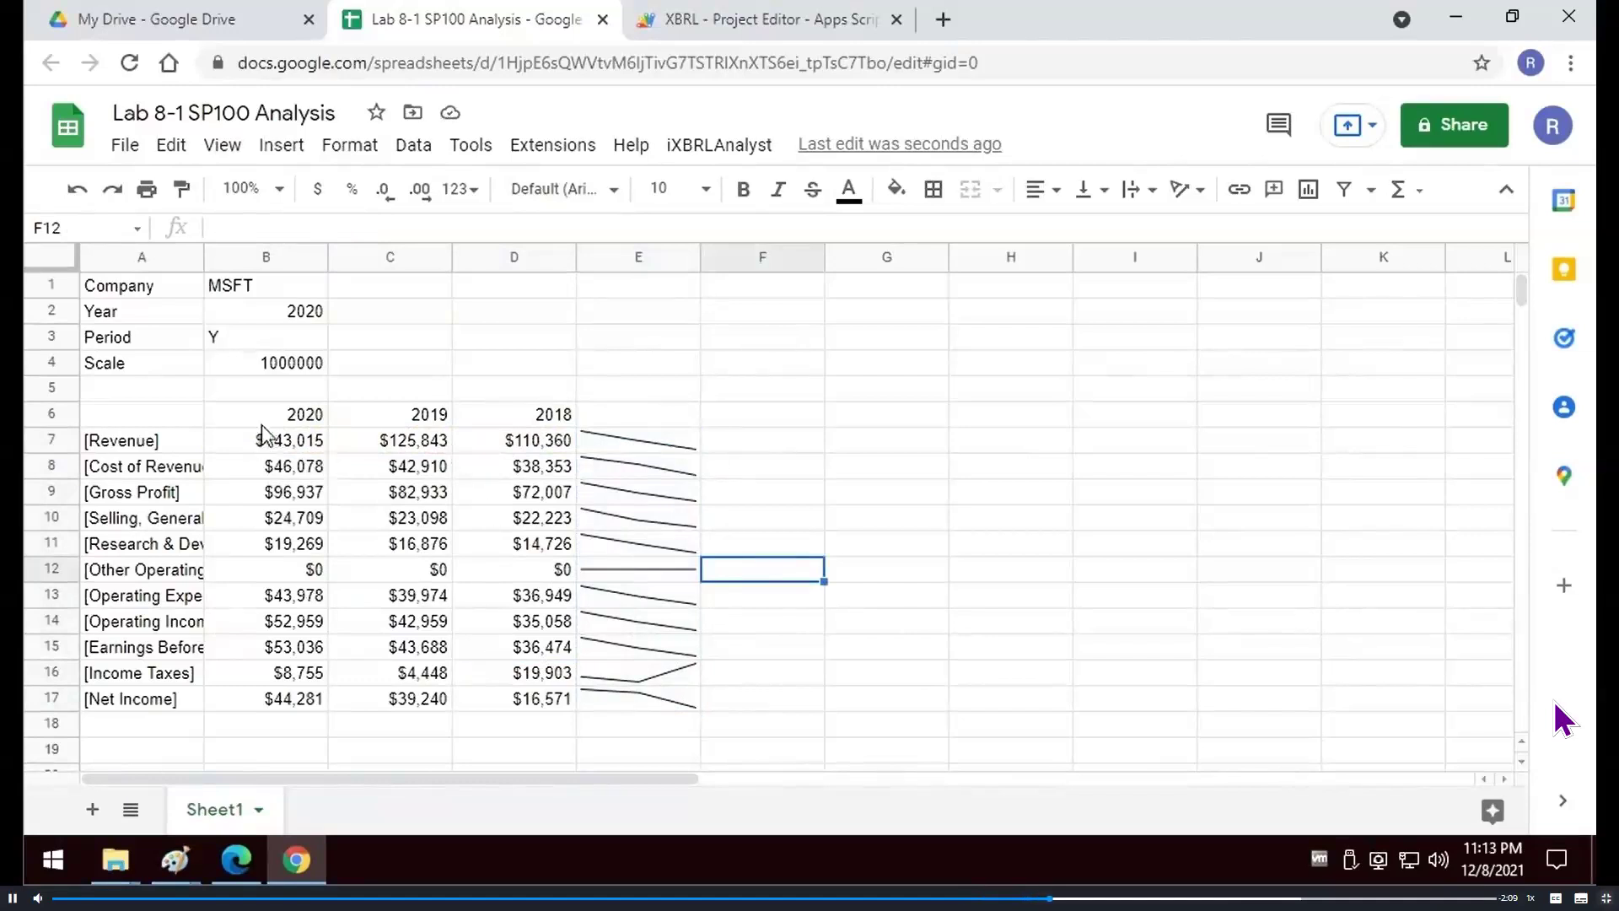
# Copy the year headings in B6:D6 to F6:H6
pyautogui.moveTo(262, 419); pyautogui.dragTo(536, 419)
pyautogui.hotkey('ctrl', 'c')
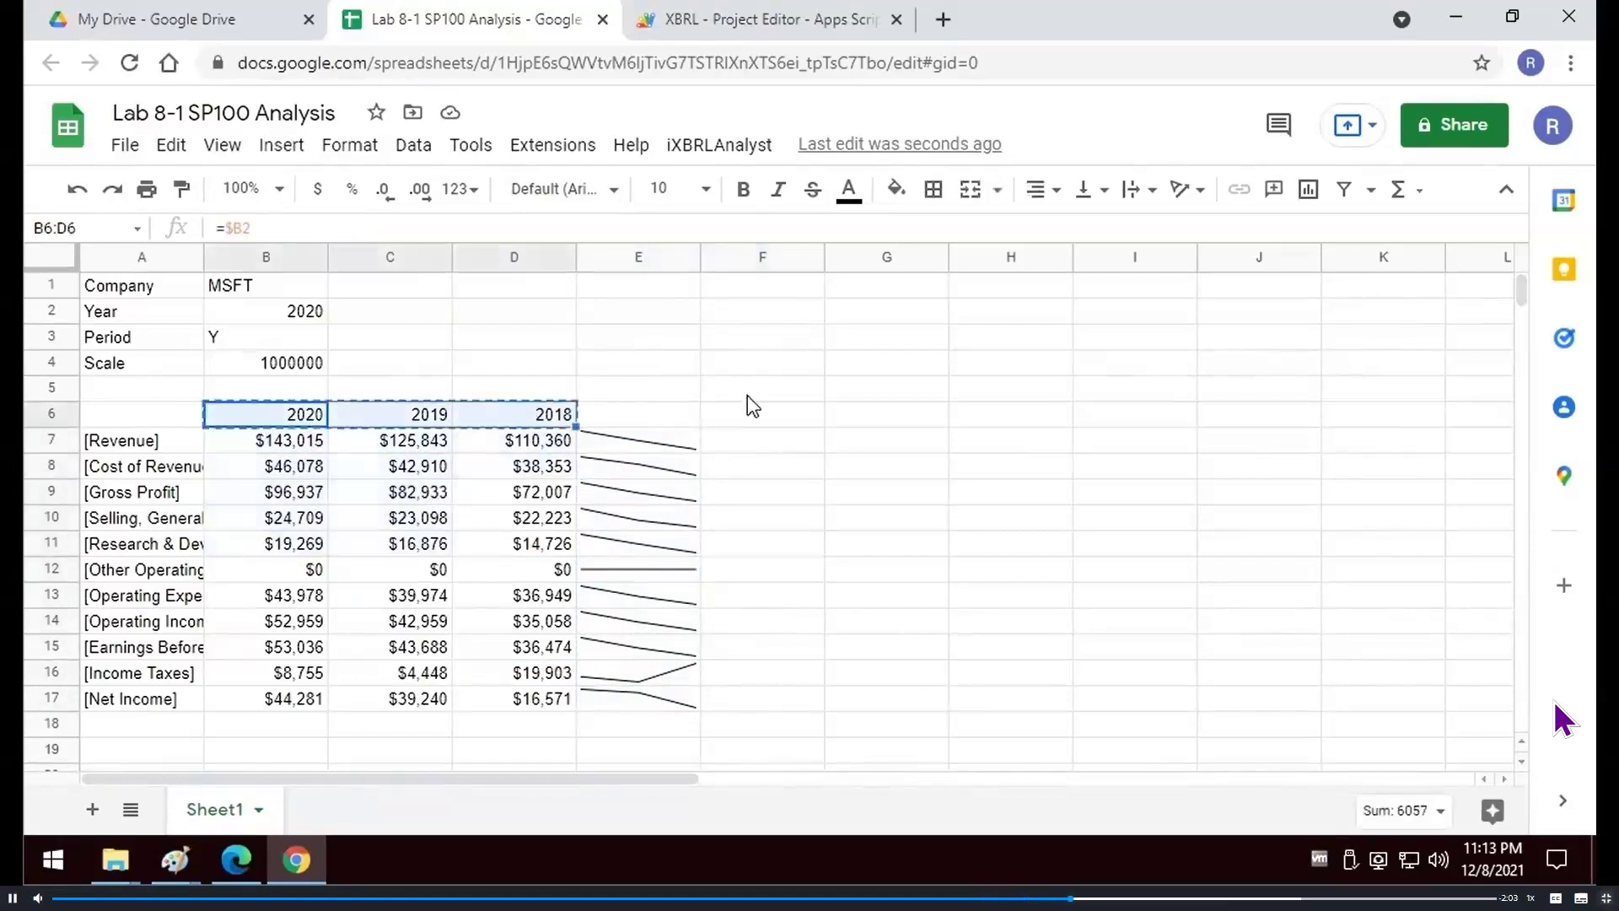
pyautogui.click(780, 417)
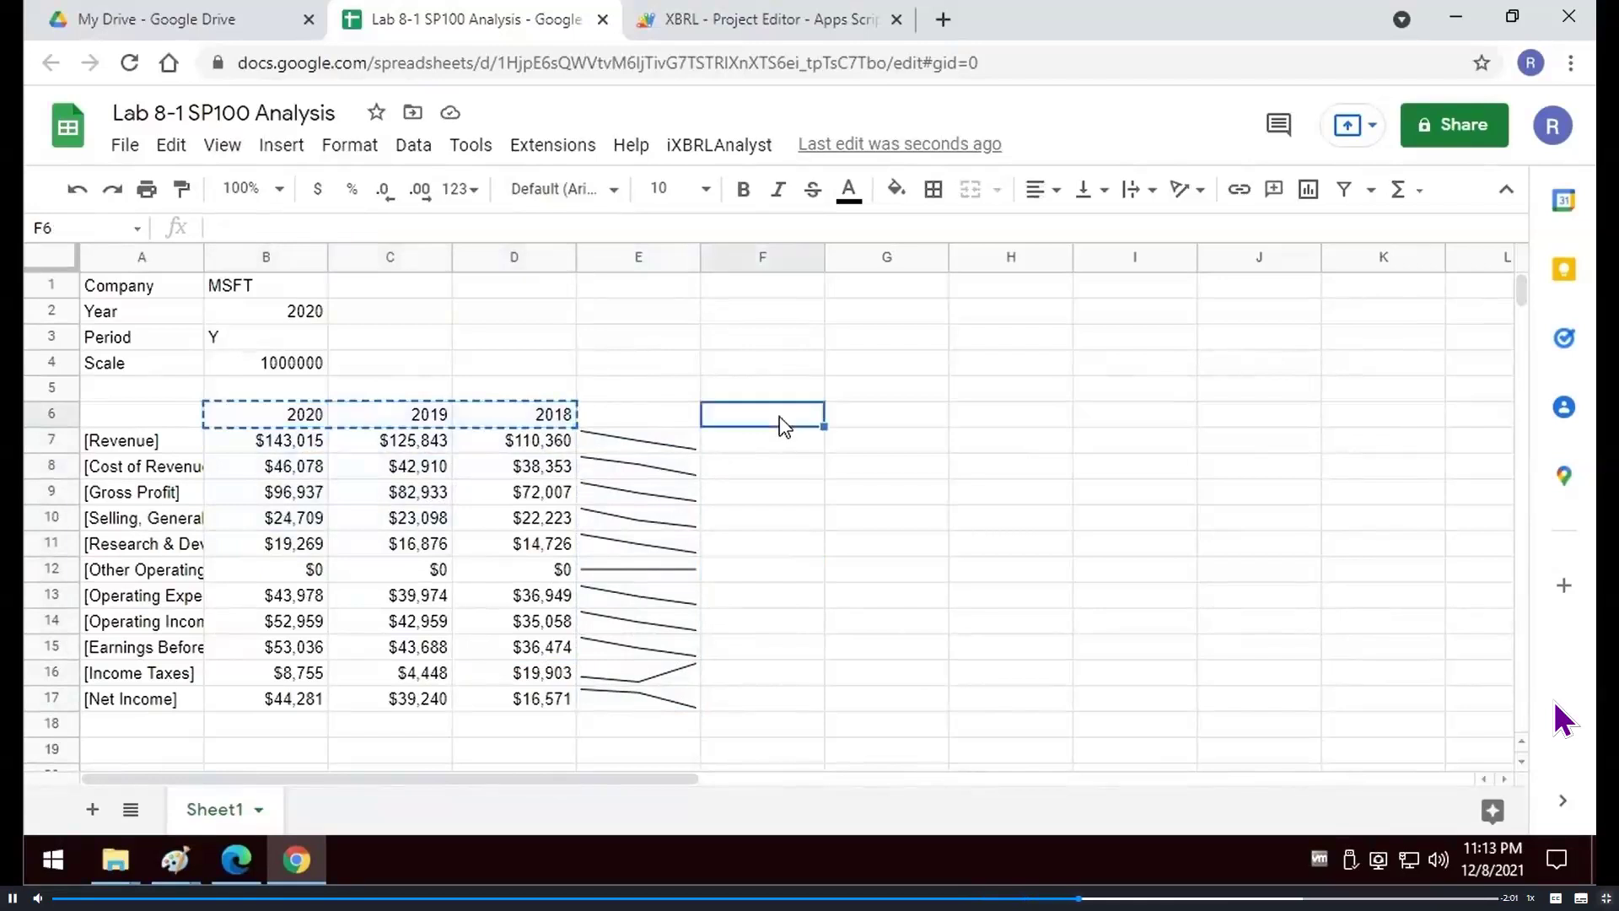
pyautogui.hotkey('ctrl', 'v')
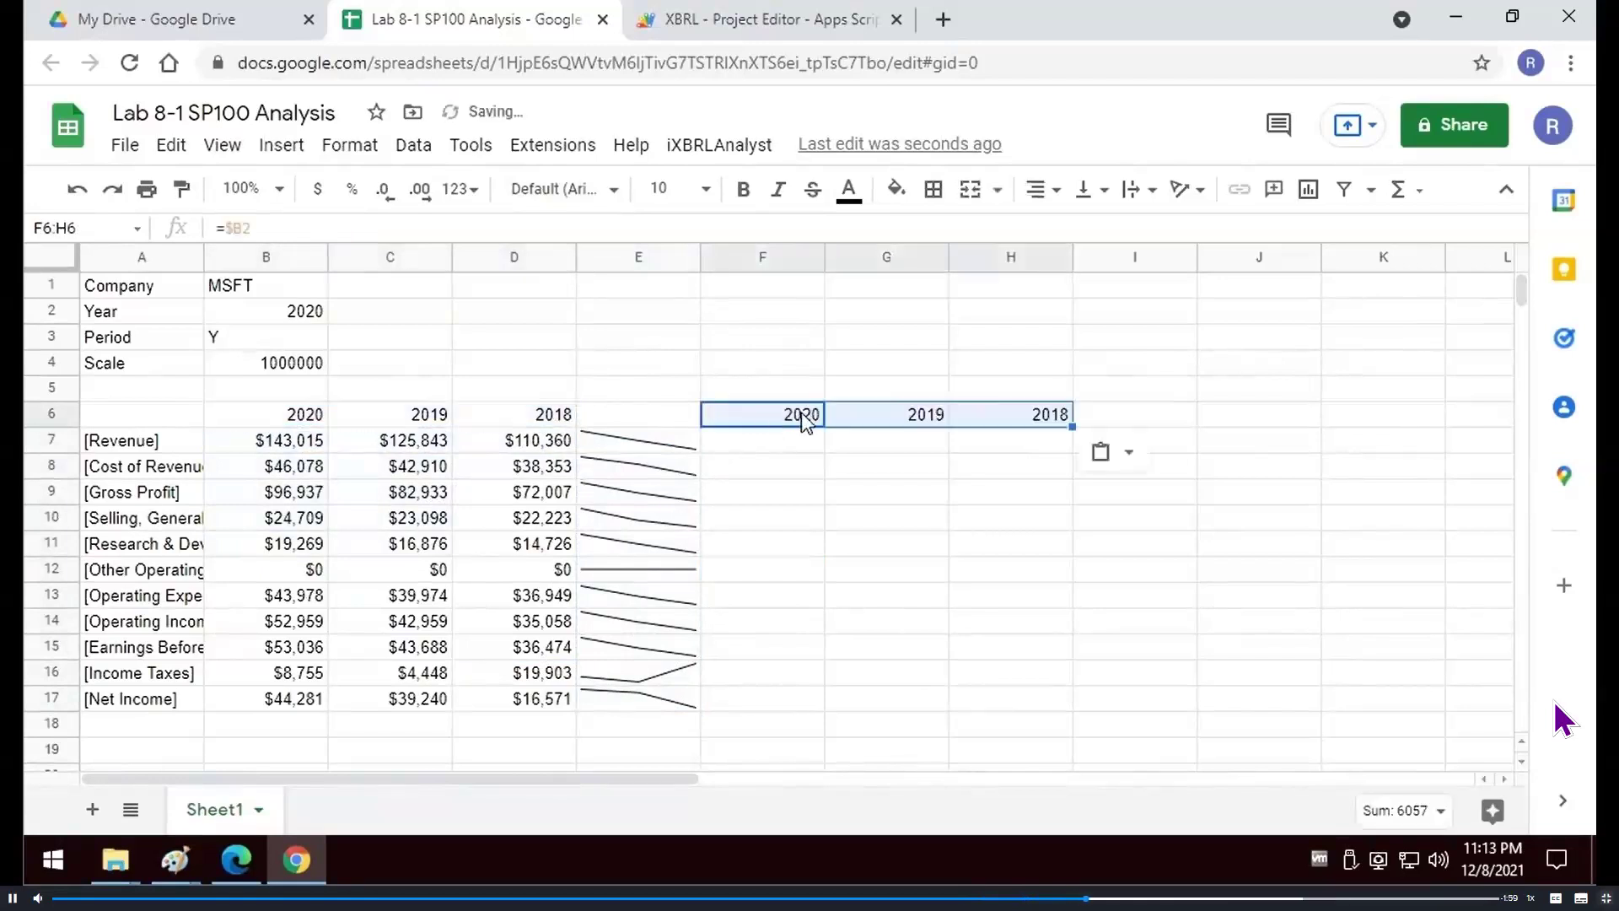
# Calculate revenue as a share of revenue in F7 with the formula =B7/B$7, keeping the divisor's row fixed
pyautogui.click(796, 455)
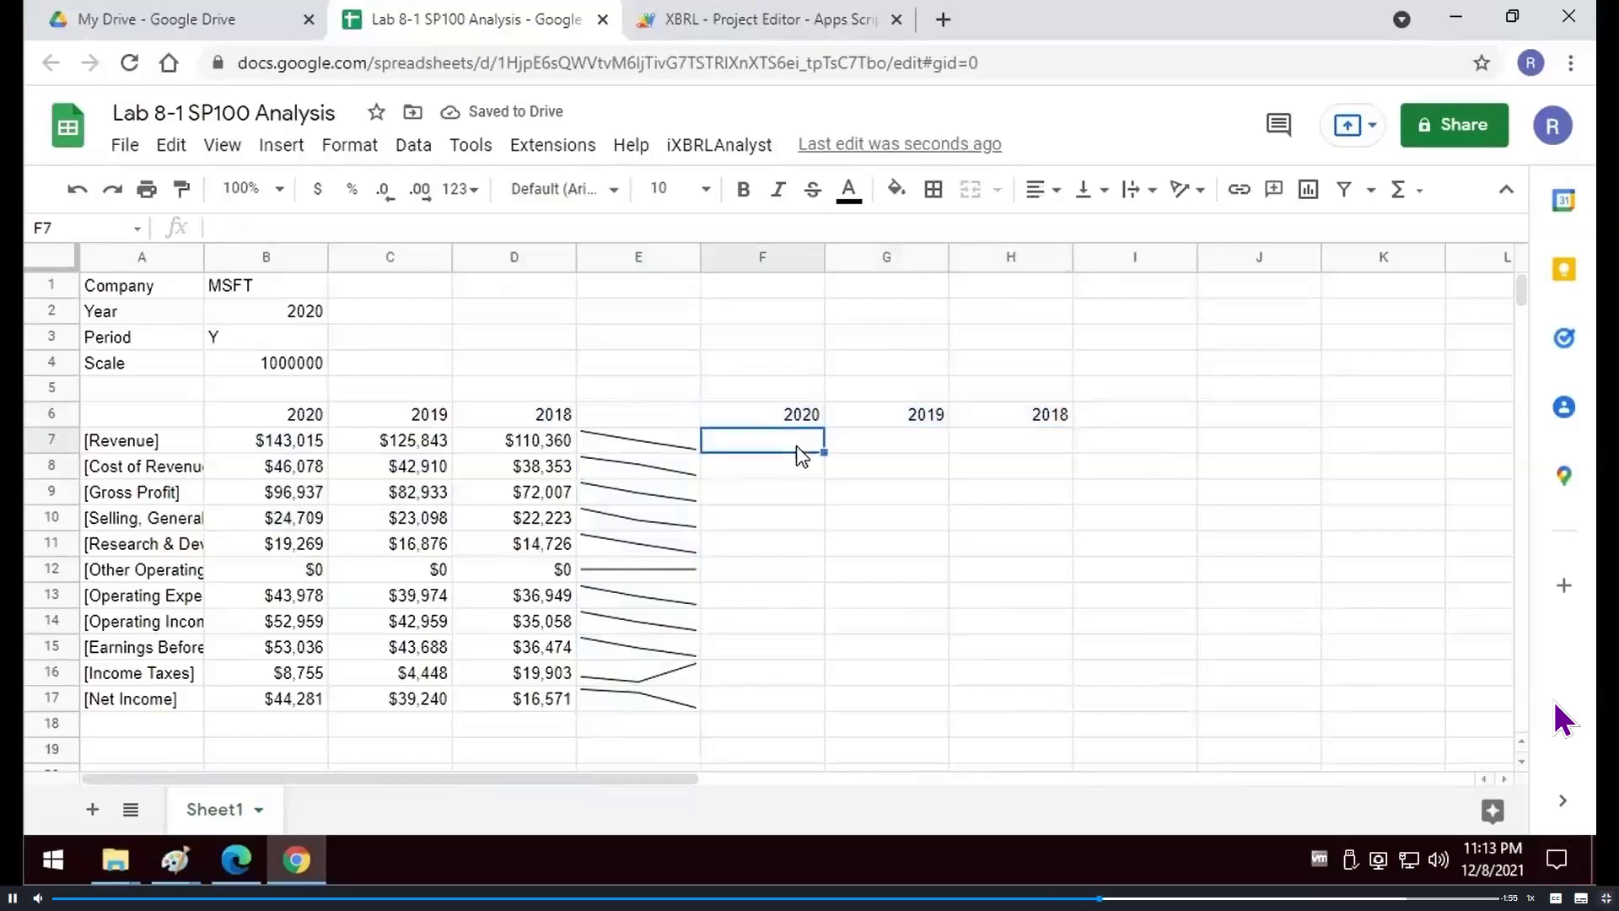
pyautogui.write('=')
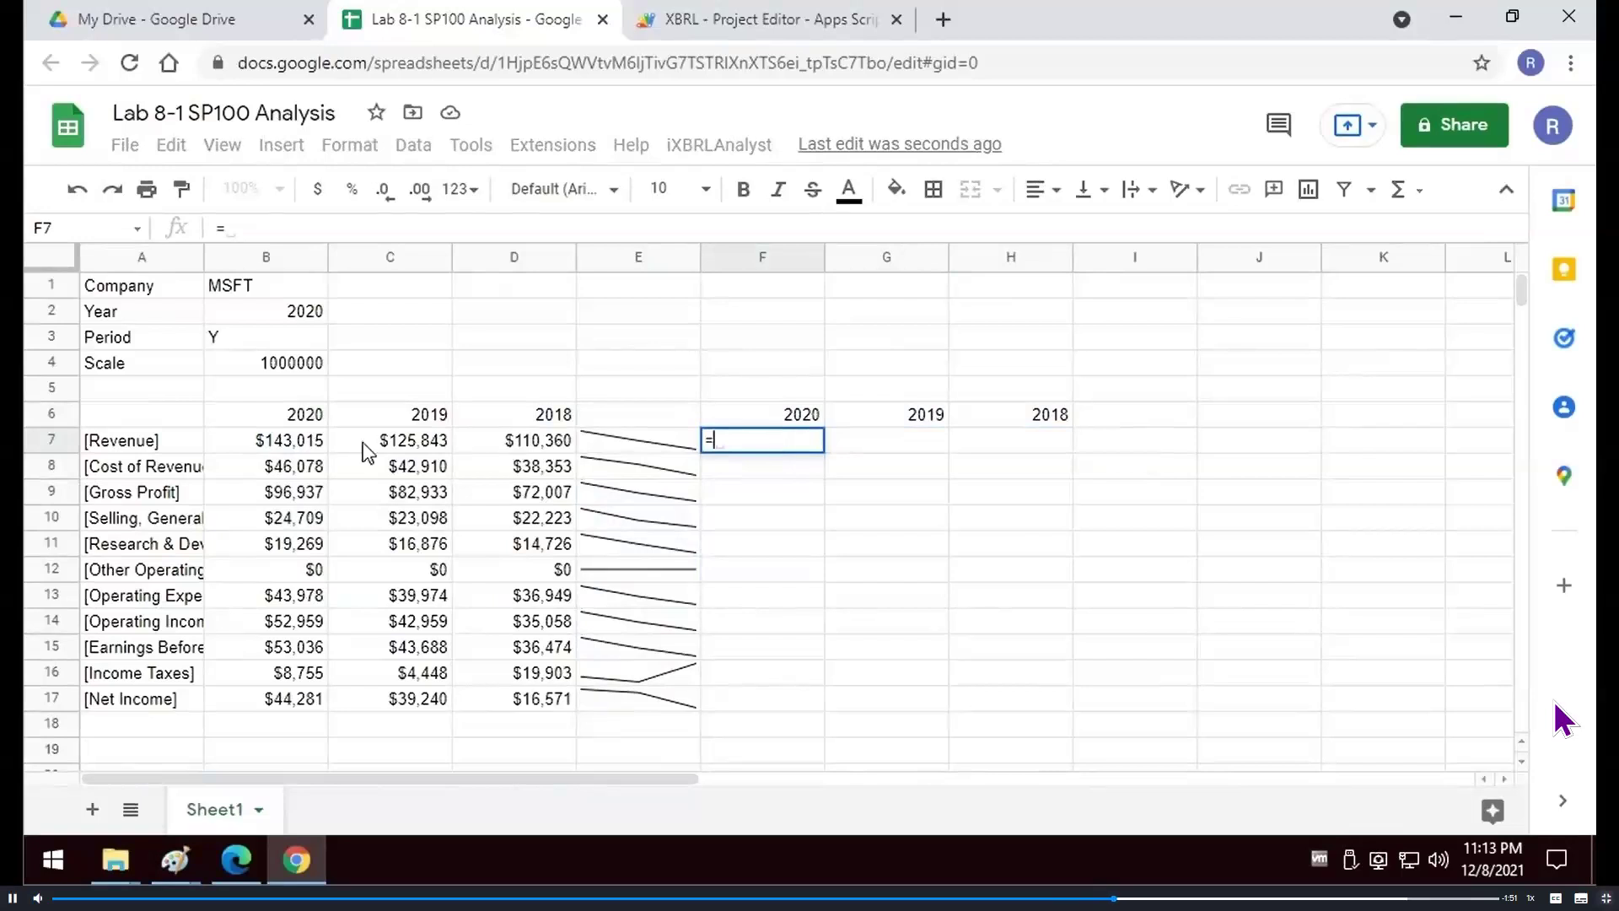
pyautogui.click(285, 447)
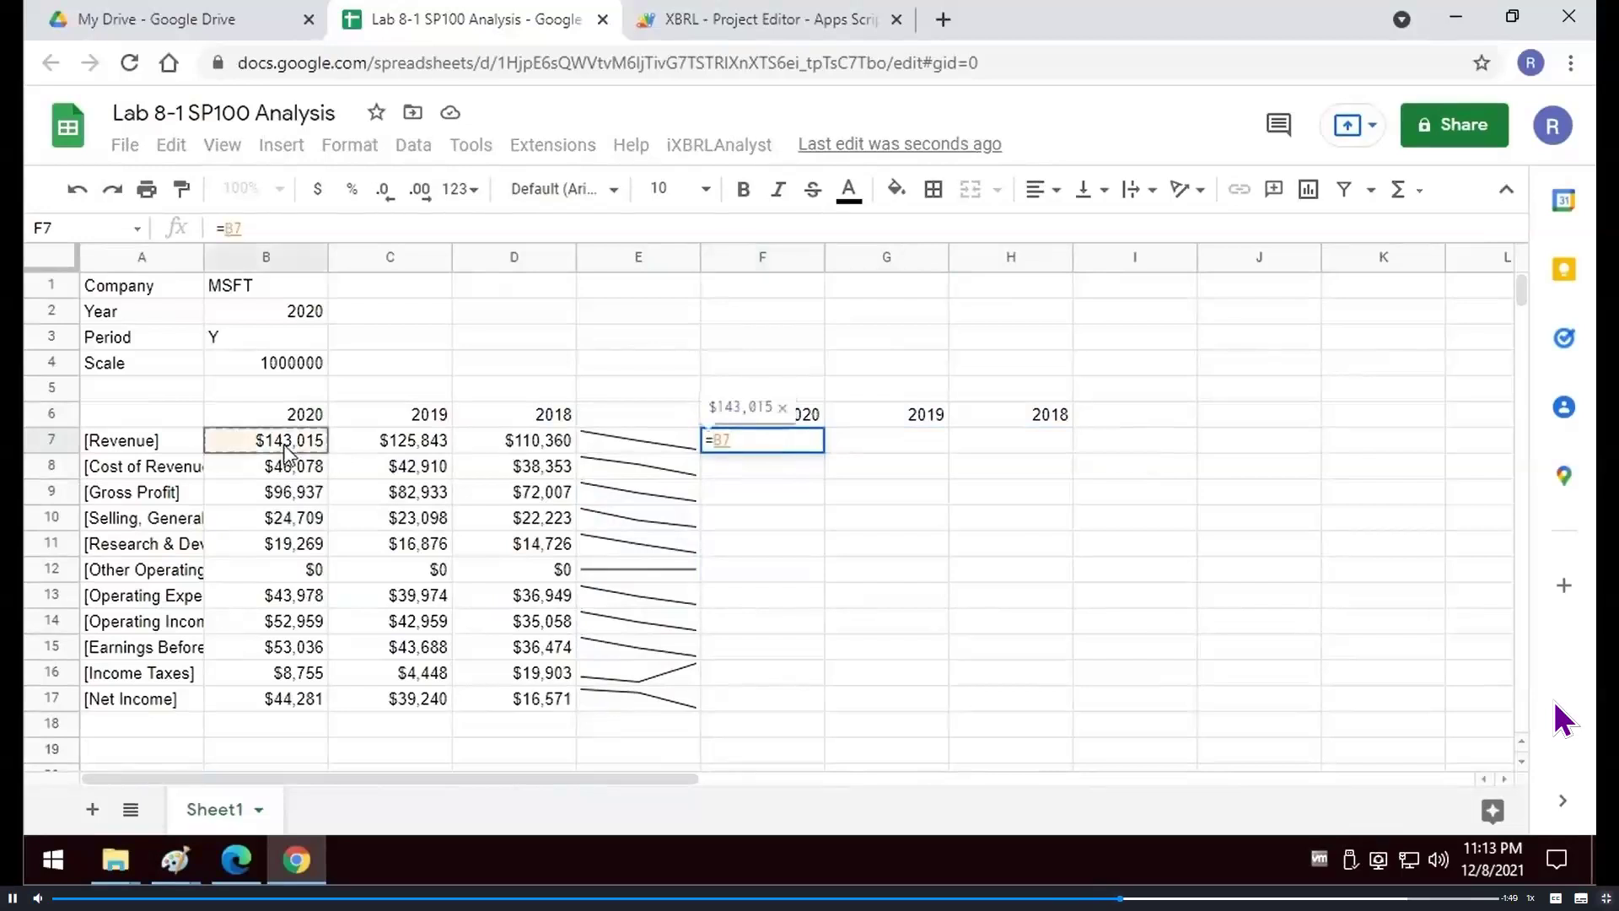
pyautogui.write('/')
pyautogui.click(303, 446)
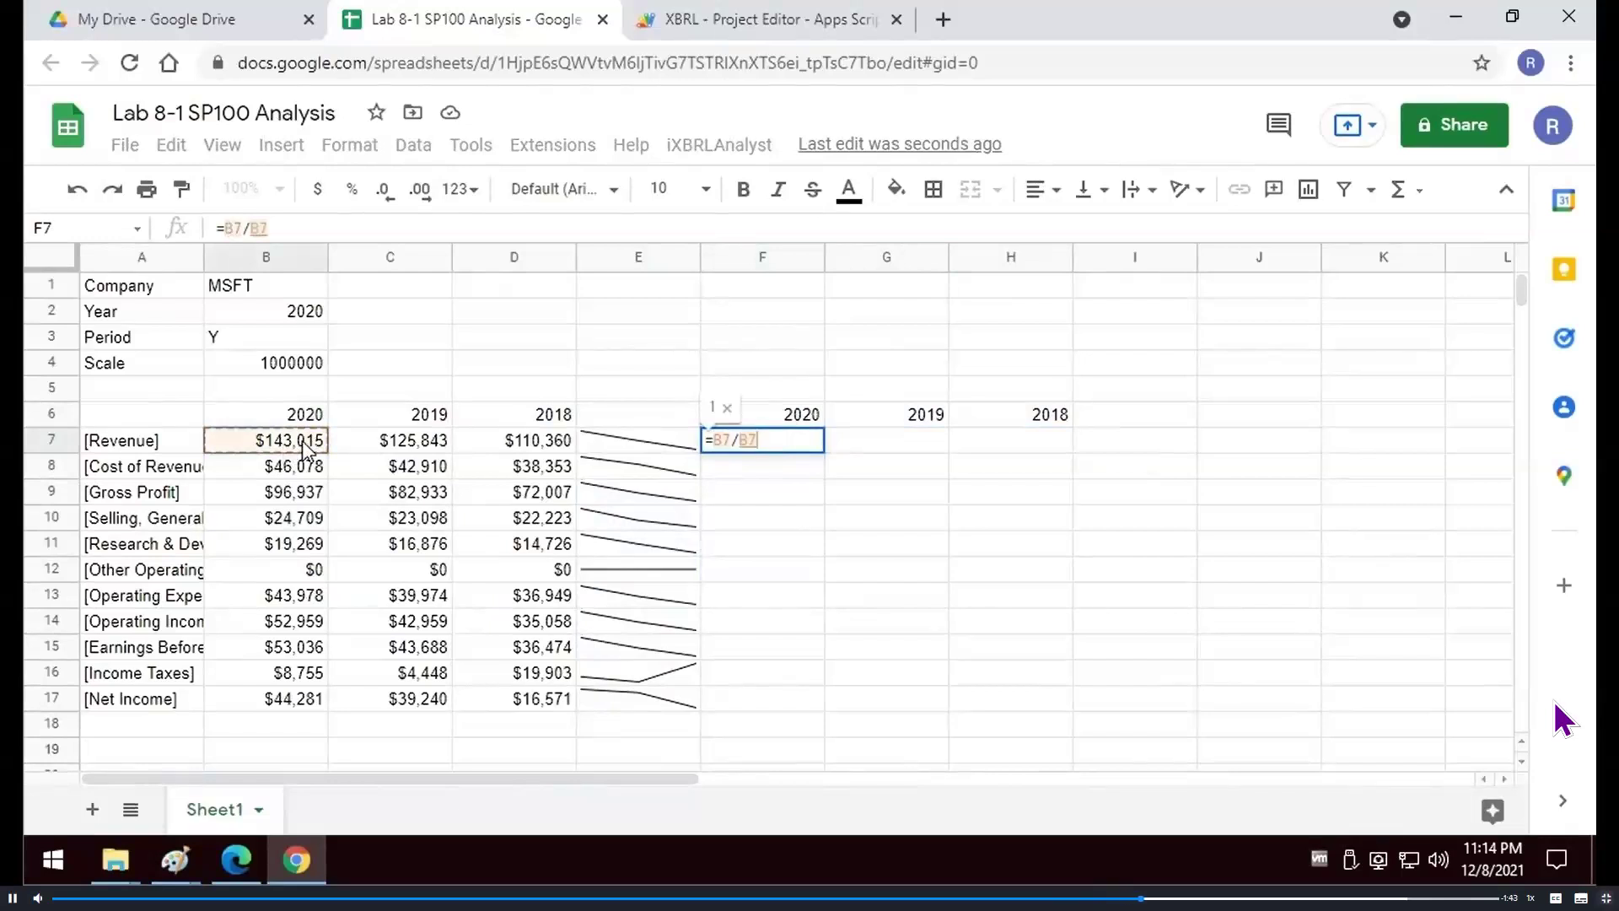
pyautogui.press('F4')
pyautogui.press('F4')
pyautogui.press('Return')
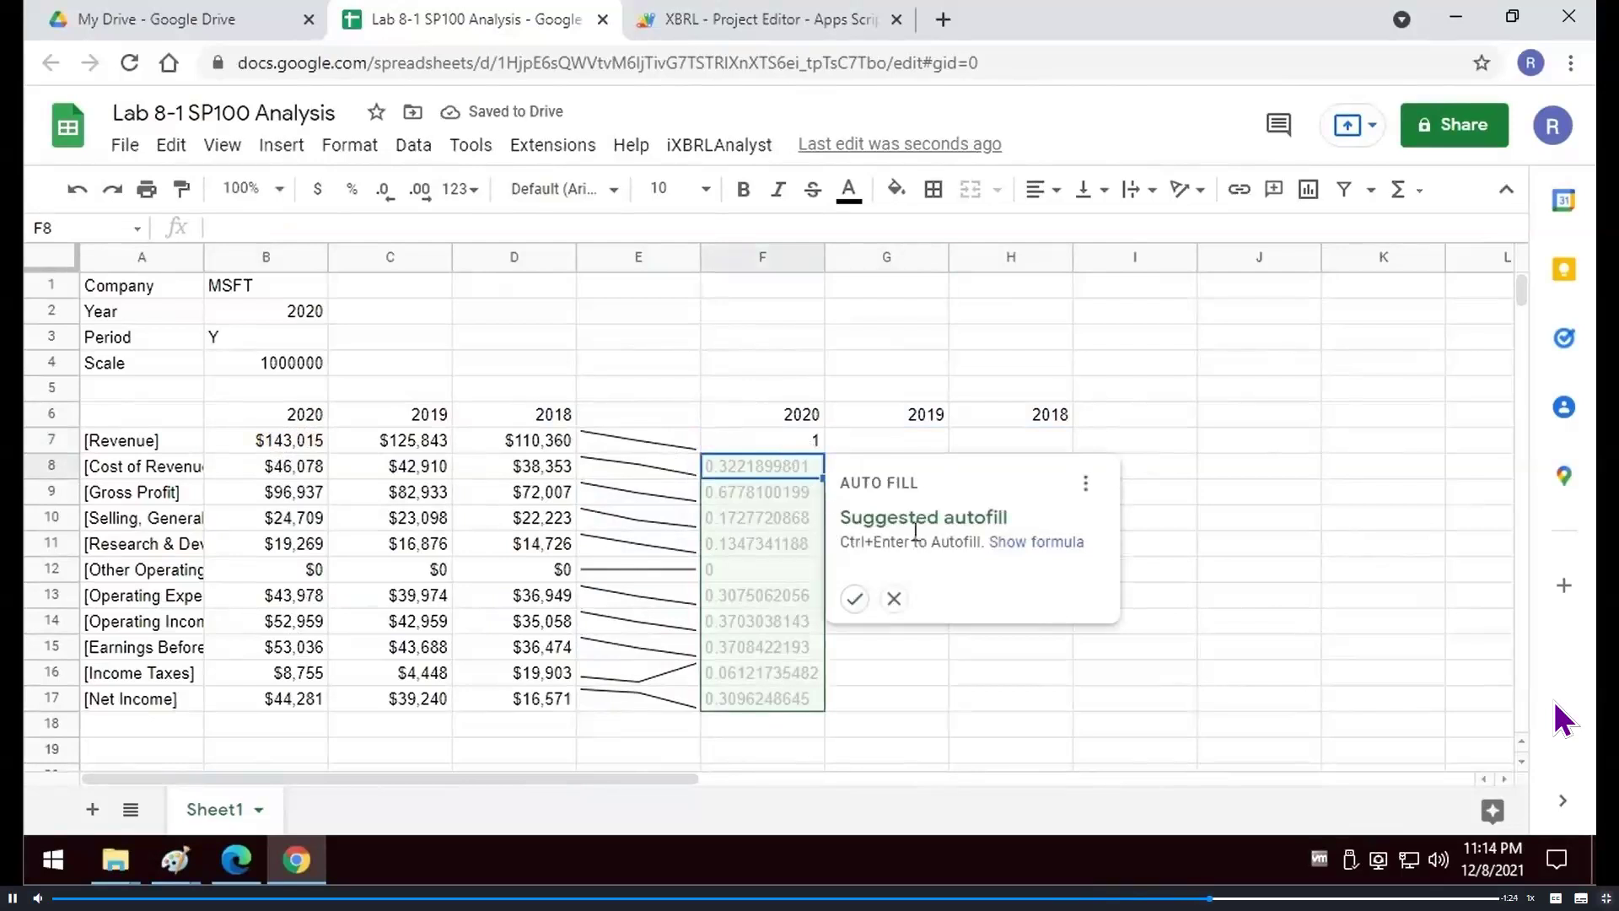
# Fill the F7 ratio formula down to row 17 and across to column H, and format F7:H17 as percentages
pyautogui.click(856, 599)
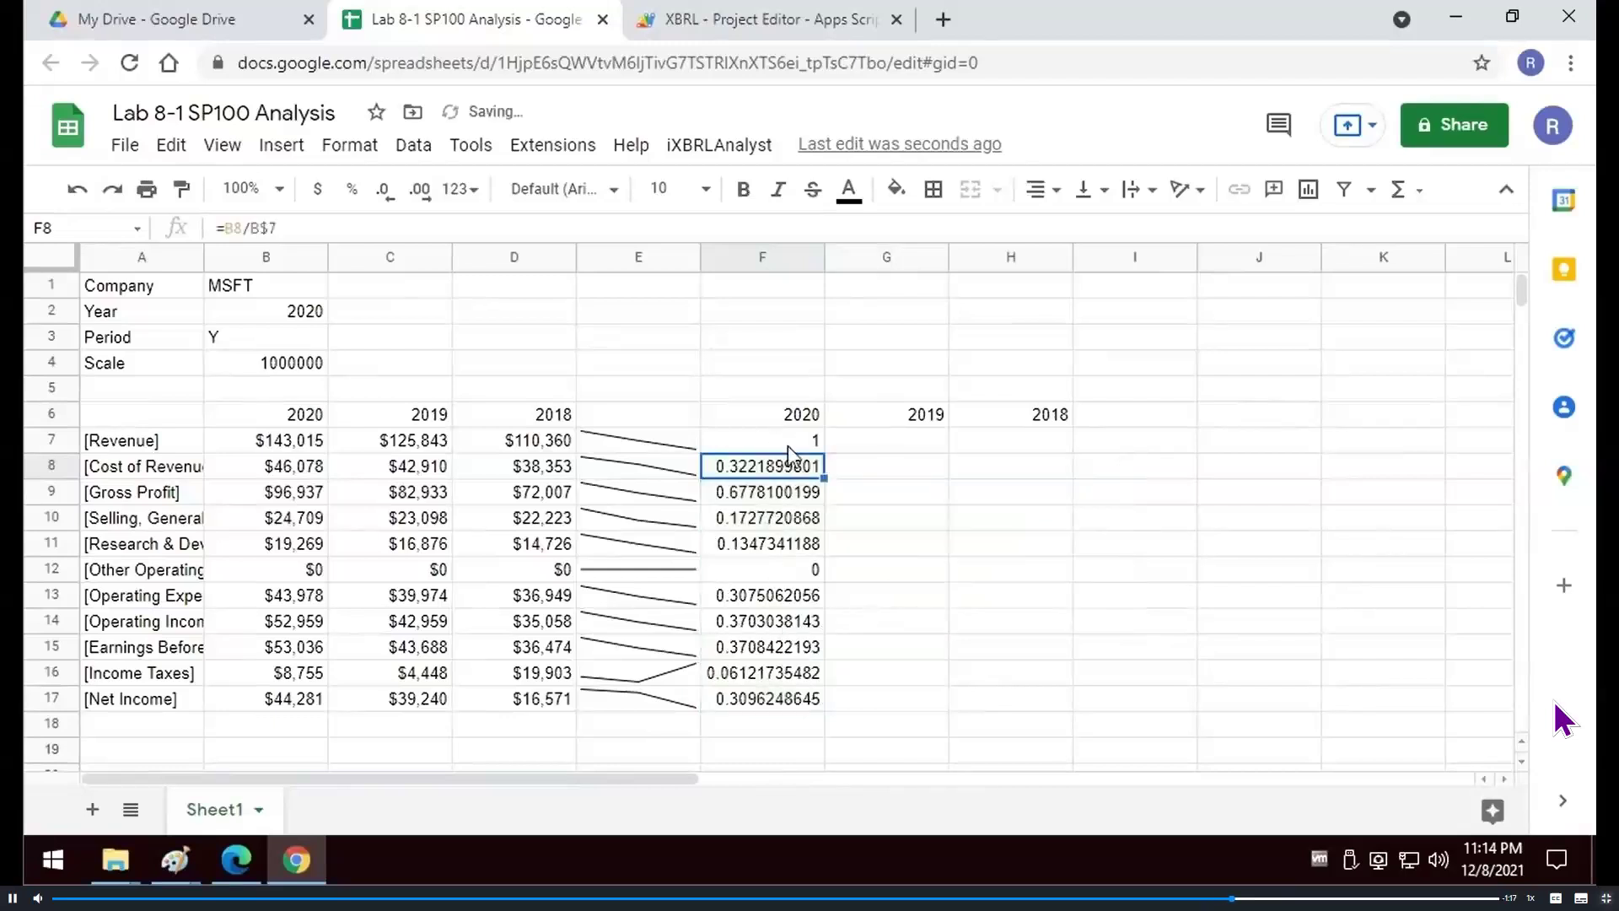
pyautogui.moveTo(787, 442); pyautogui.dragTo(997, 703)
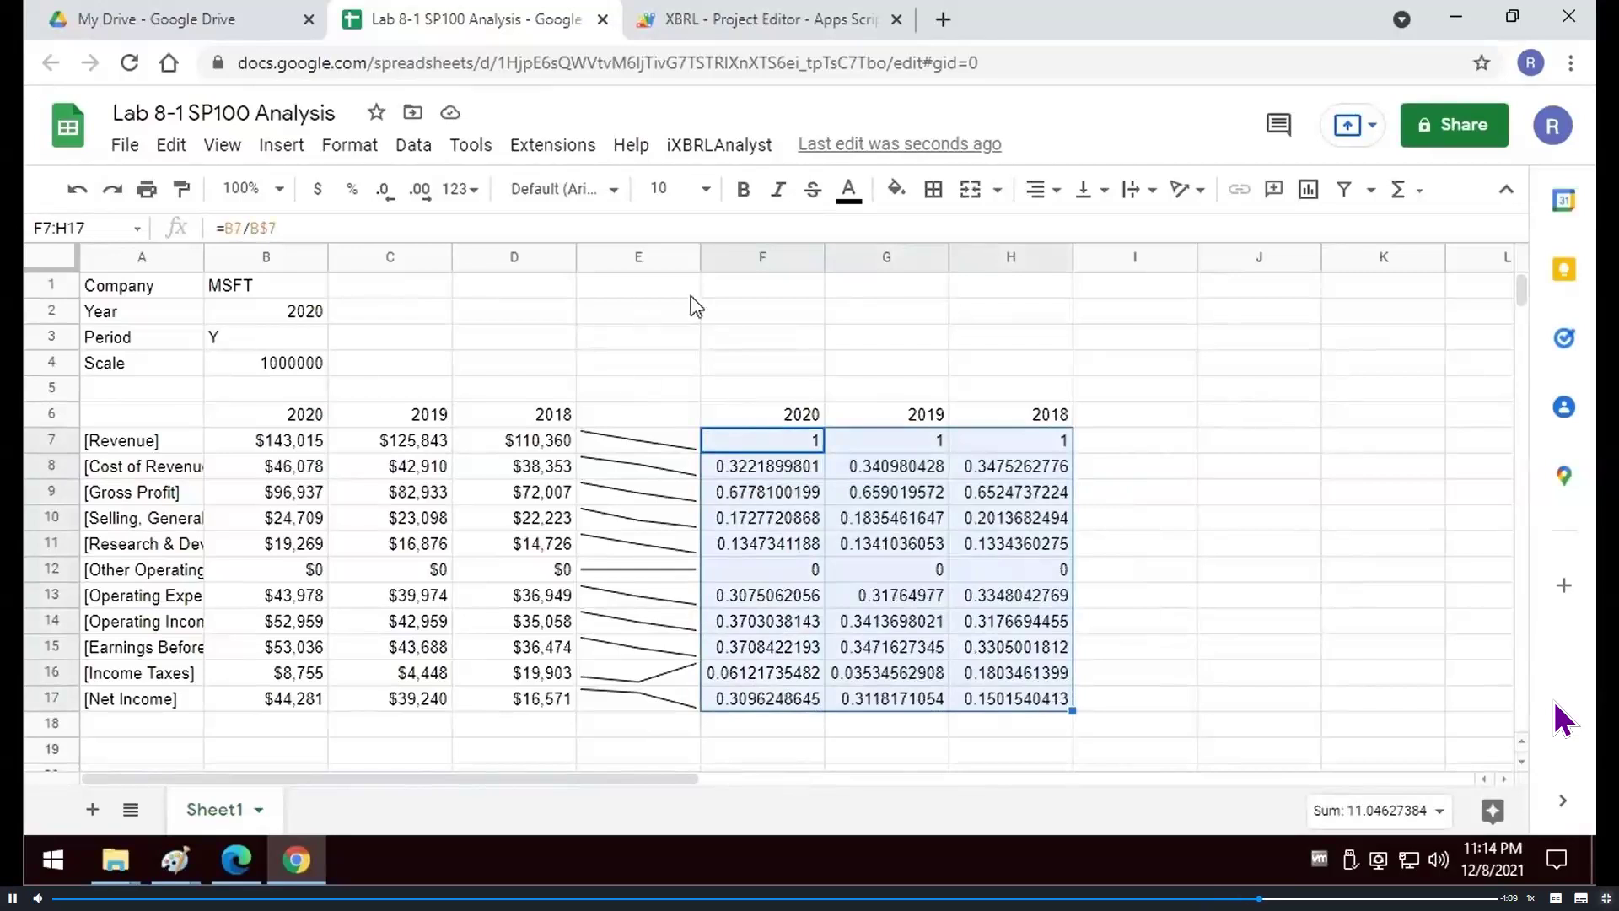
pyautogui.click(354, 193)
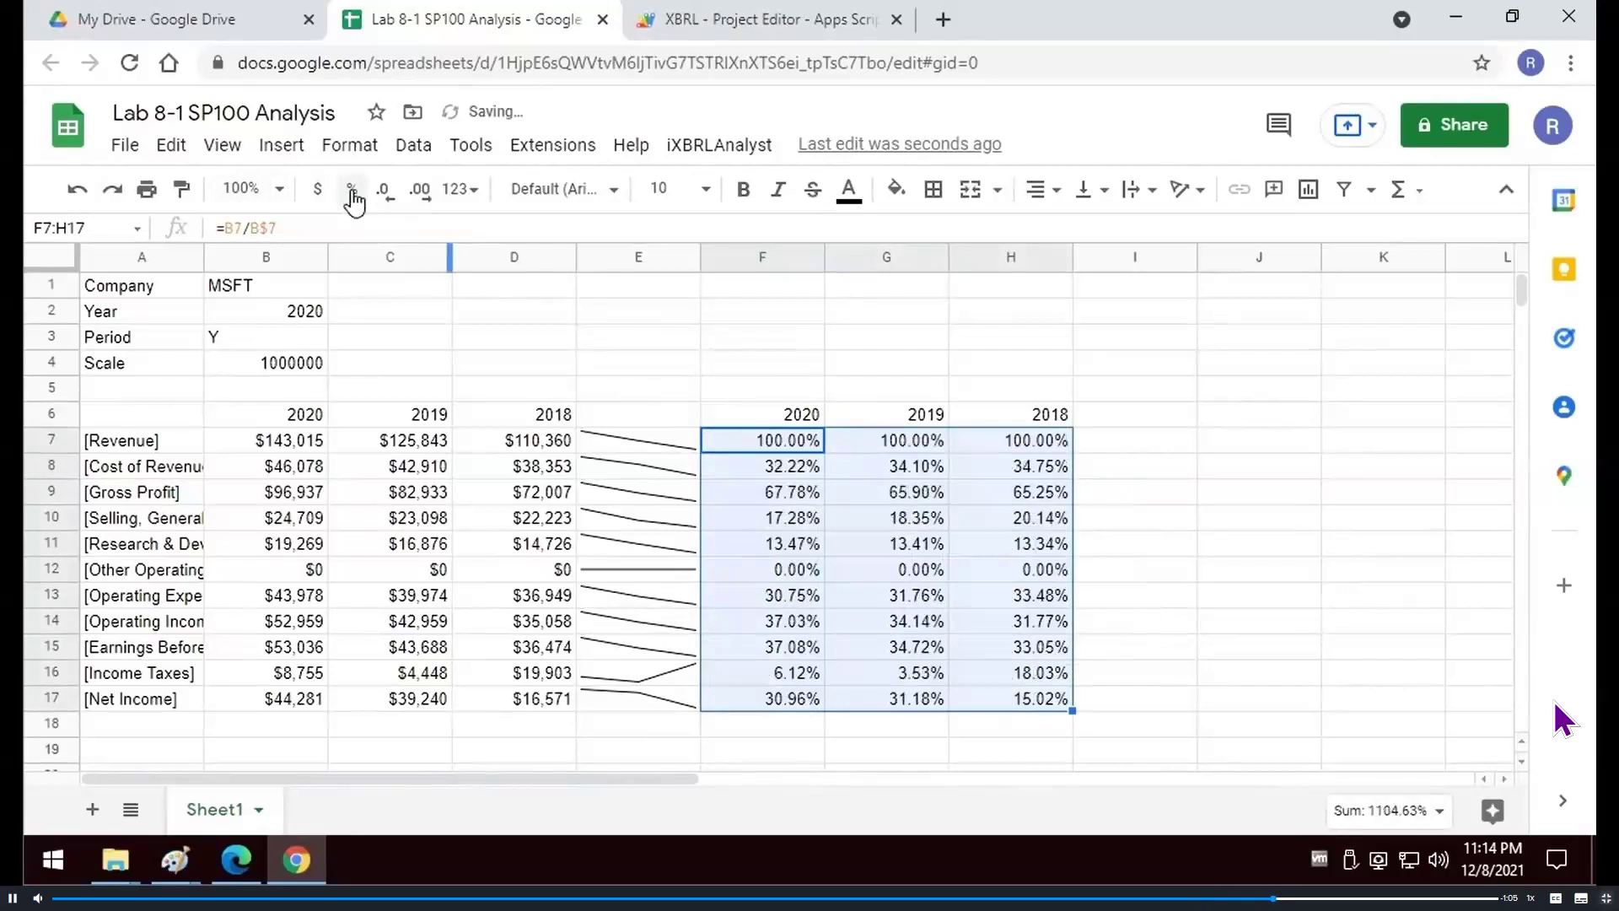
# Examine the 2020 common-size percentages in F7:F17 and compare the net income percentages across the three years in F17:H17
pyautogui.click(784, 472)
pyautogui.click(787, 497)
pyautogui.click(789, 544)
pyautogui.click(793, 569)
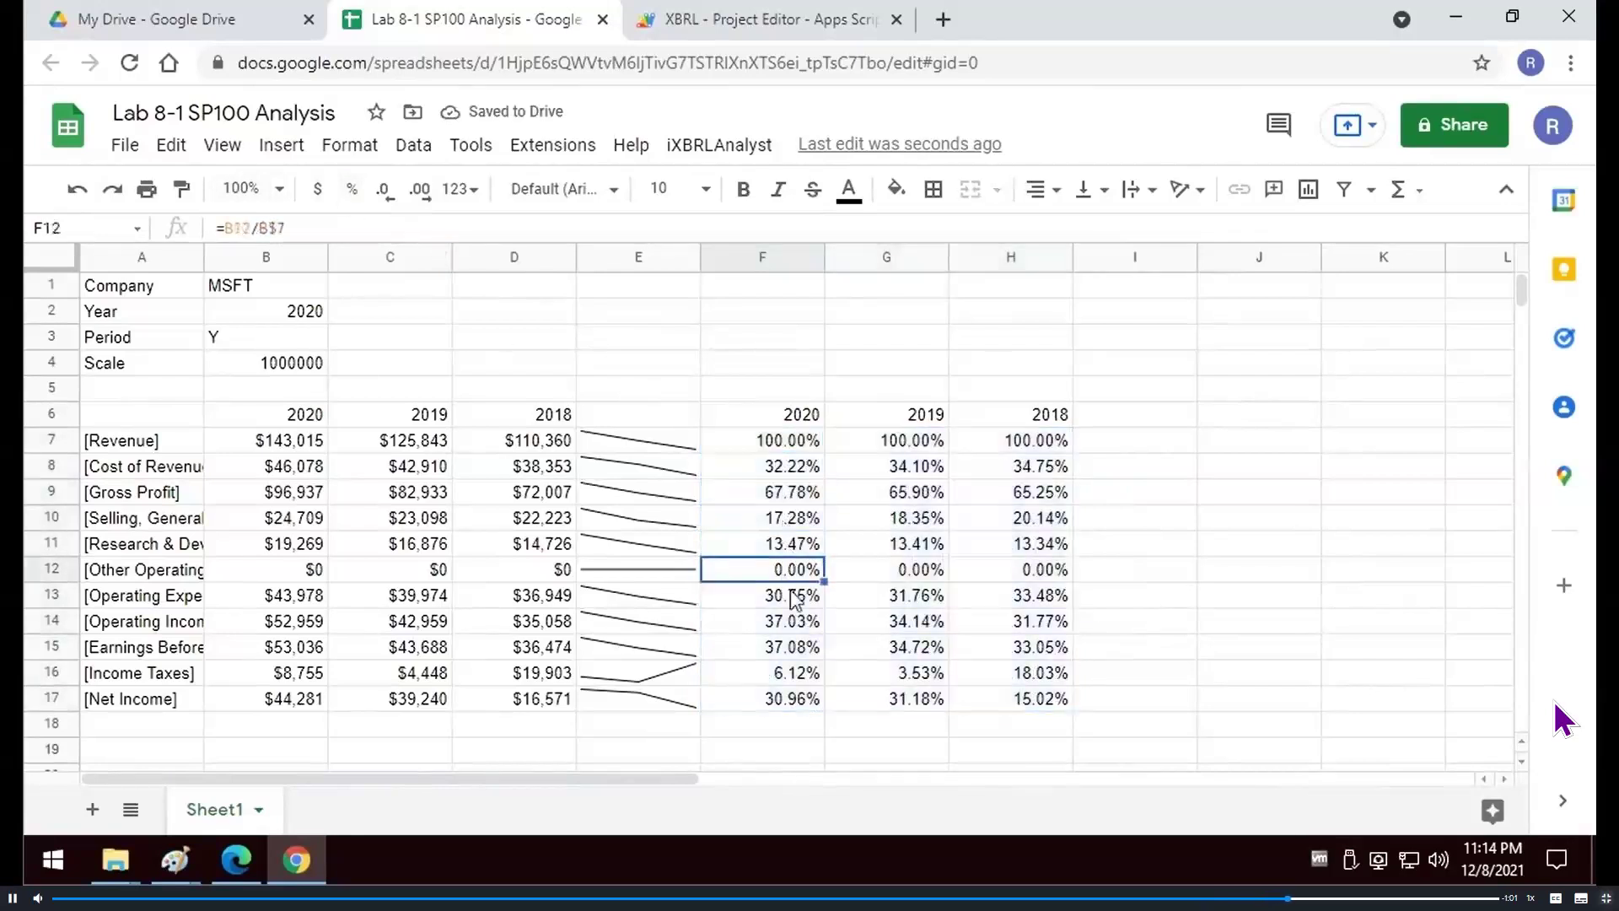
pyautogui.click(779, 474)
pyautogui.click(786, 495)
pyautogui.click(784, 518)
pyautogui.click(784, 570)
pyautogui.click(784, 597)
pyautogui.click(782, 649)
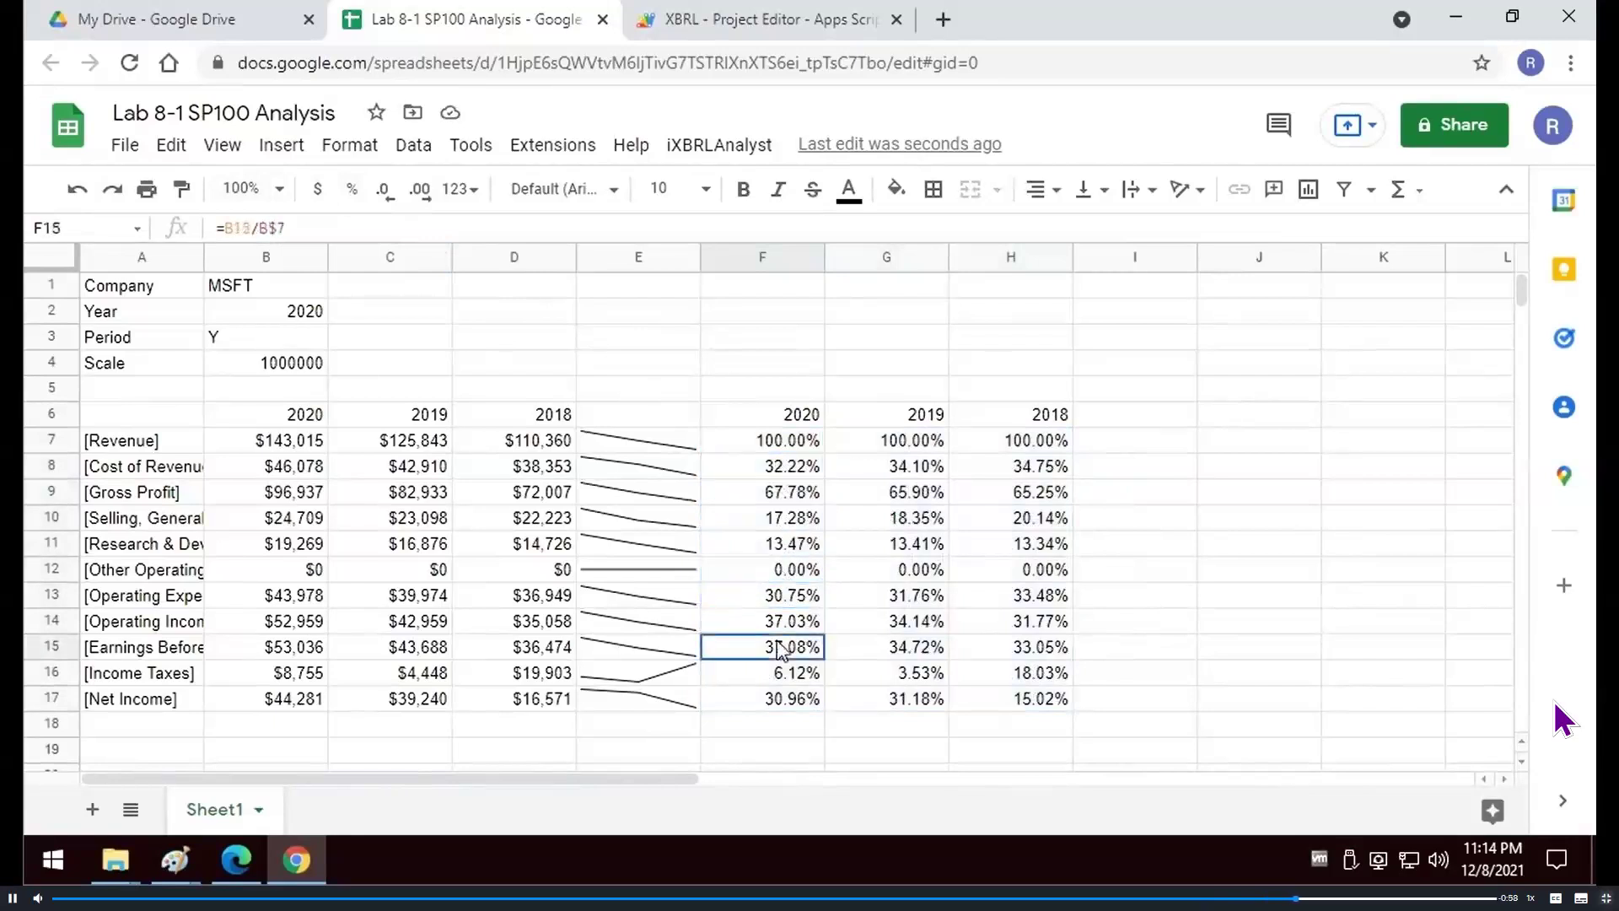
pyautogui.click(781, 442)
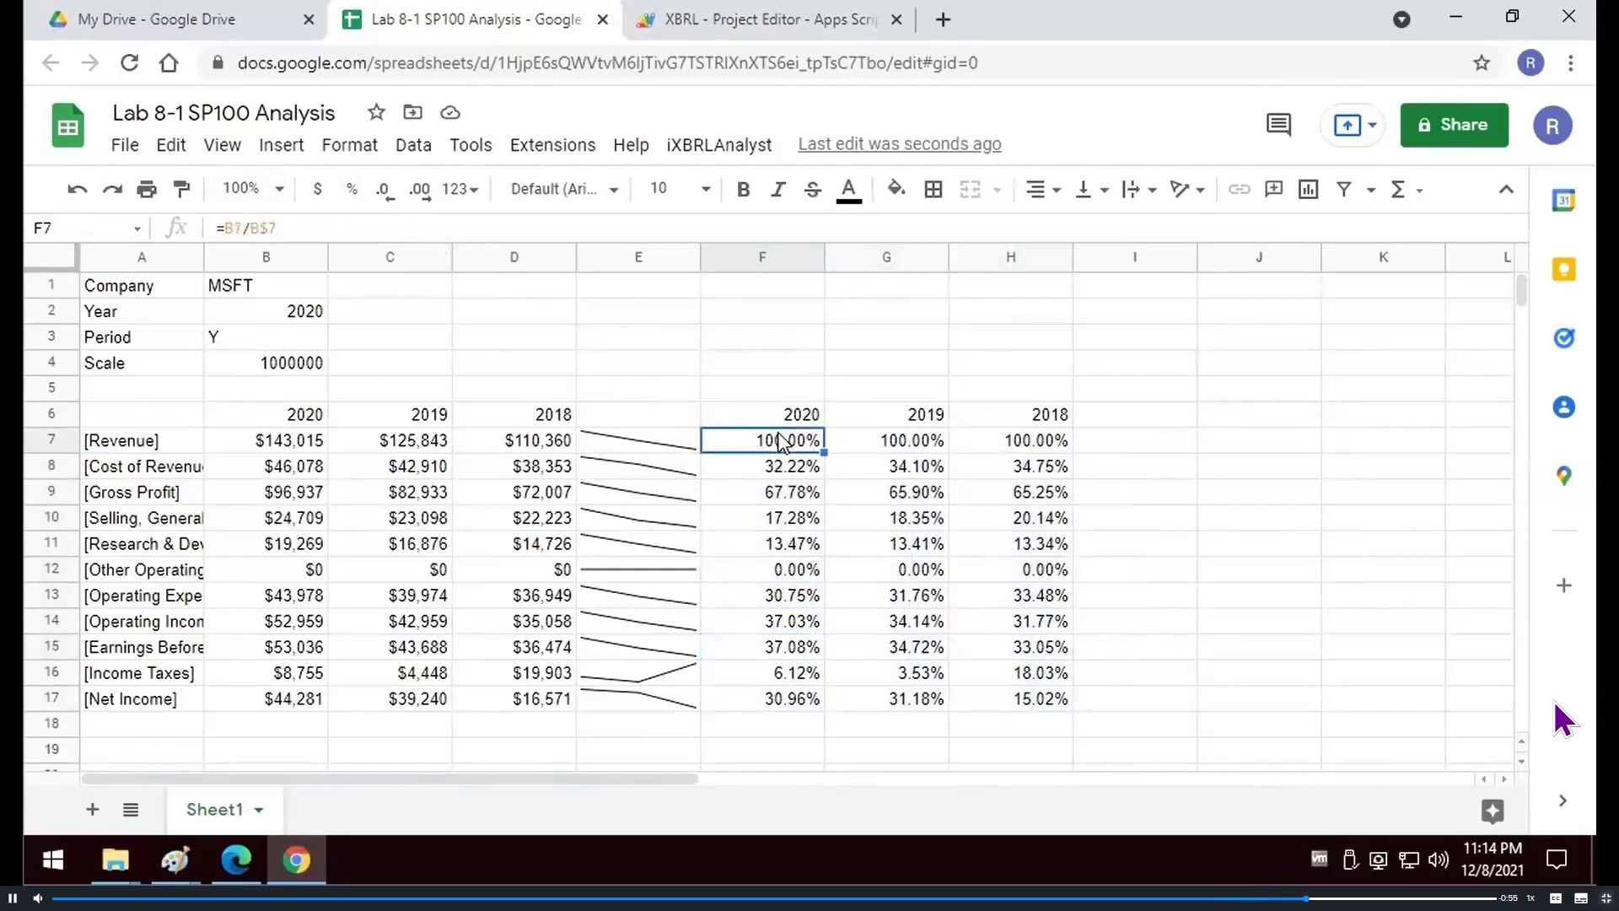
pyautogui.click(772, 703)
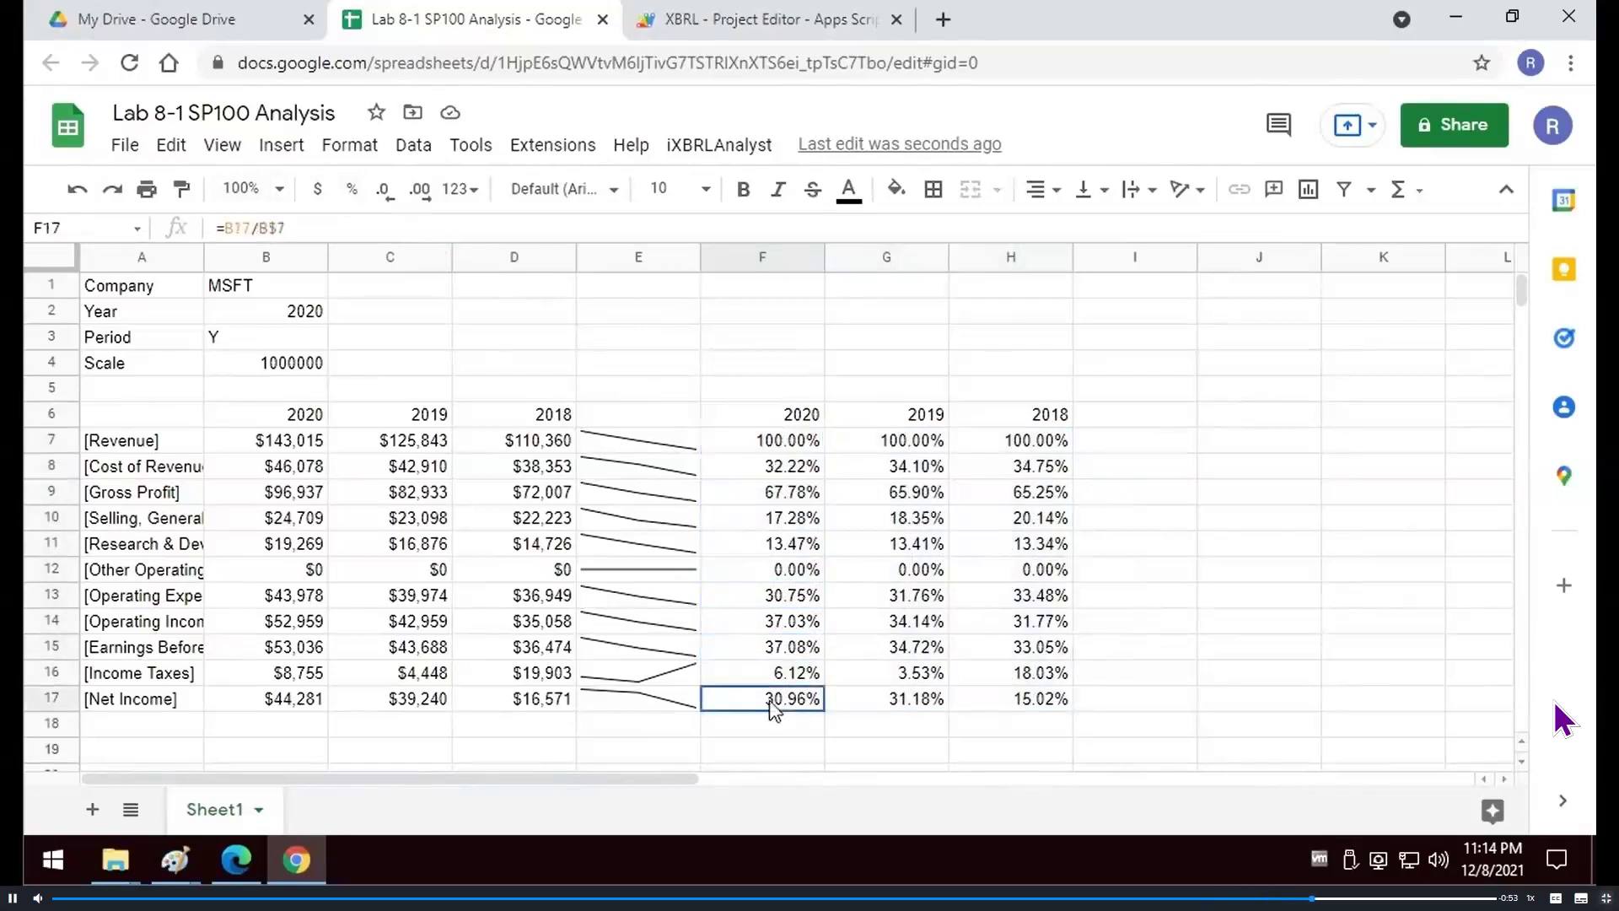
pyautogui.click(899, 708)
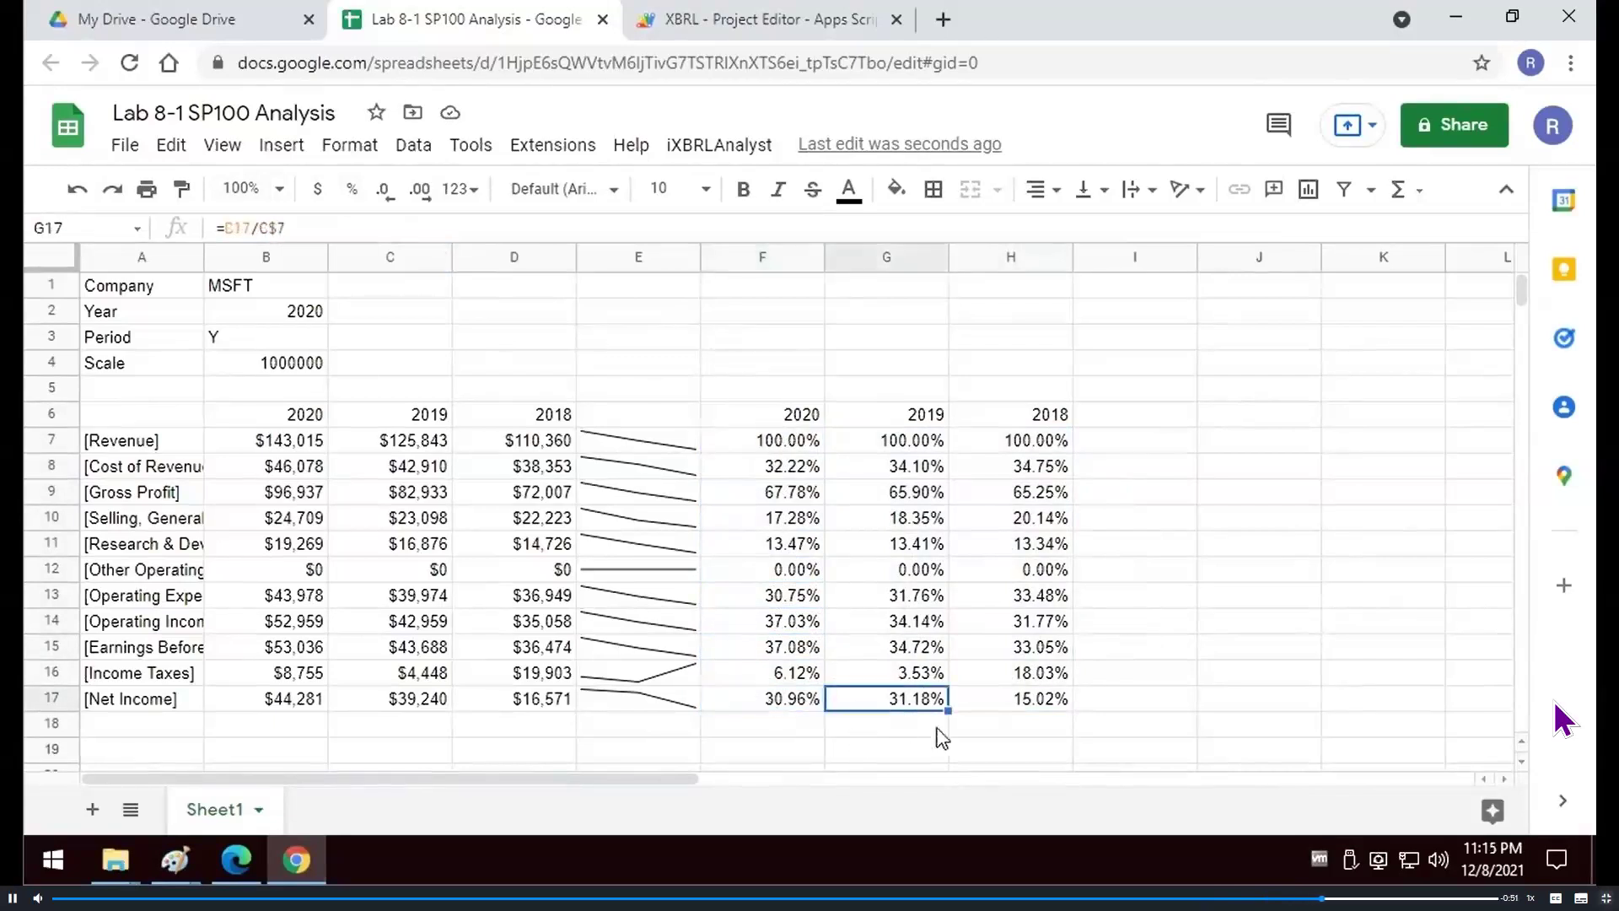
pyautogui.click(1039, 714)
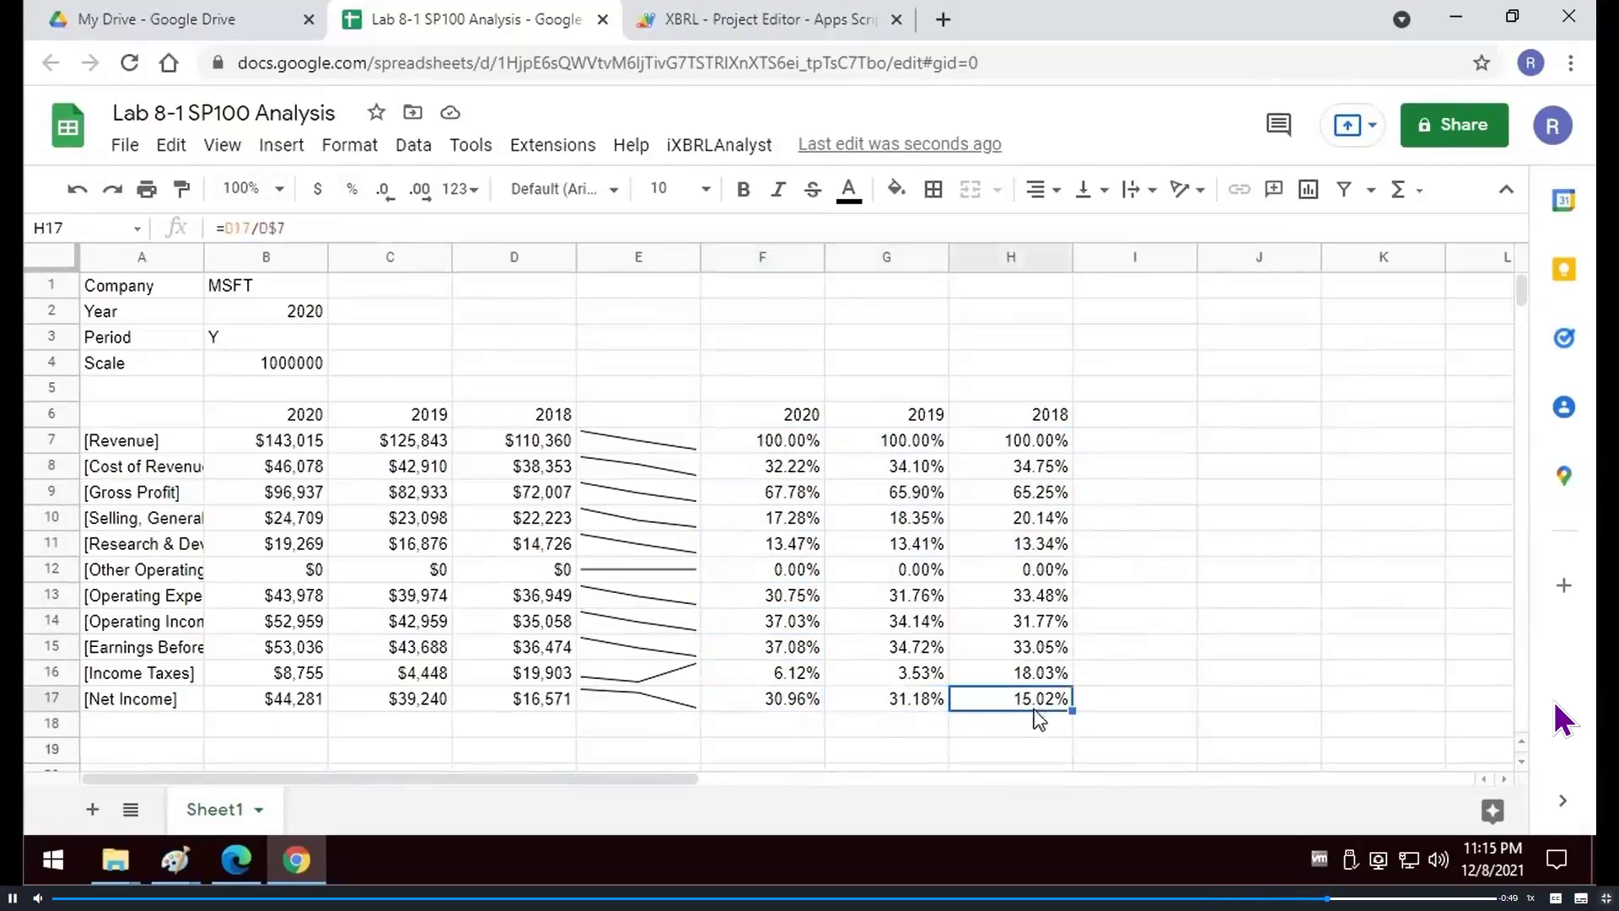
# Chart the F7:H7 percentages in I7 with the formula =SPARKLINE(F7:H7) and fill it down to I17
pyautogui.click(1135, 441)
pyautogui.write('=SPAK')
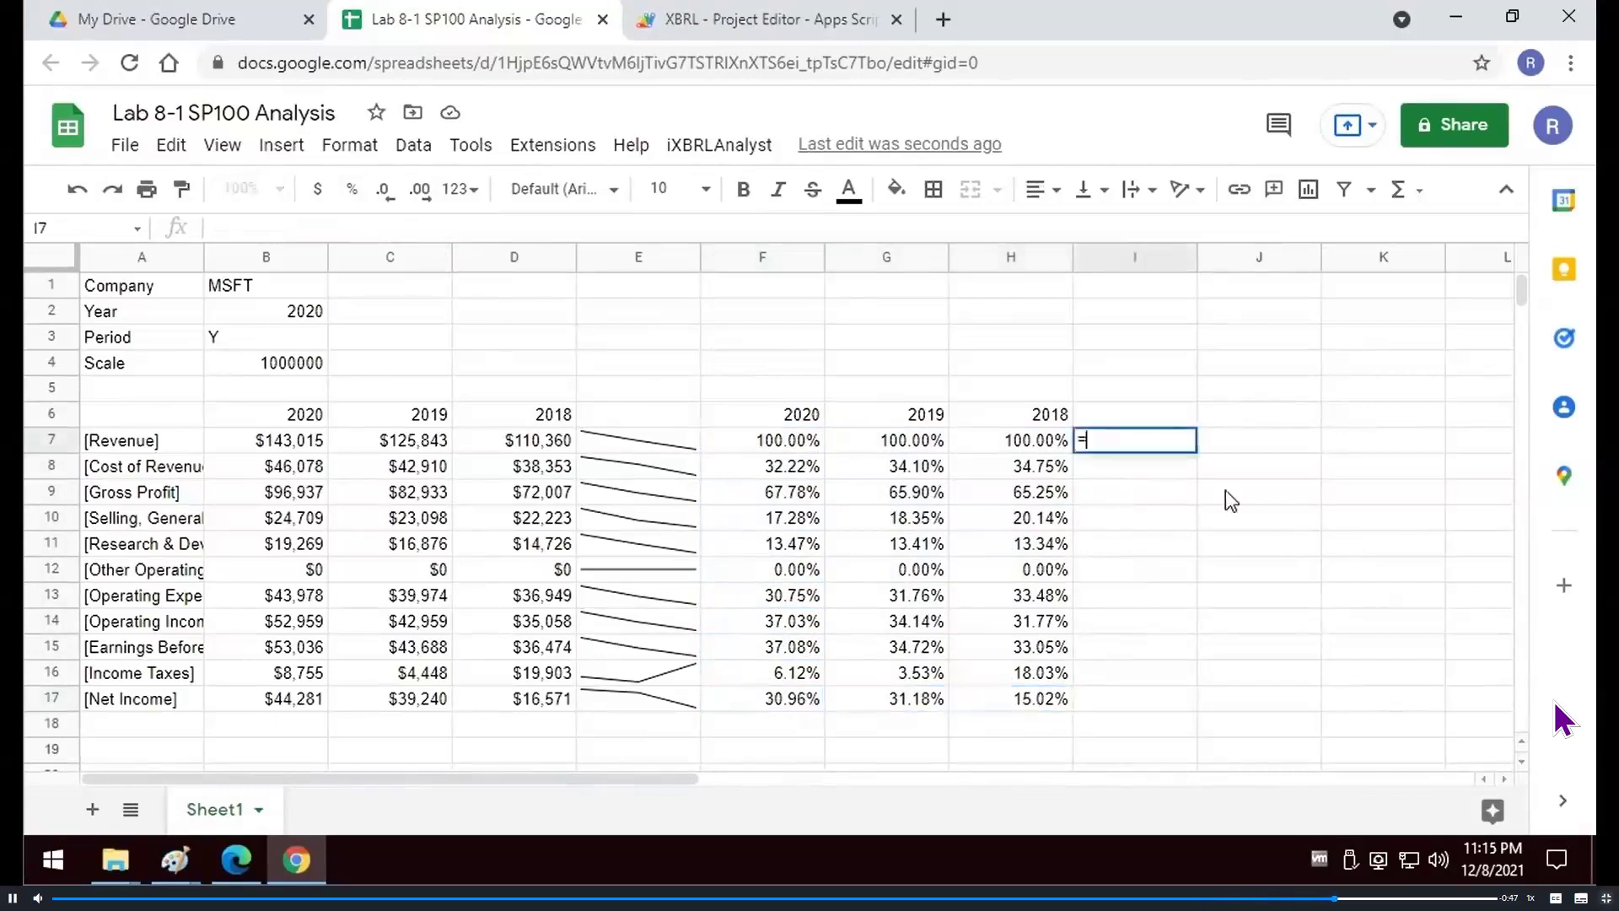
pyautogui.press('BackSpace')
pyautogui.write('RK')
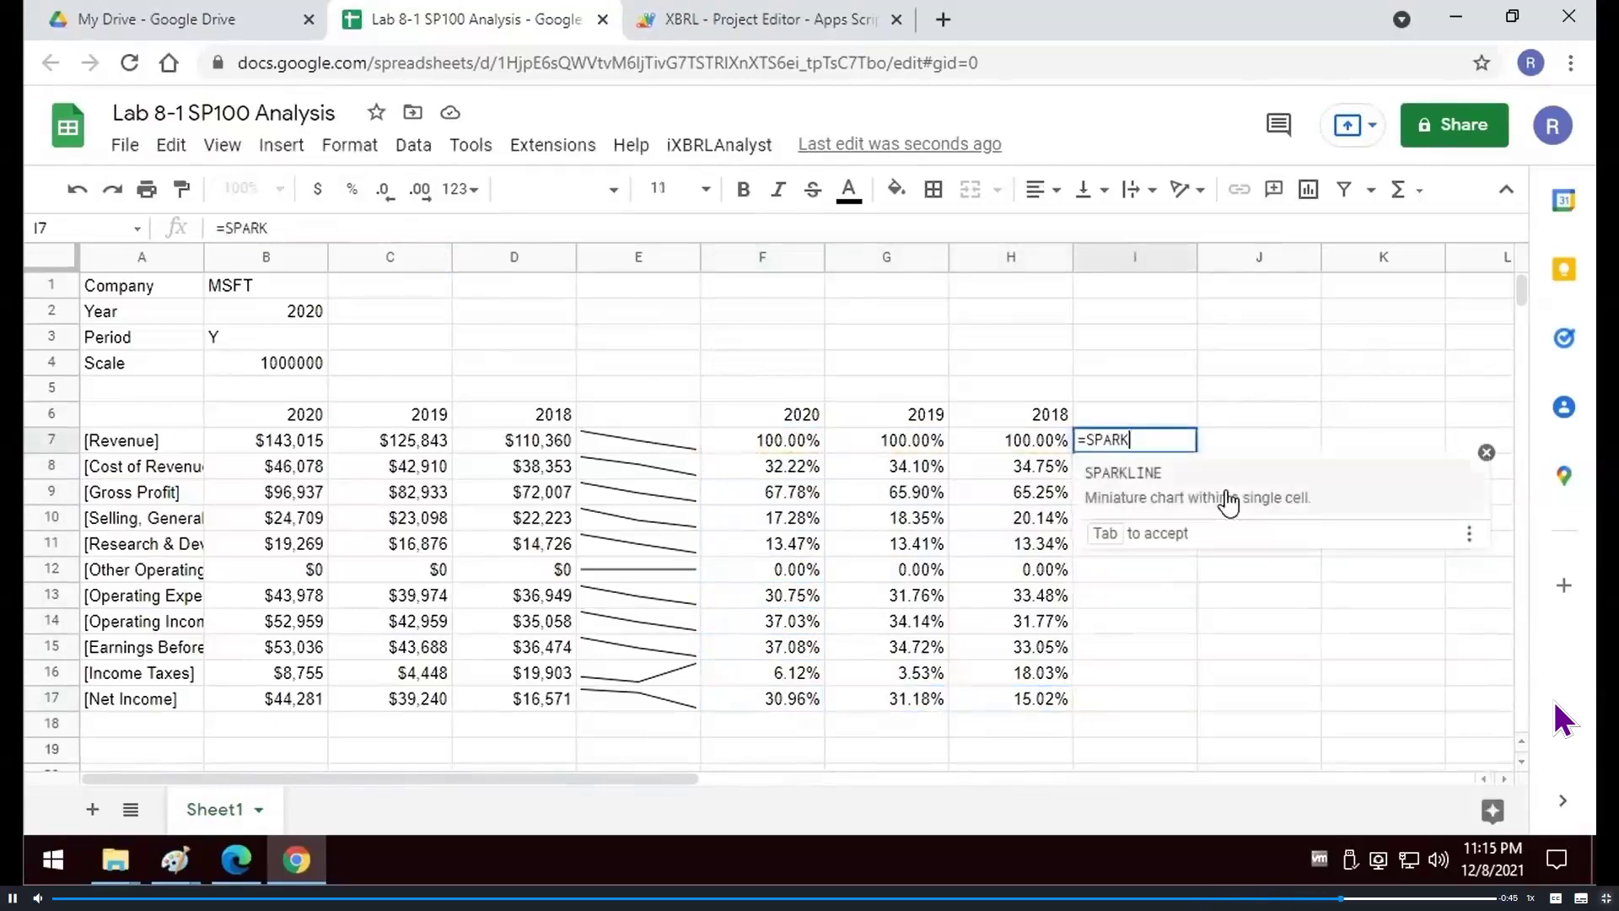
pyautogui.press('Tab')
pyautogui.moveTo(798, 442); pyautogui.dragTo(1036, 446)
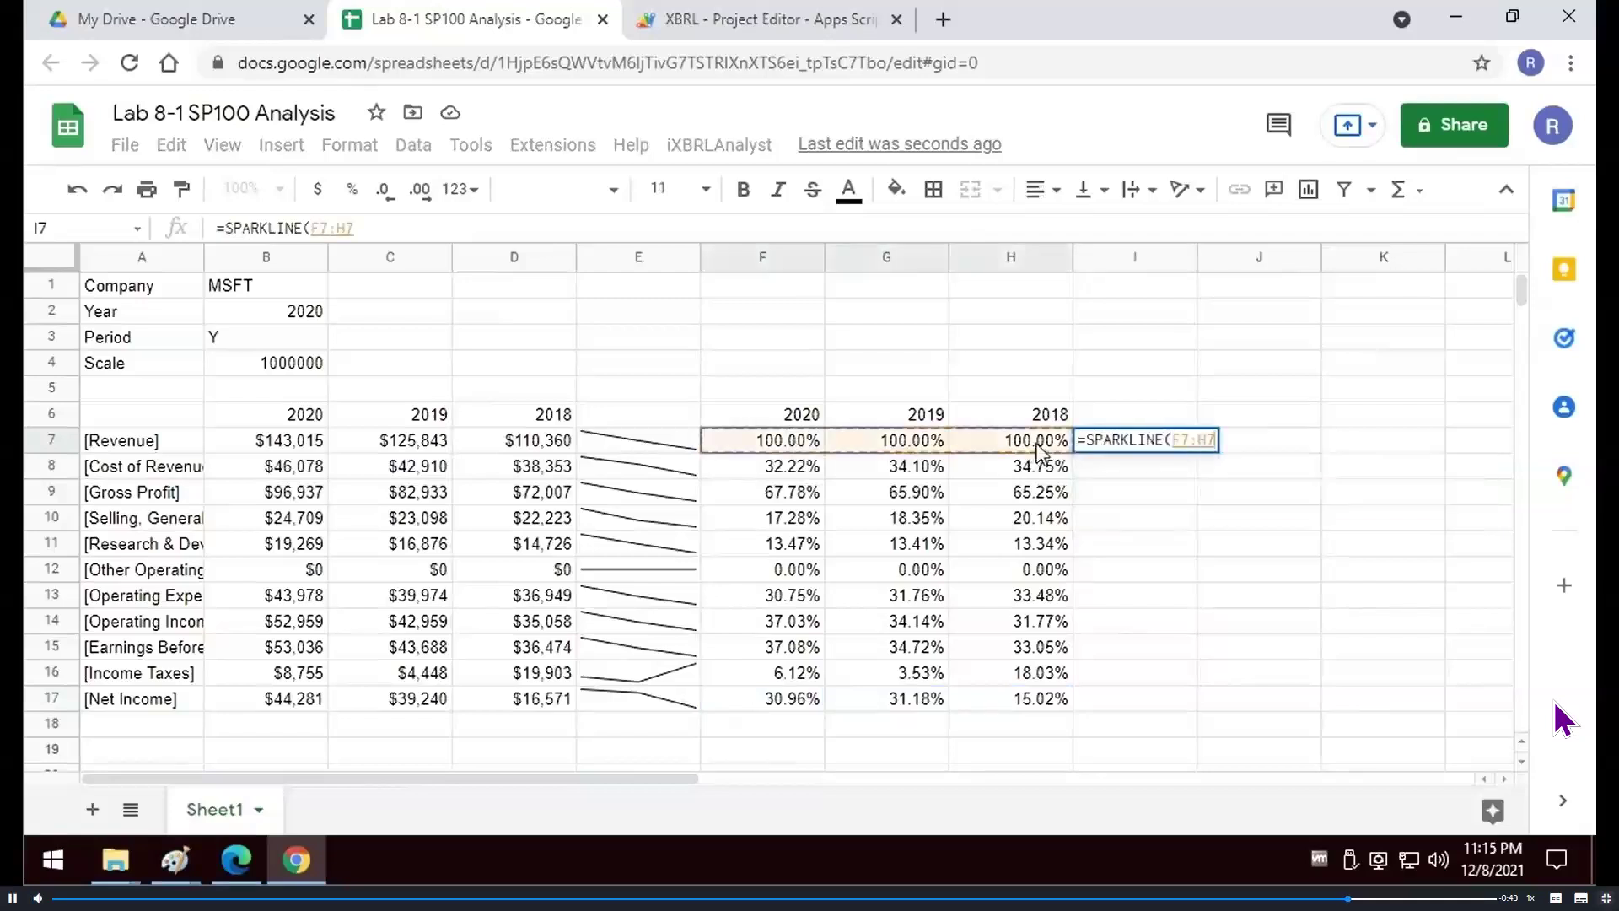
pyautogui.press('Return')
pyautogui.click(1130, 440)
pyautogui.moveTo(1195, 453); pyautogui.dragTo(1190, 711)
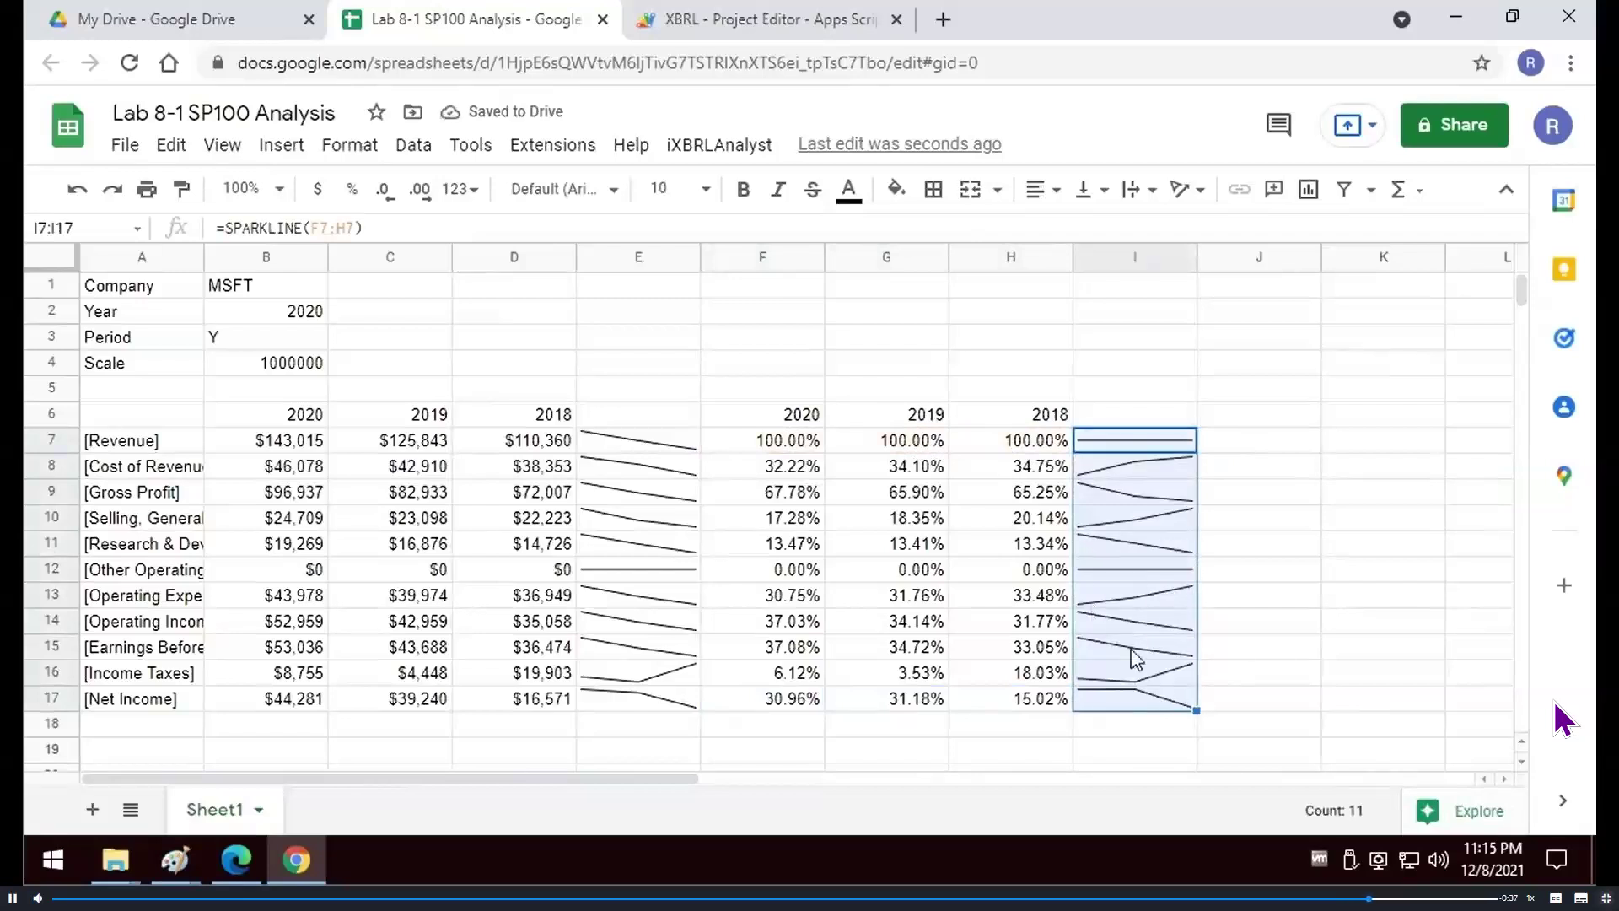
# Examine the 2018 percentages in H7:H17 and the 2018 dollar amounts in D7:D16 alongside their trend sparklines
pyautogui.moveTo(1025, 440); pyautogui.dragTo(1010, 705)
pyautogui.moveTo(561, 447); pyautogui.dragTo(559, 674)
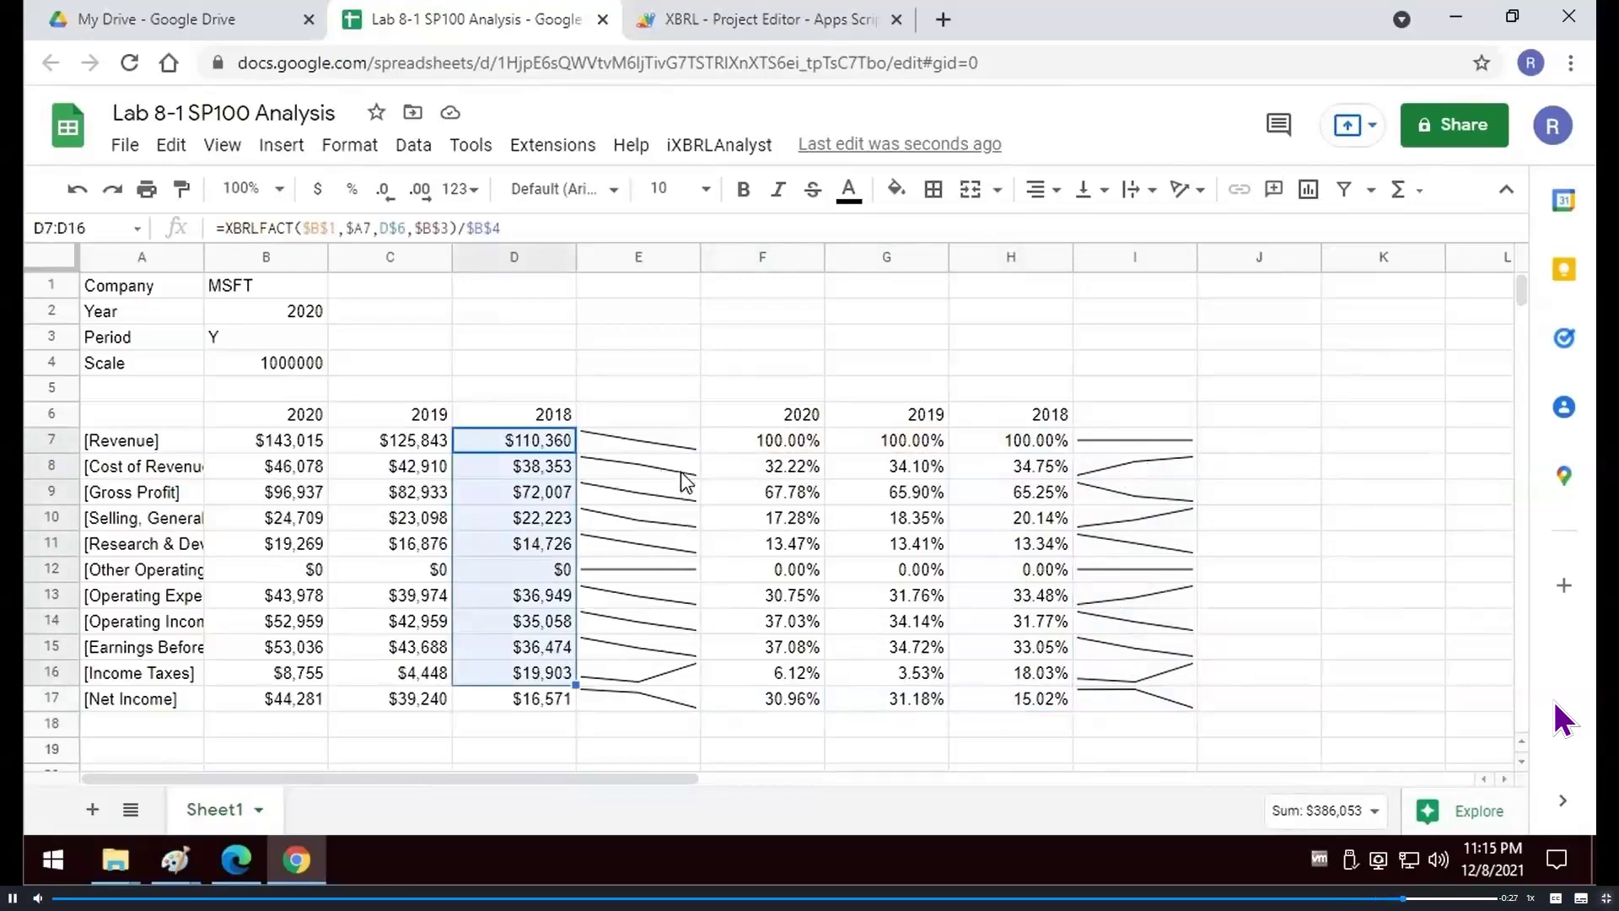
pyautogui.click(1223, 520)
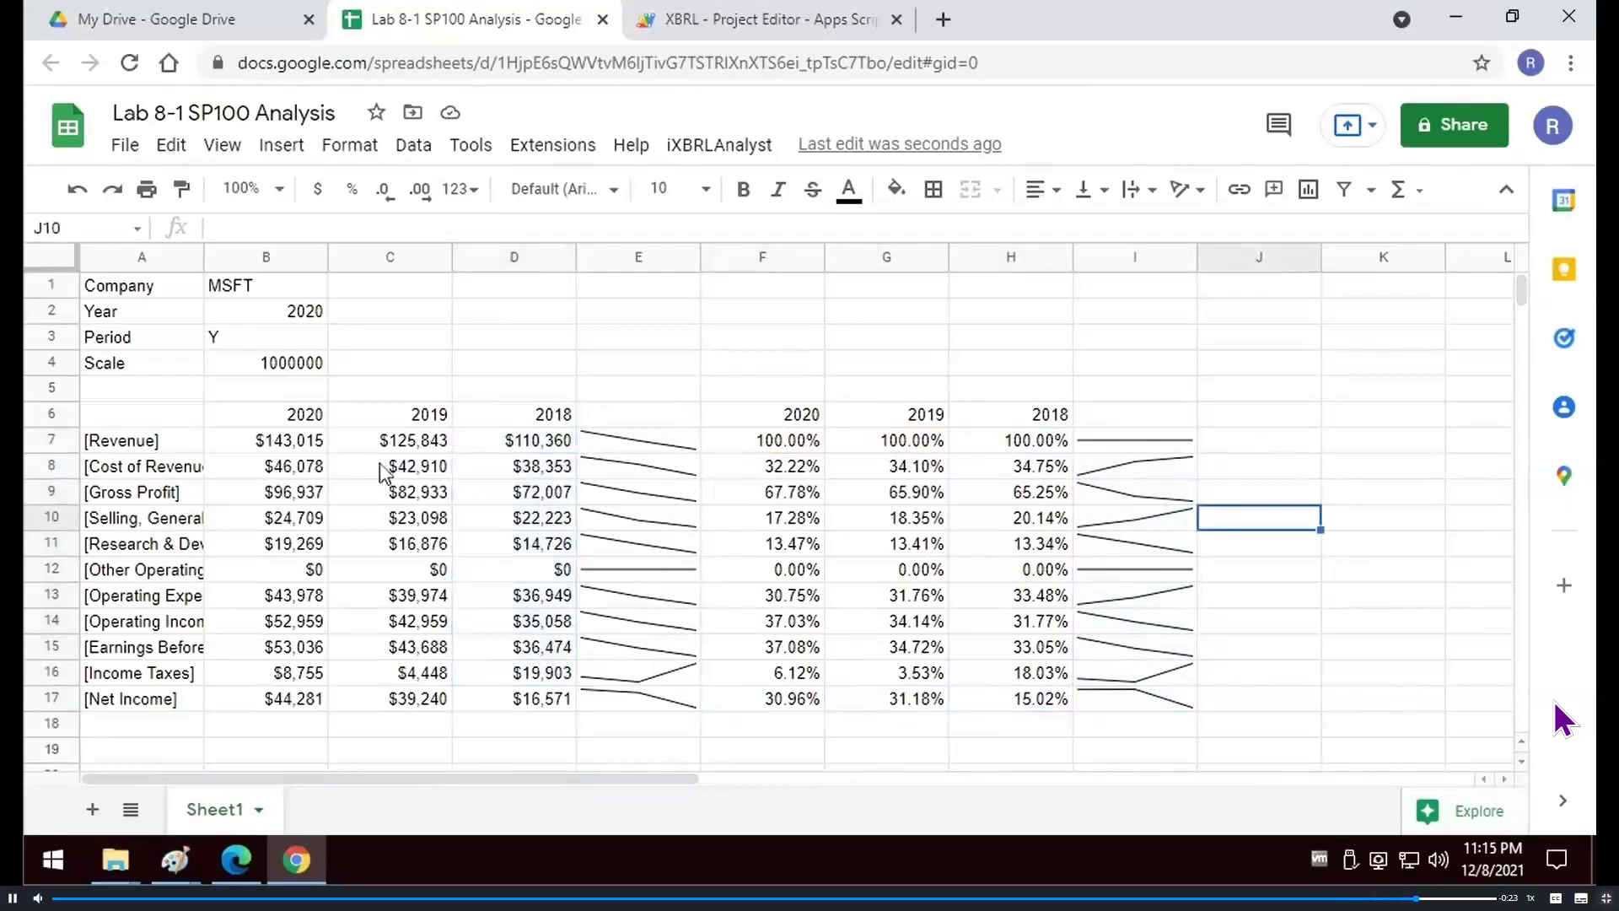
# Change the company ticker in B1 to CSCO to reload the income statement analysis for that company
pyautogui.click(244, 288)
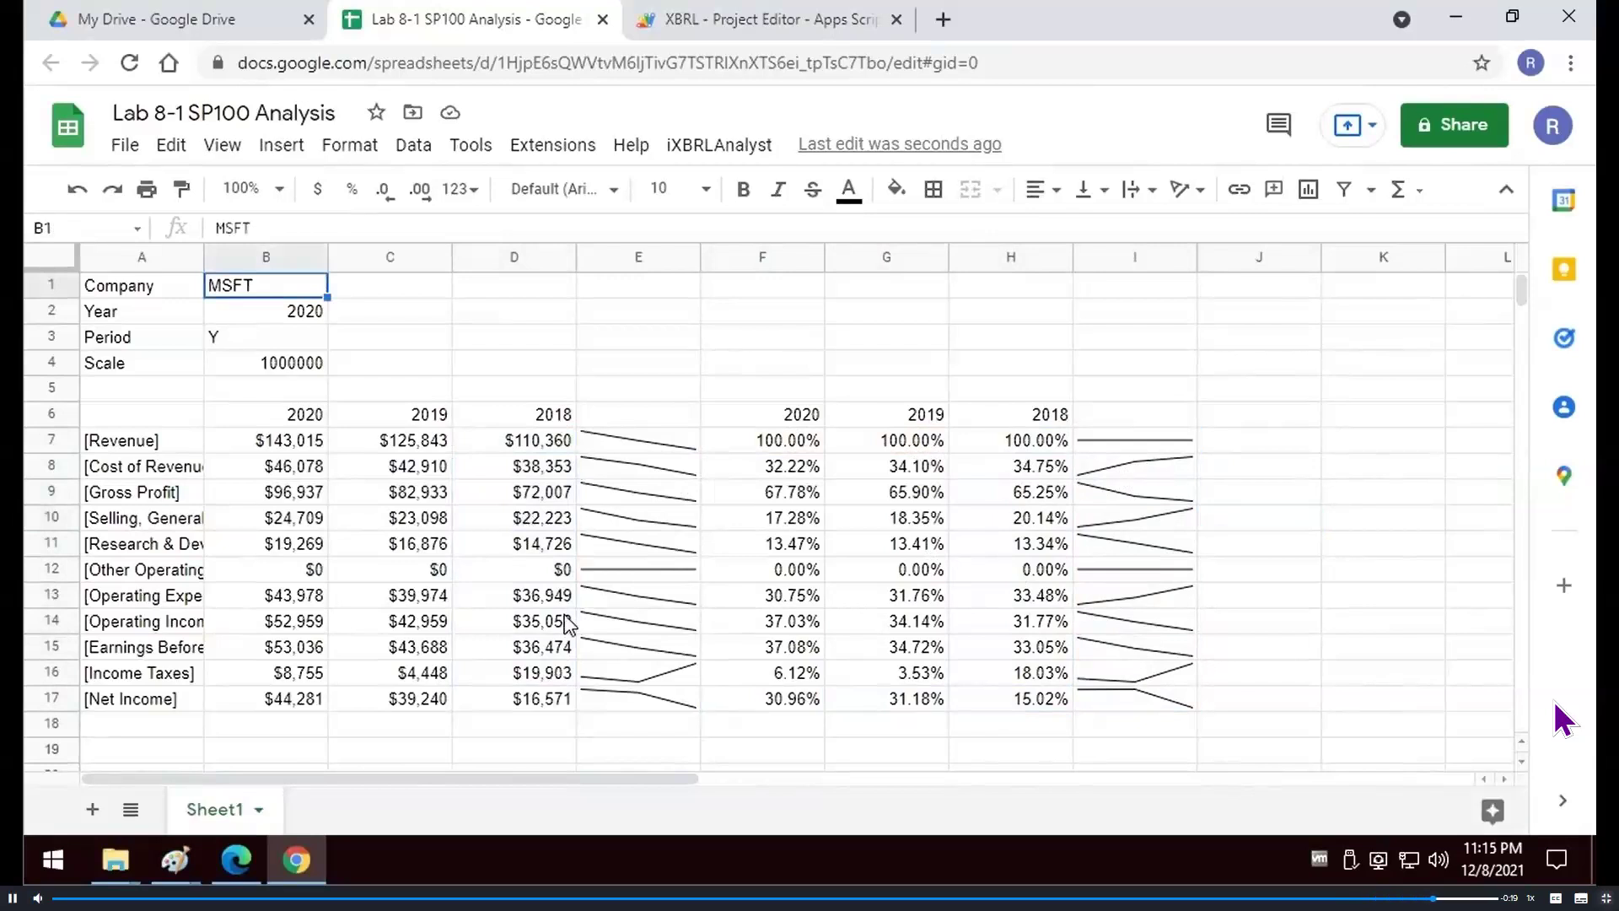
pyautogui.write('CSCO')
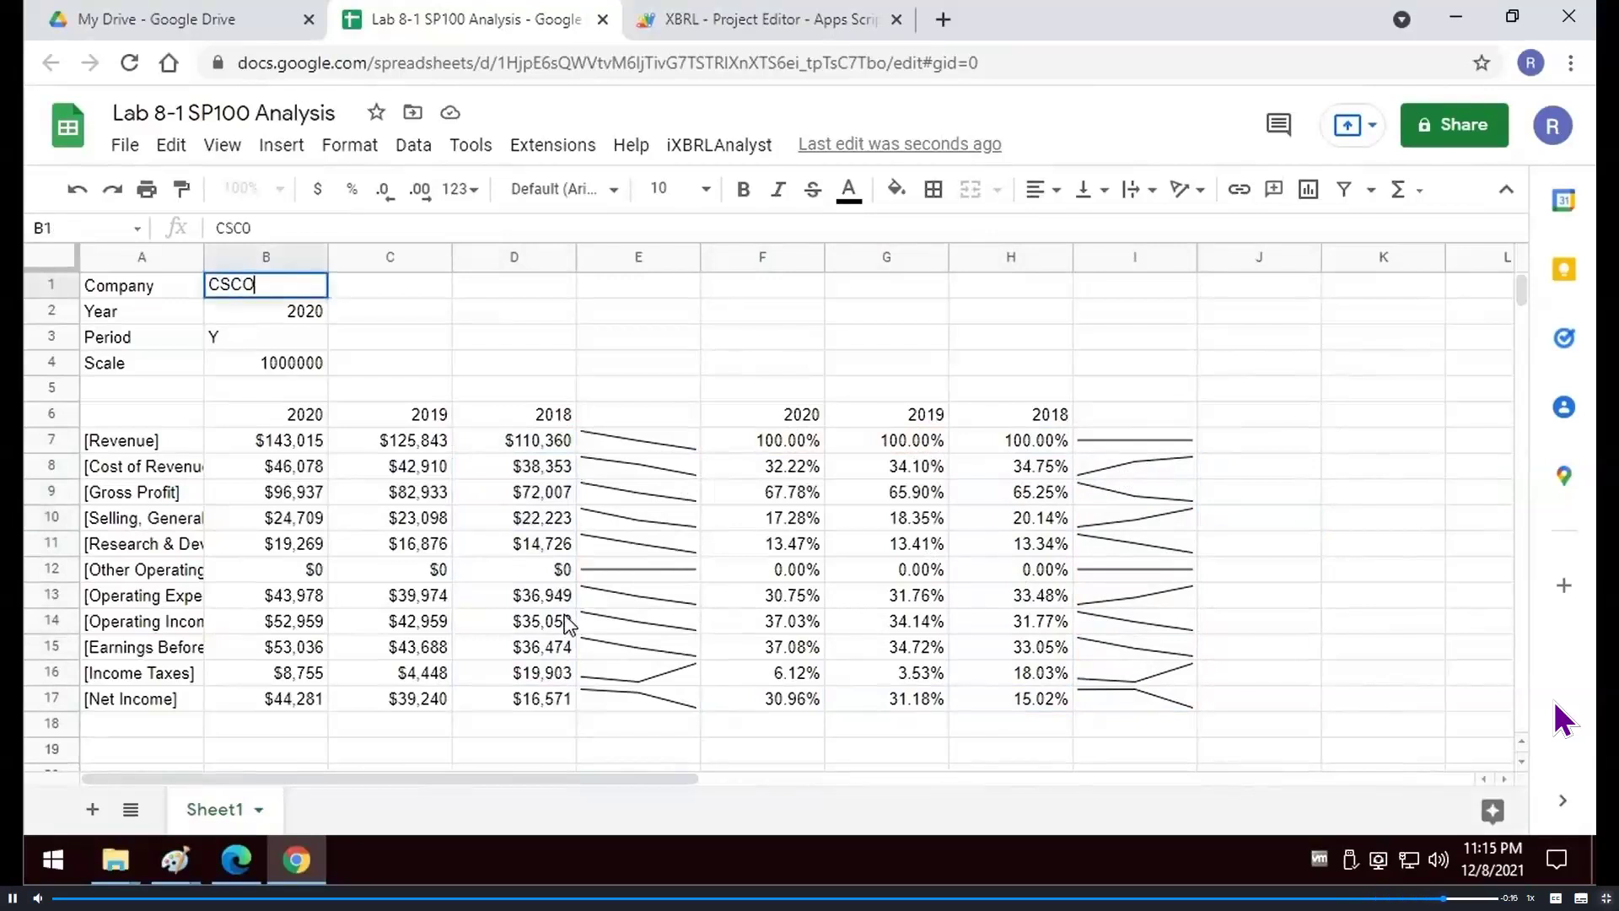
pyautogui.press('Return')
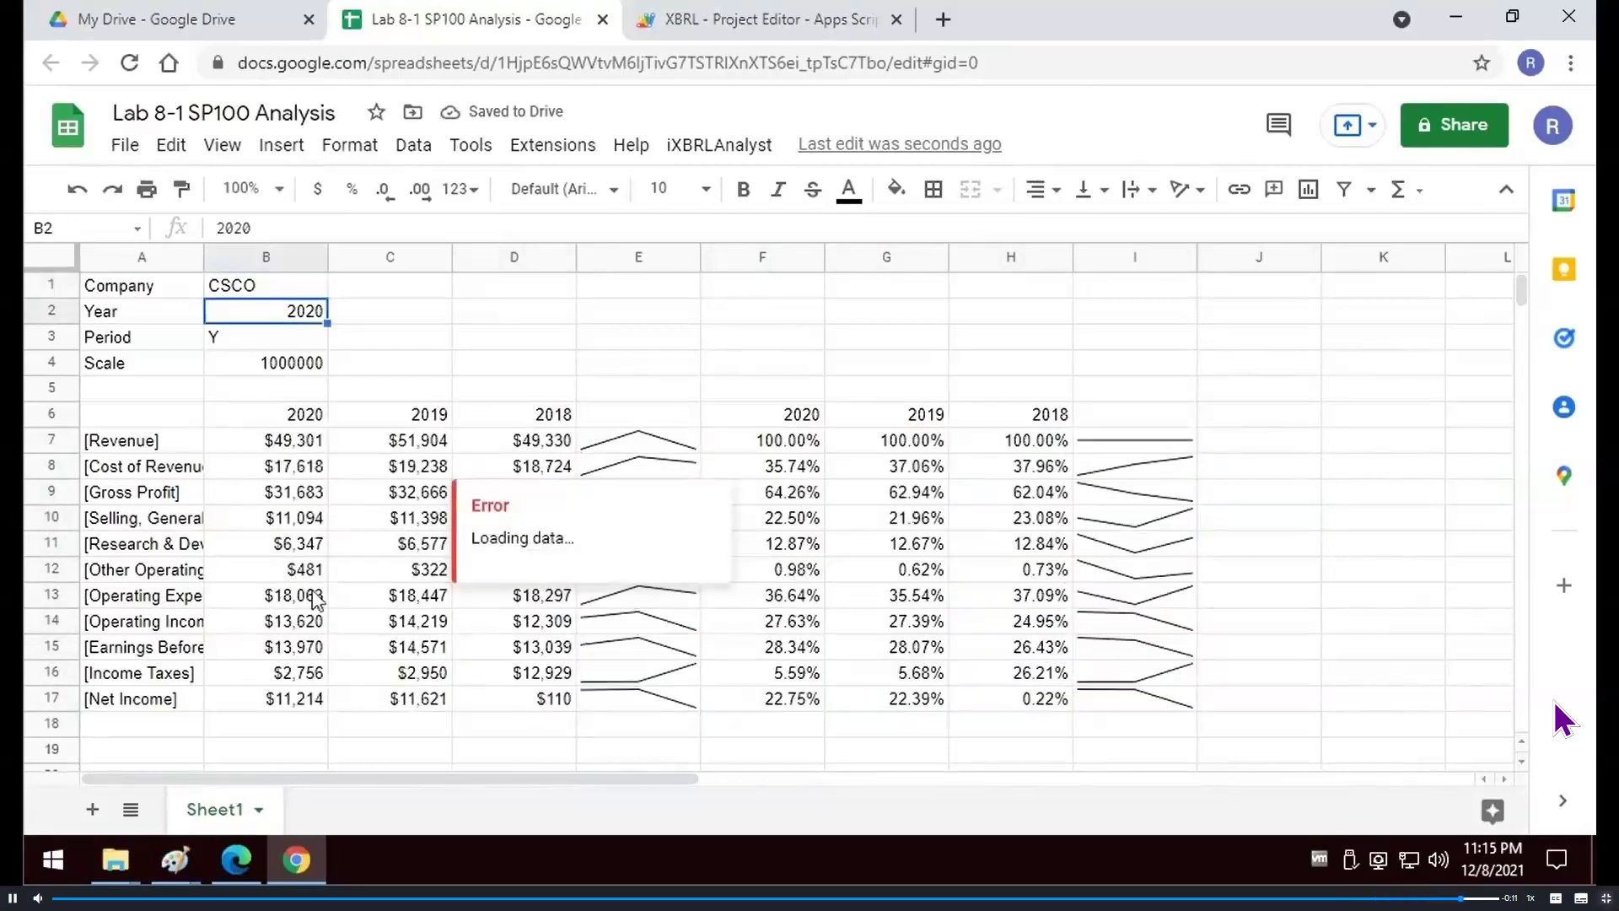
pyautogui.click(1383, 465)
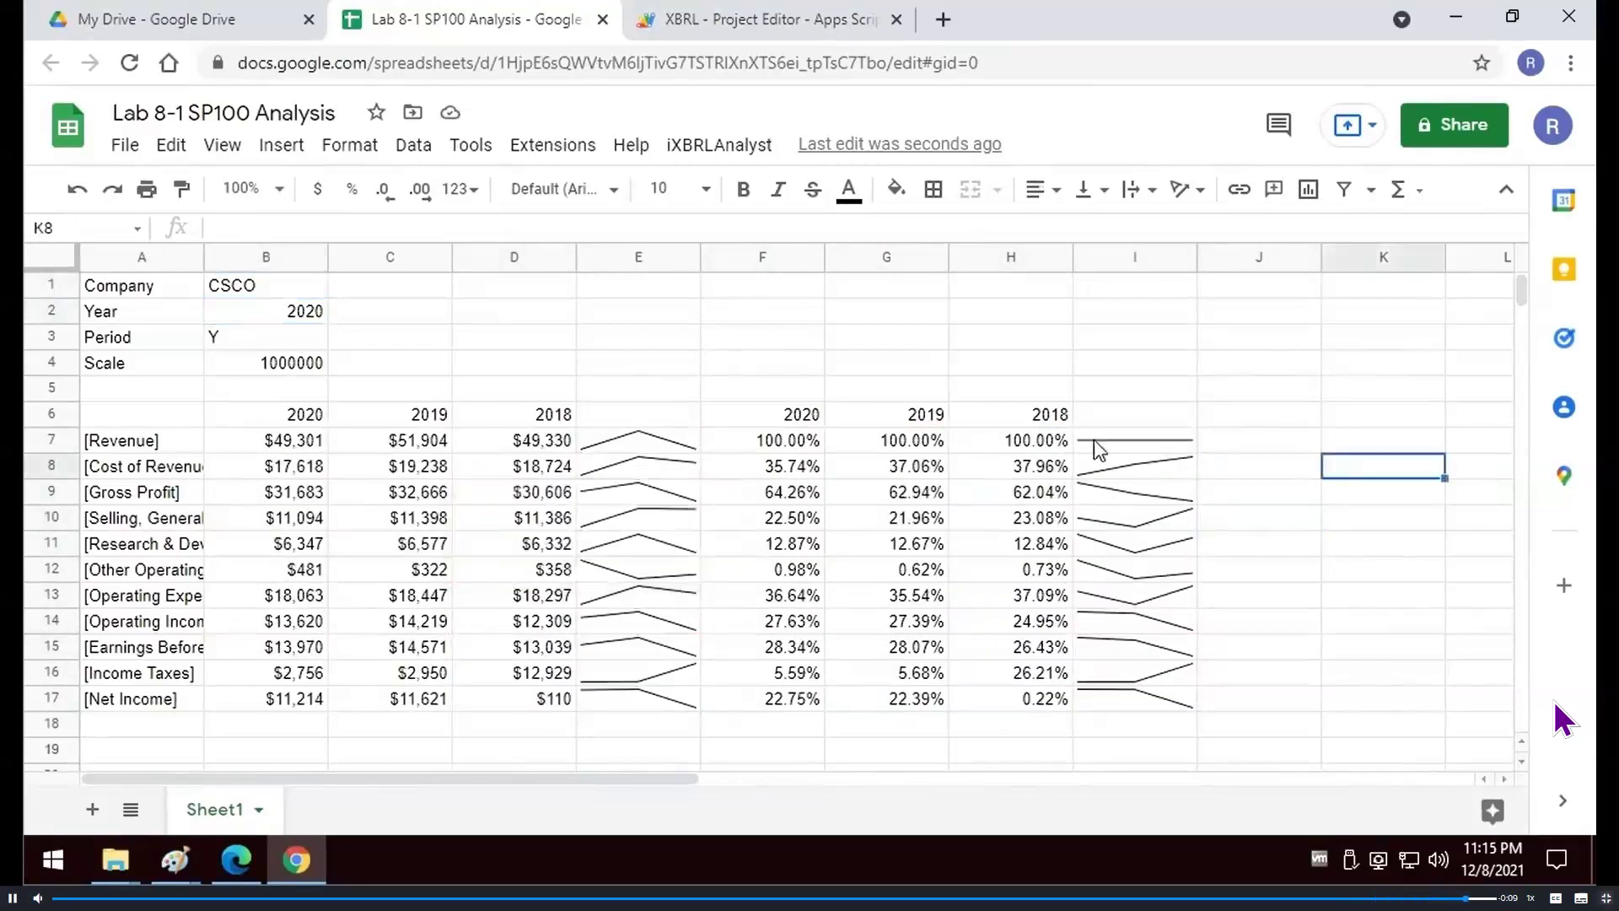